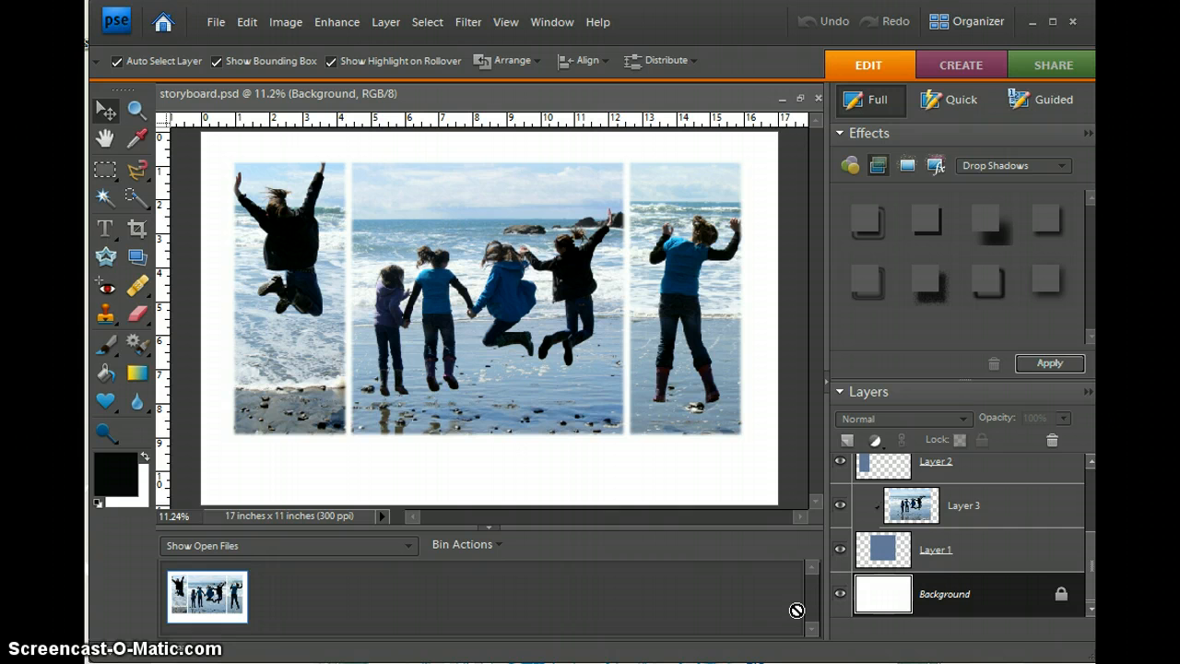
# Shift the Layer 5 photo slightly up and to the left within its clipping shape on the storyboard.
pyautogui.click(779, 622)
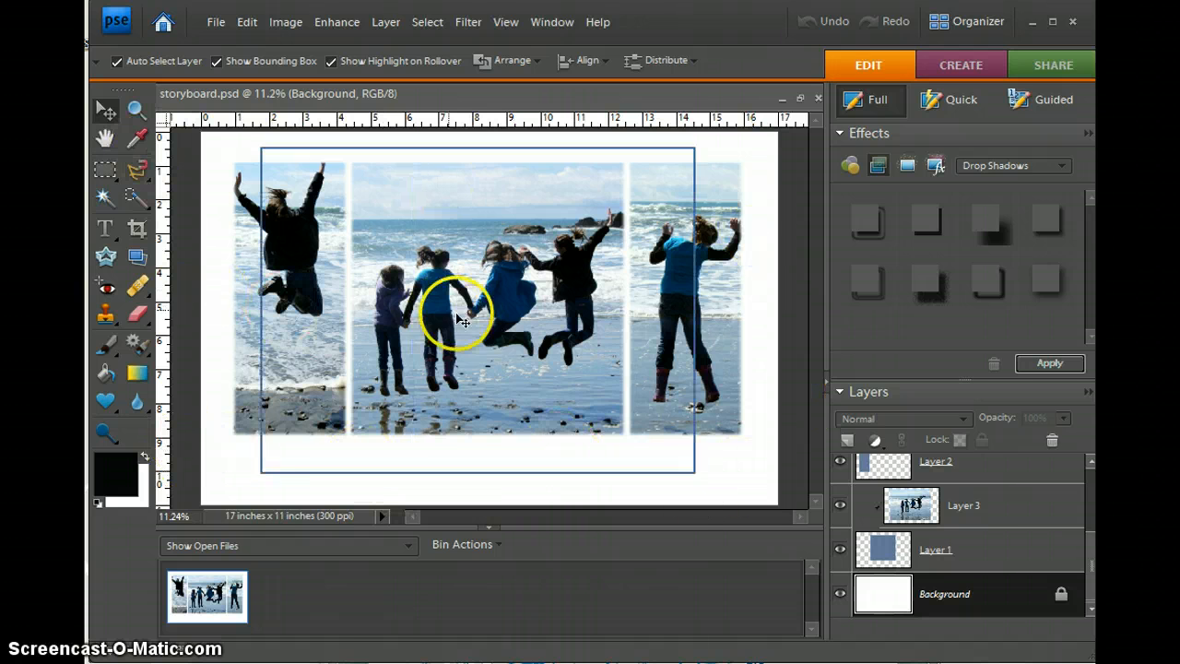
pyautogui.scroll(3, 995, 540)
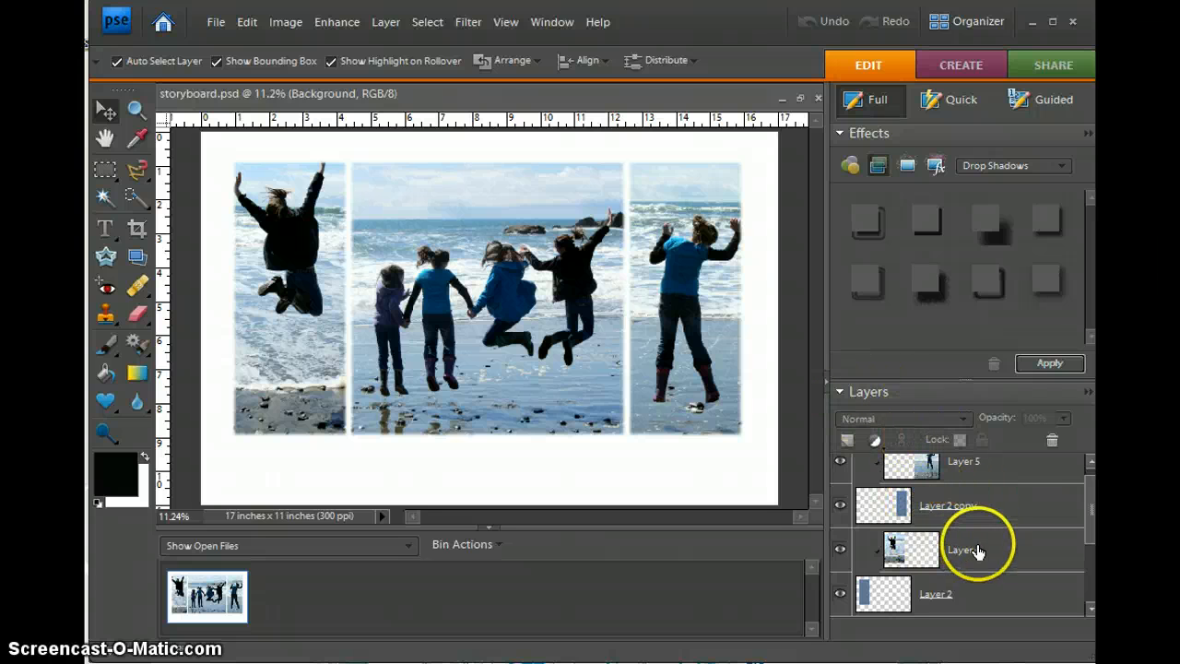
pyautogui.moveTo(977, 551); pyautogui.dragTo(895, 526)
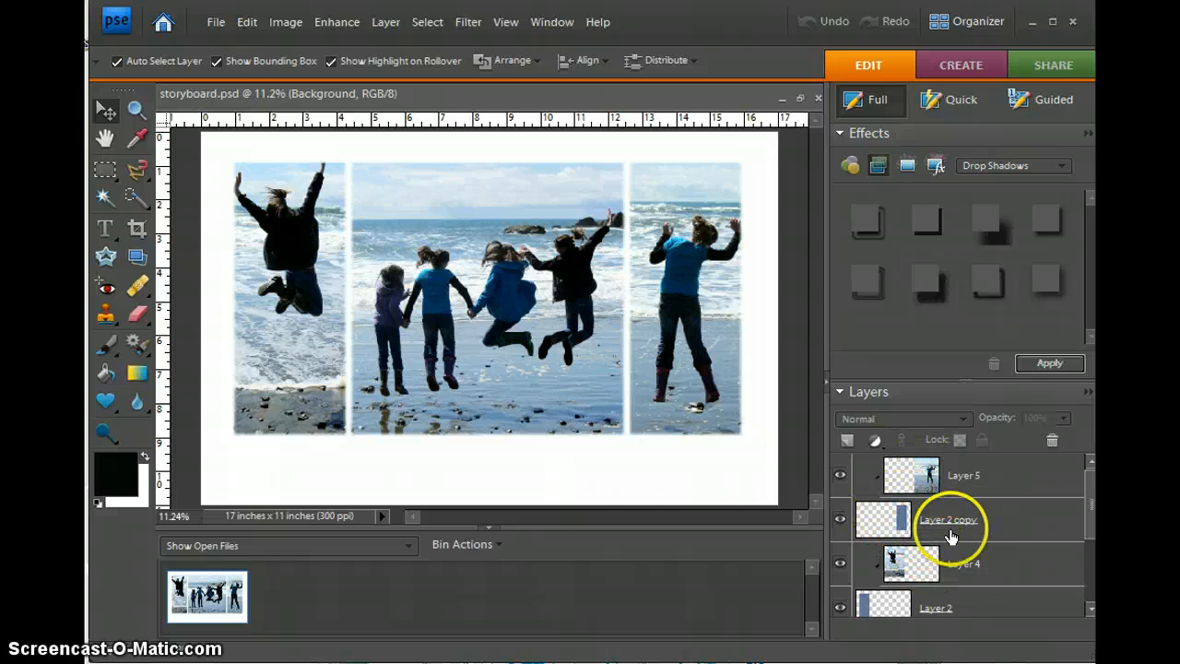
pyautogui.moveTo(1089, 506)
pyautogui.mouseDown()
pyautogui.moveTo(1089, 564)
pyautogui.moveTo(1089, 507)
pyautogui.mouseUp()
pyautogui.moveTo(911, 472); pyautogui.dragTo(891, 518)
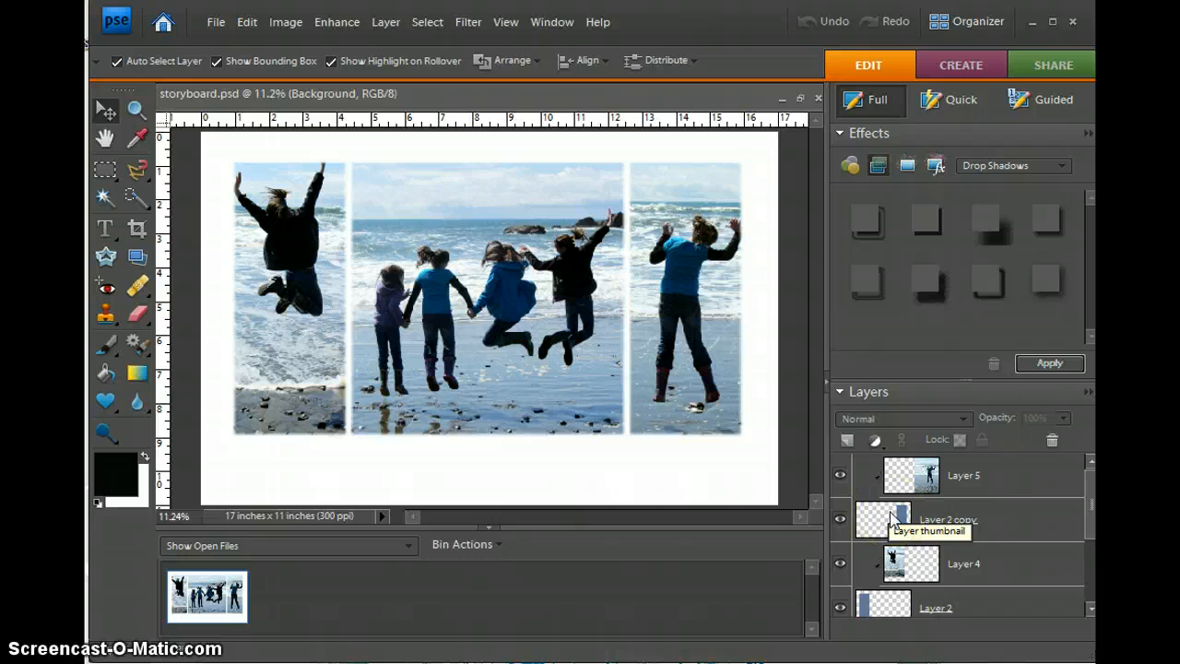
pyautogui.click(922, 476)
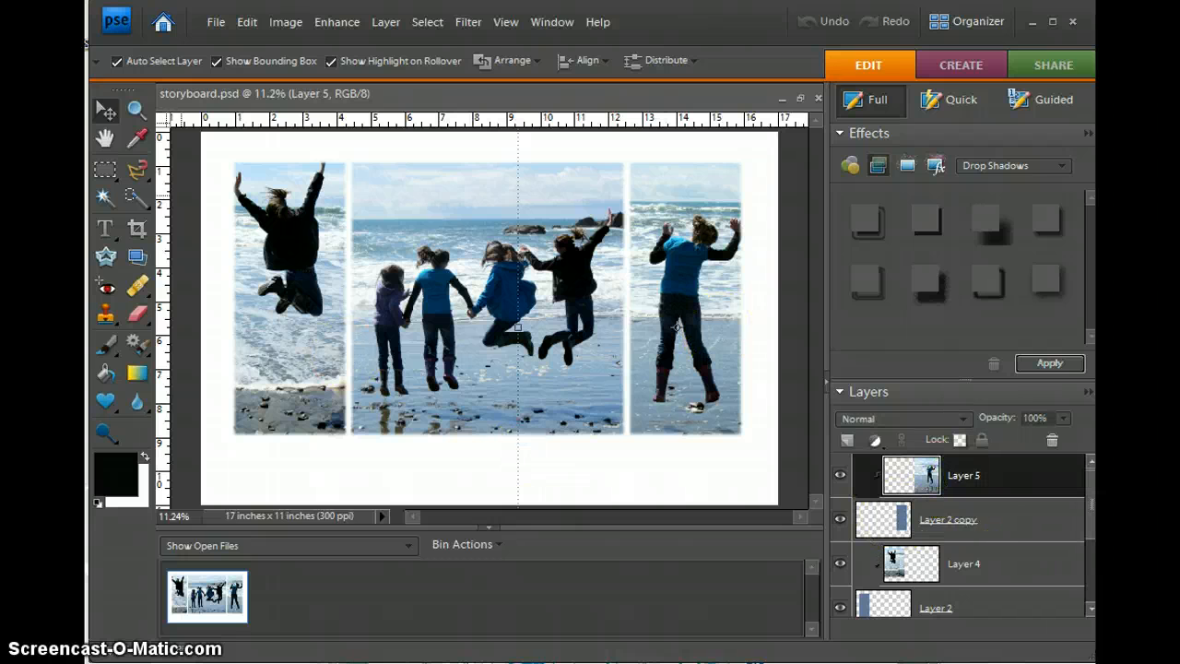
pyautogui.moveTo(675, 303)
pyautogui.mouseDown()
pyautogui.moveTo(651, 290)
pyautogui.moveTo(686, 298)
pyautogui.moveTo(673, 299)
pyautogui.mouseUp()
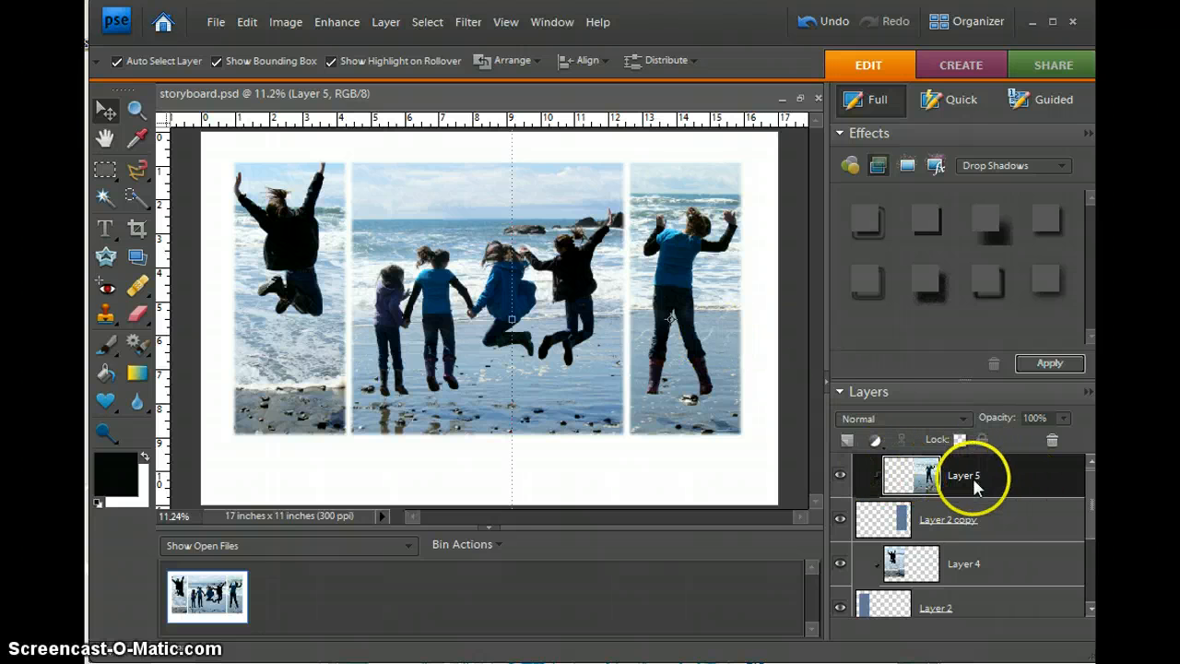
# Merge Layer 5 down into Layer 2 copy, and try moving the merged photo slightly to the right before undoing that move.
pyautogui.rightClick(918, 477)
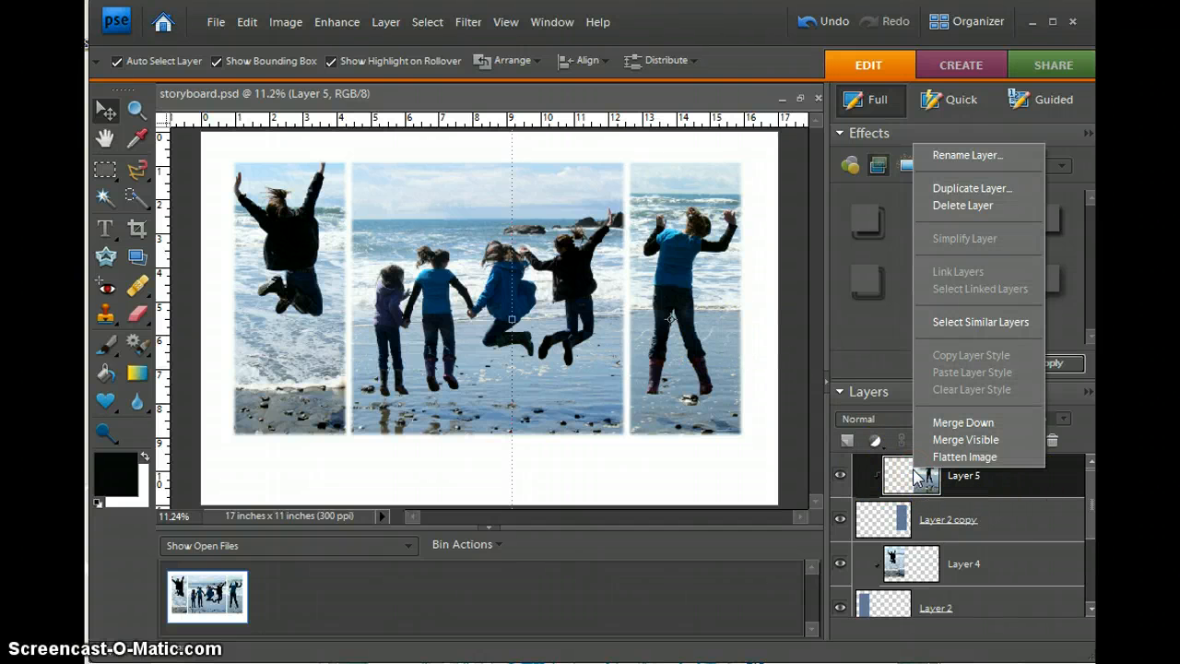
pyautogui.click(964, 426)
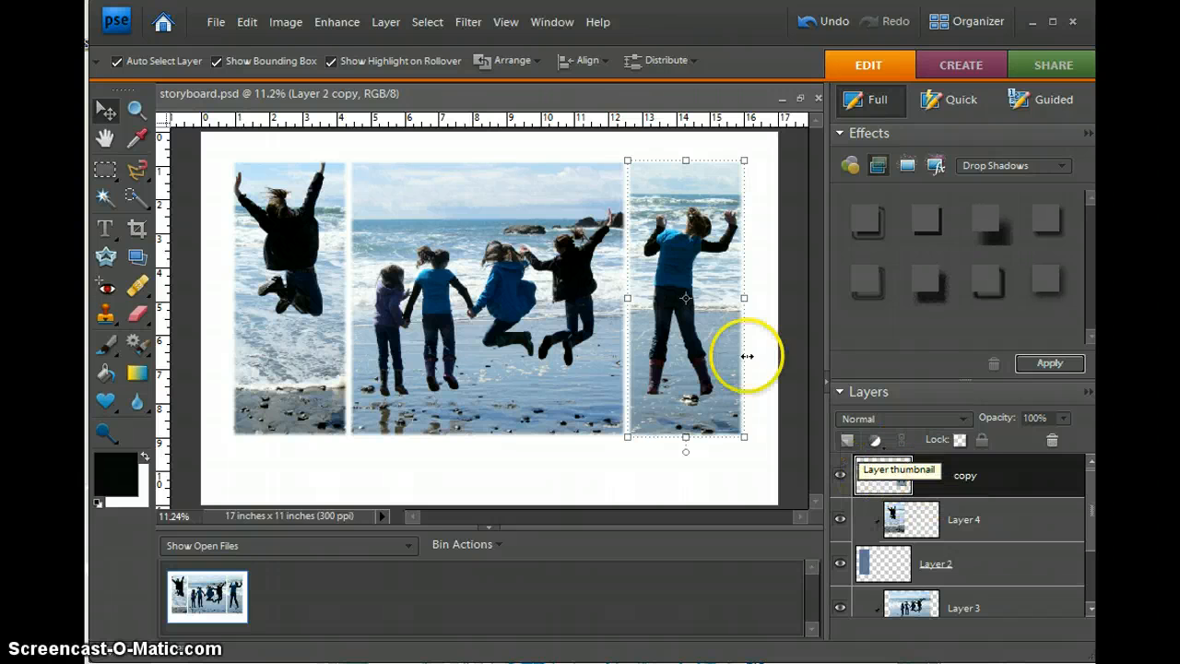
pyautogui.moveTo(698, 340)
pyautogui.mouseDown()
pyautogui.moveTo(627, 275)
pyautogui.moveTo(708, 295)
pyautogui.moveTo(669, 304)
pyautogui.moveTo(705, 369)
pyautogui.moveTo(687, 415)
pyautogui.moveTo(714, 330)
pyautogui.moveTo(701, 400)
pyautogui.moveTo(701, 339)
pyautogui.mouseUp()
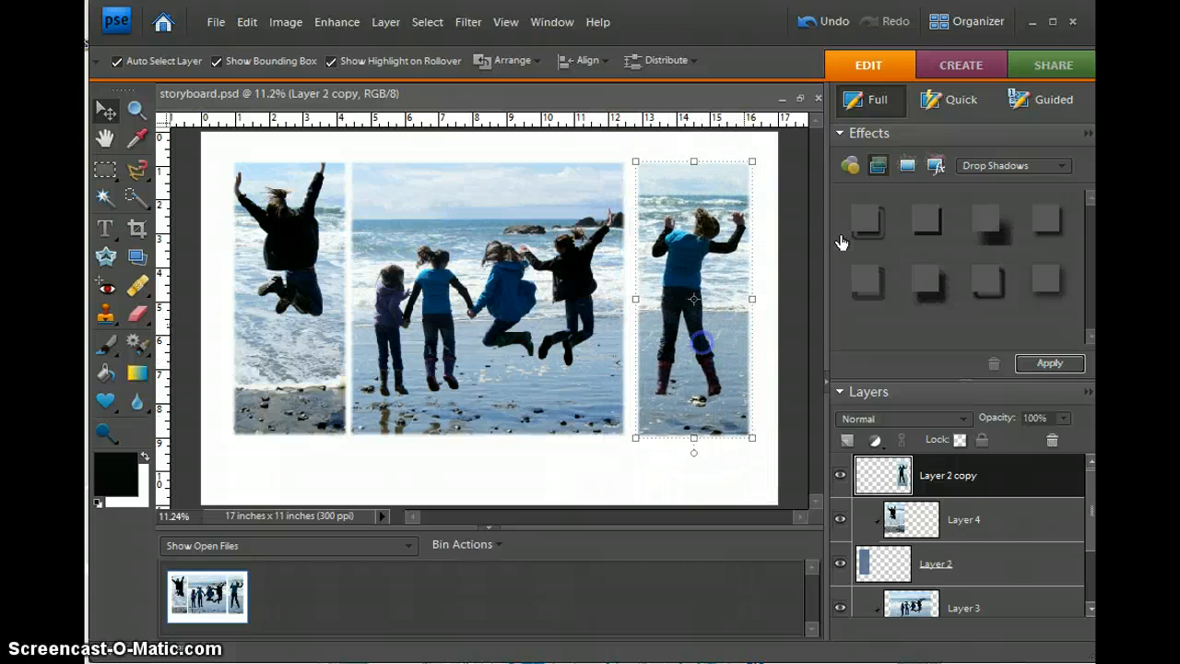
pyautogui.click(827, 19)
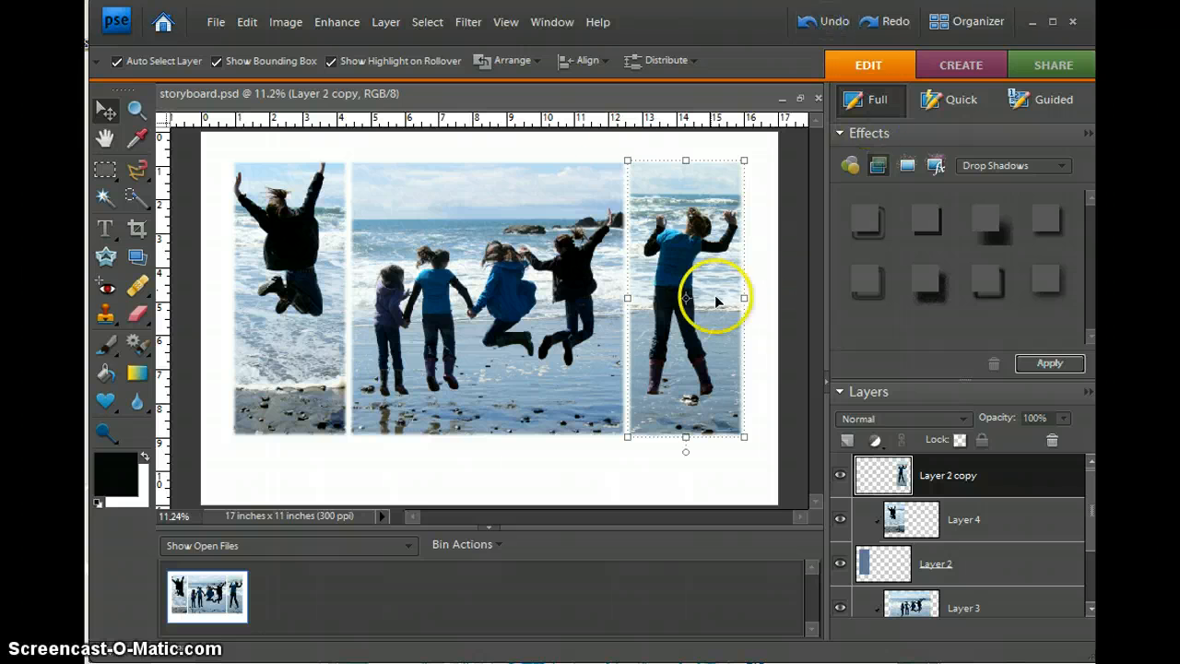
# Merge Layer 4 down into Layer 2, and Layer 3 down into Layer 1.
pyautogui.click(922, 521)
pyautogui.rightClick(906, 521)
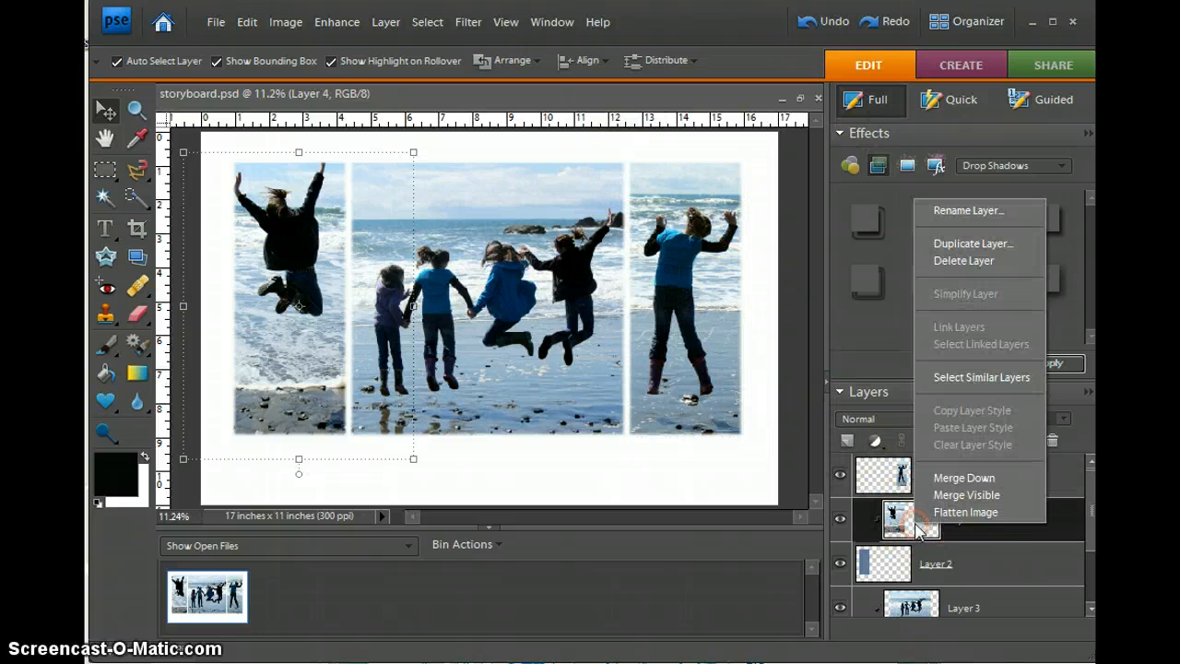
pyautogui.click(941, 476)
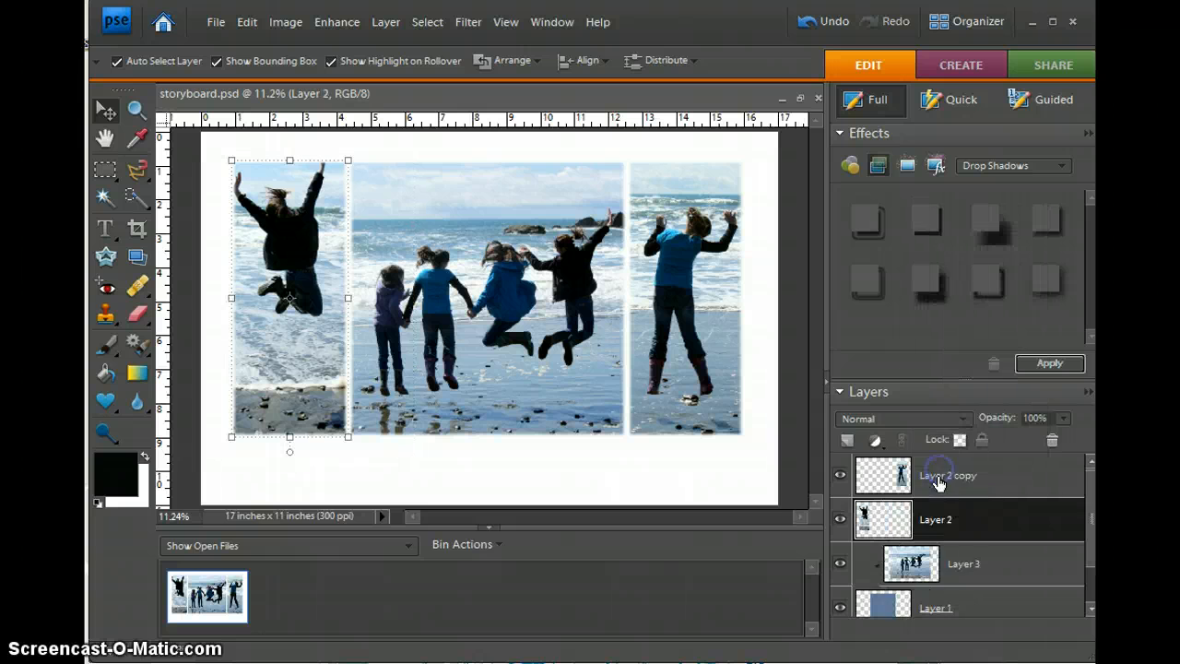
pyautogui.rightClick(907, 557)
pyautogui.click(949, 514)
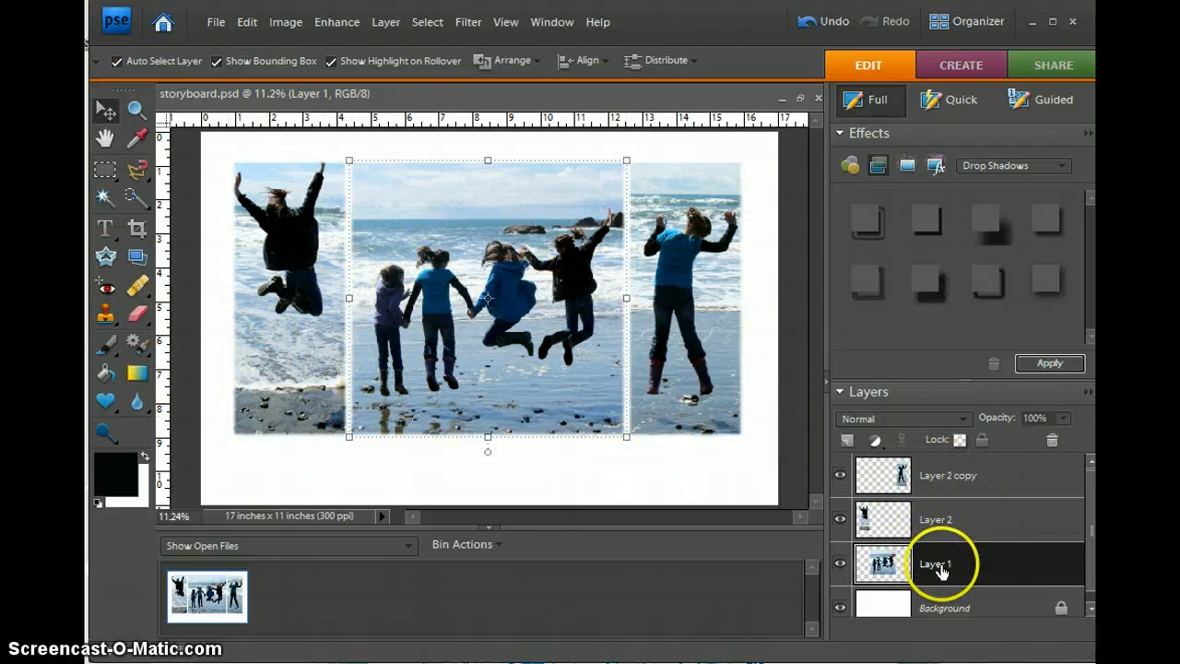
# Try a preset from the Drop Shadows layer styles on the Layer 2 copy photo and undo it.
pyautogui.click(950, 478)
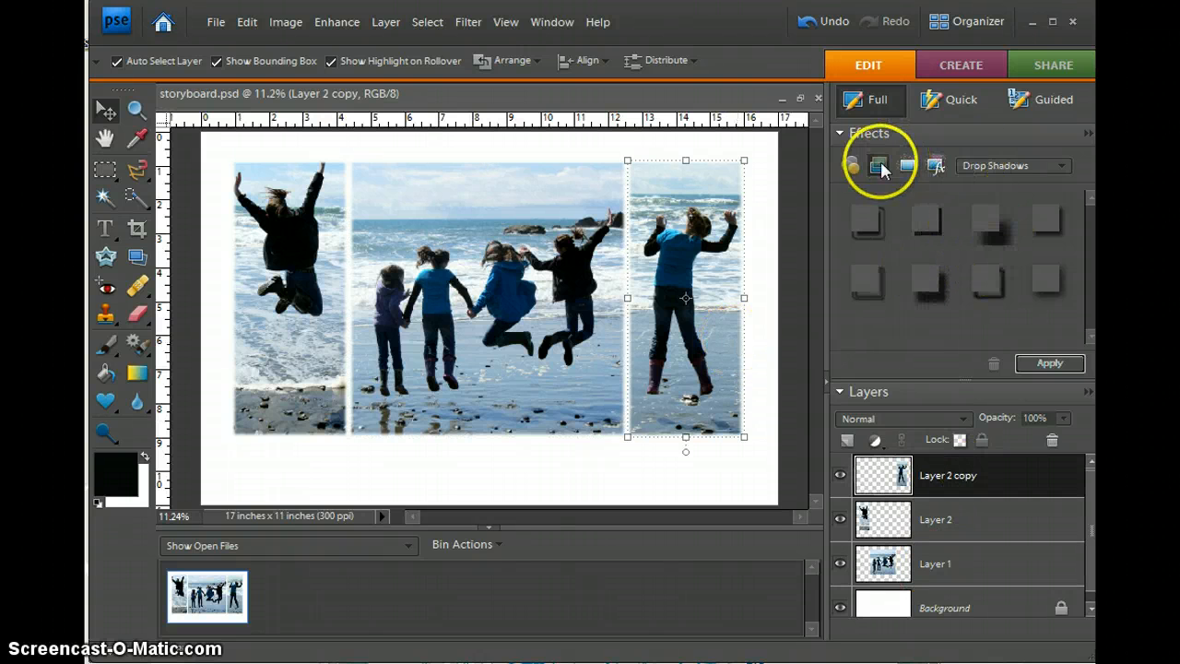
pyautogui.click(993, 167)
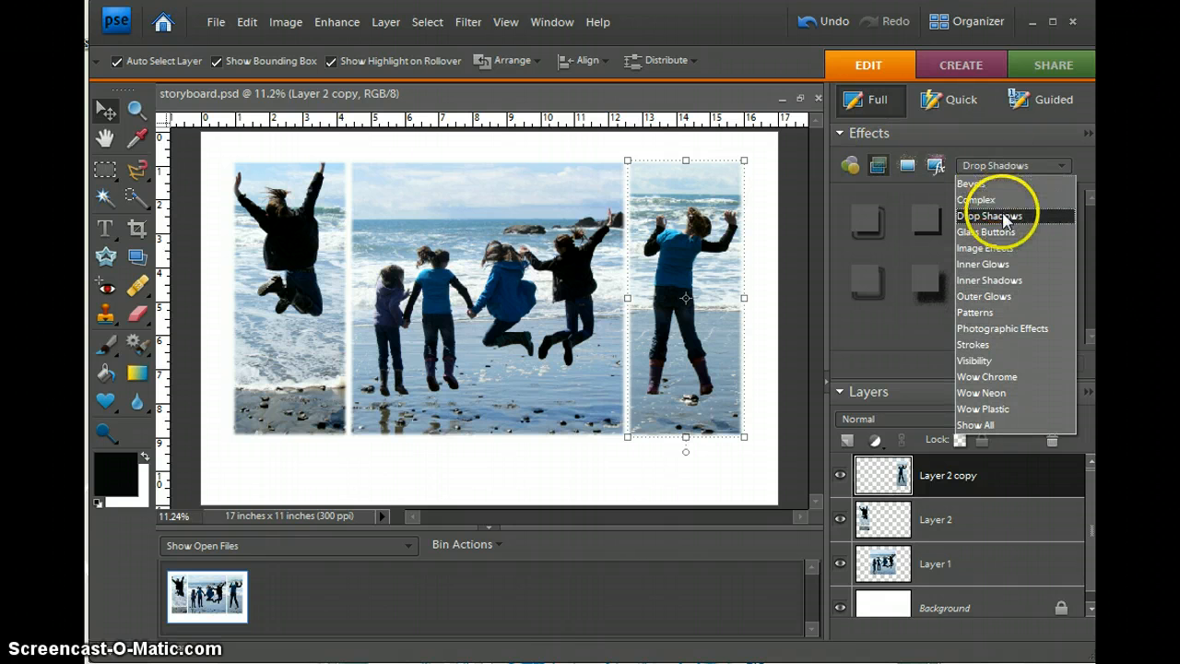
pyautogui.click(1004, 217)
pyautogui.click(926, 221)
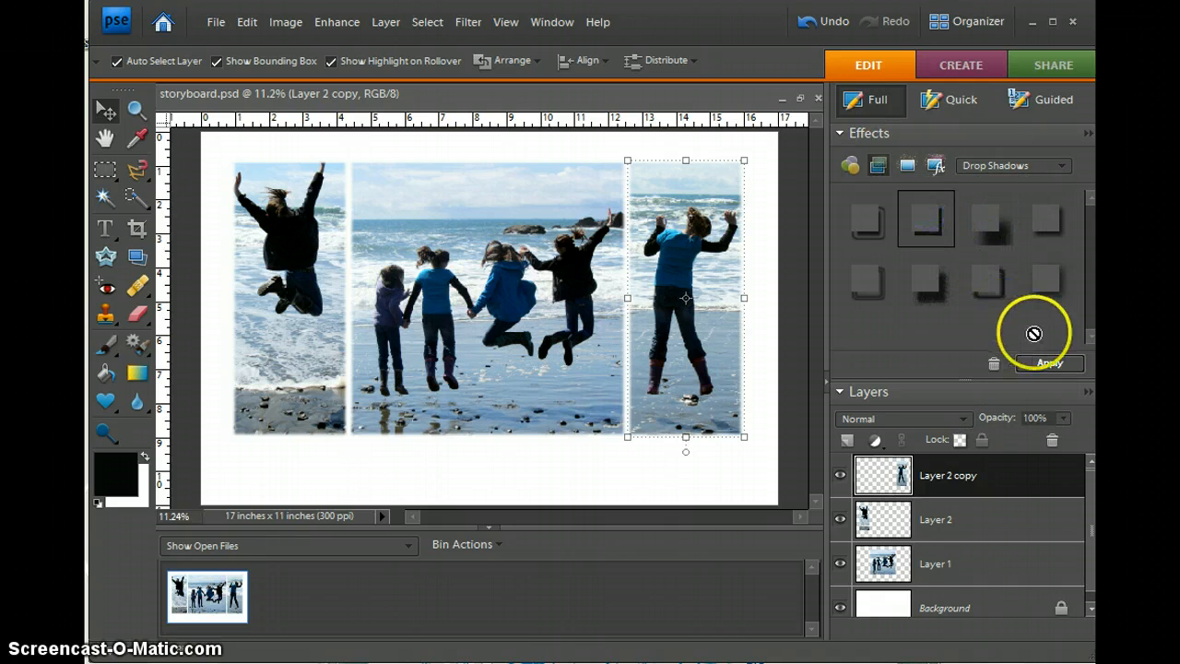
pyautogui.click(1051, 363)
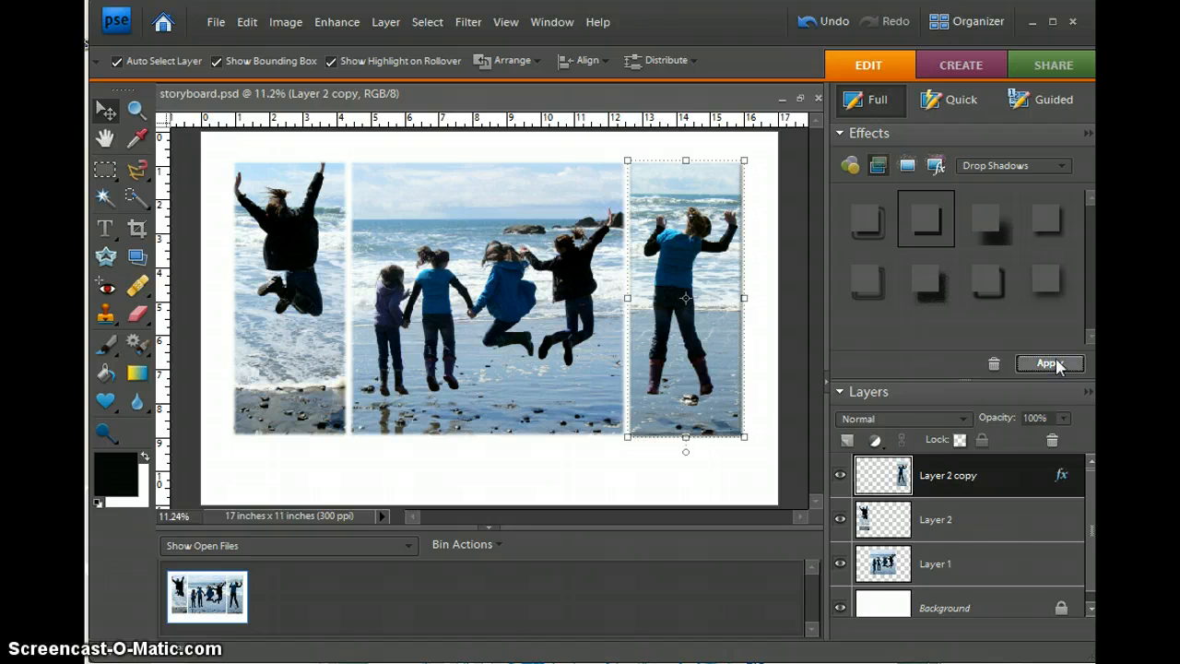
pyautogui.click(825, 24)
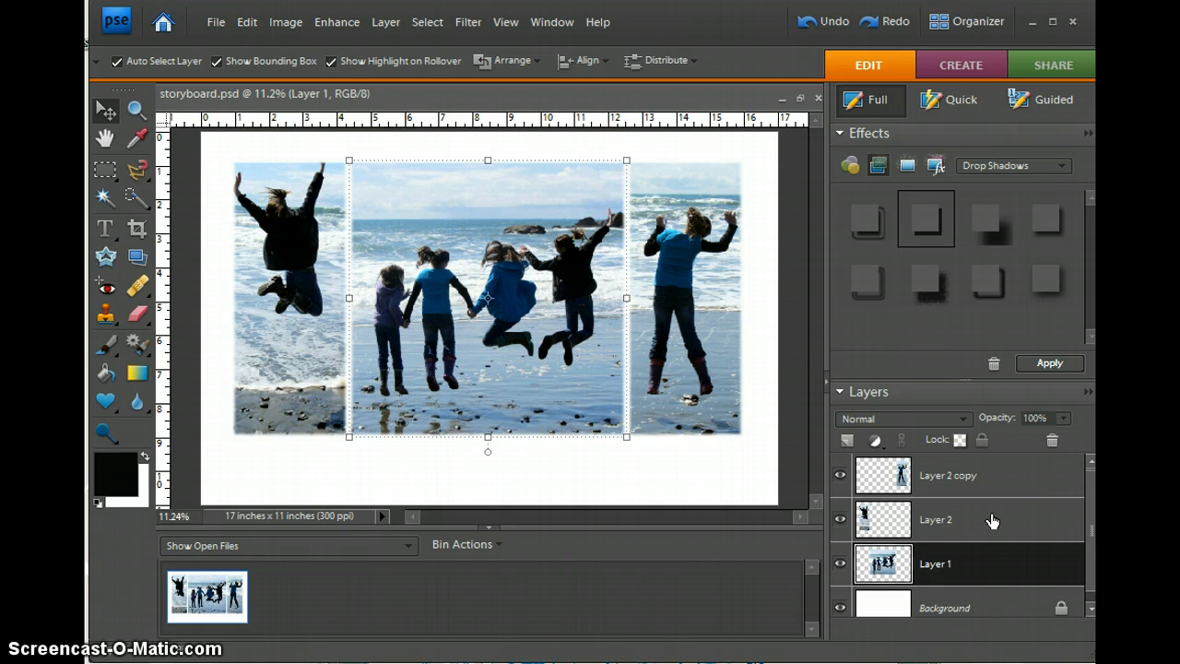
# Set the foreground color to dark blue 001e45 by sampling the blue jacket in the middle photo.
pyautogui.click(684, 332)
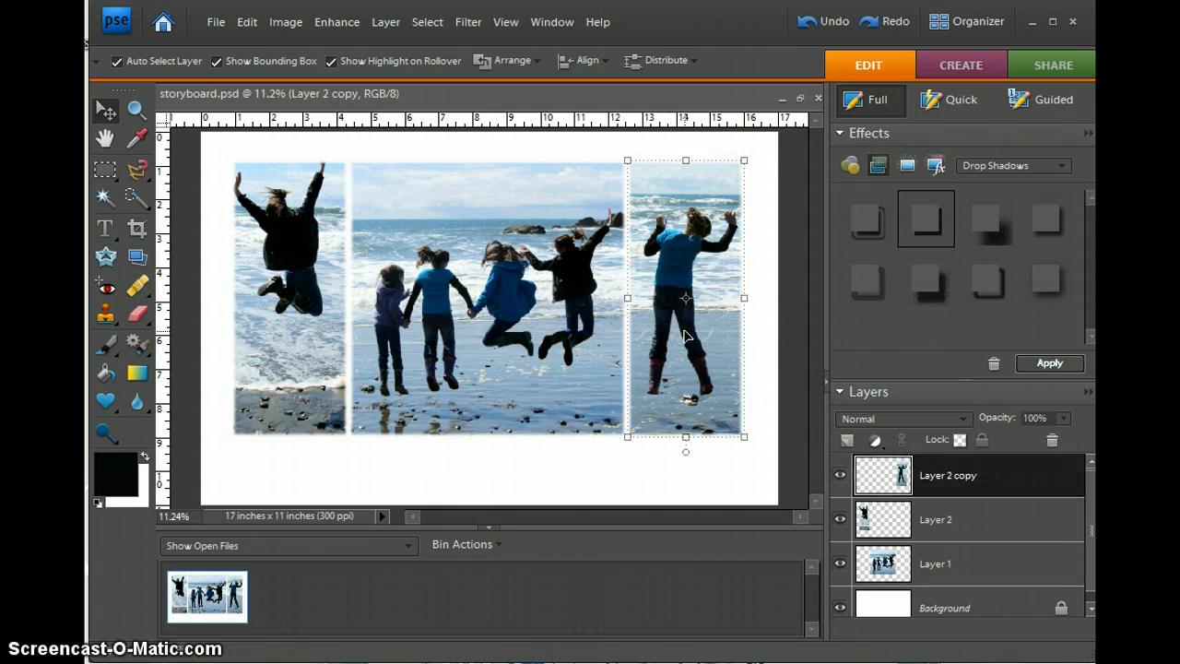
pyautogui.click(495, 339)
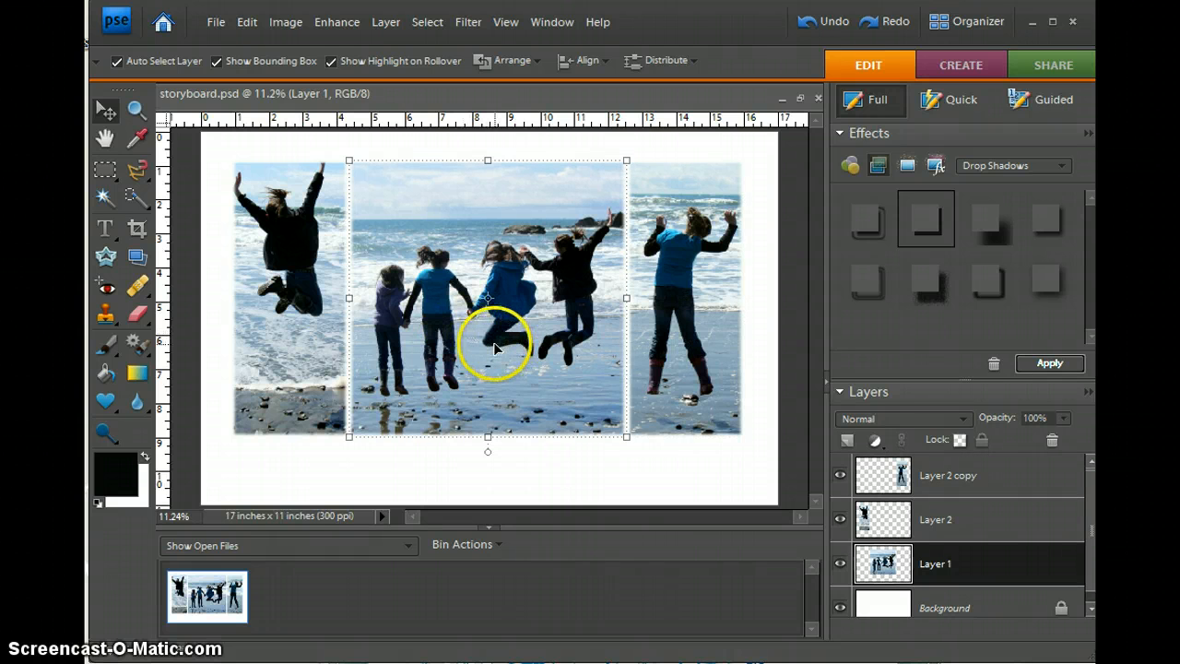
pyautogui.click(108, 172)
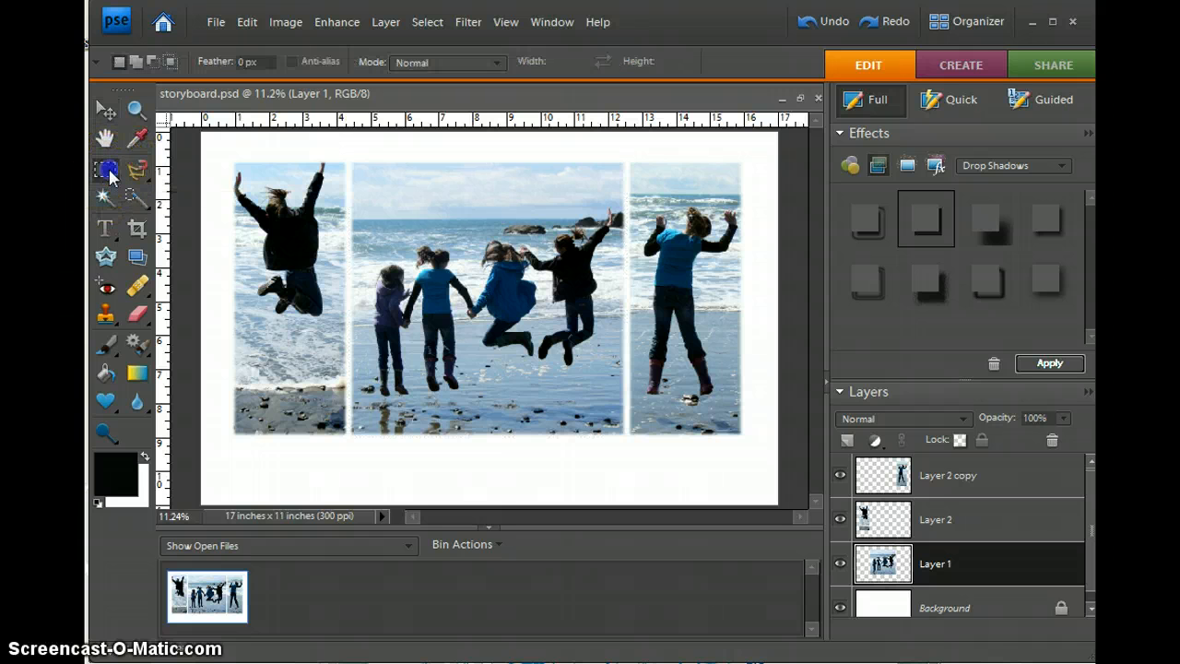
pyautogui.click(120, 466)
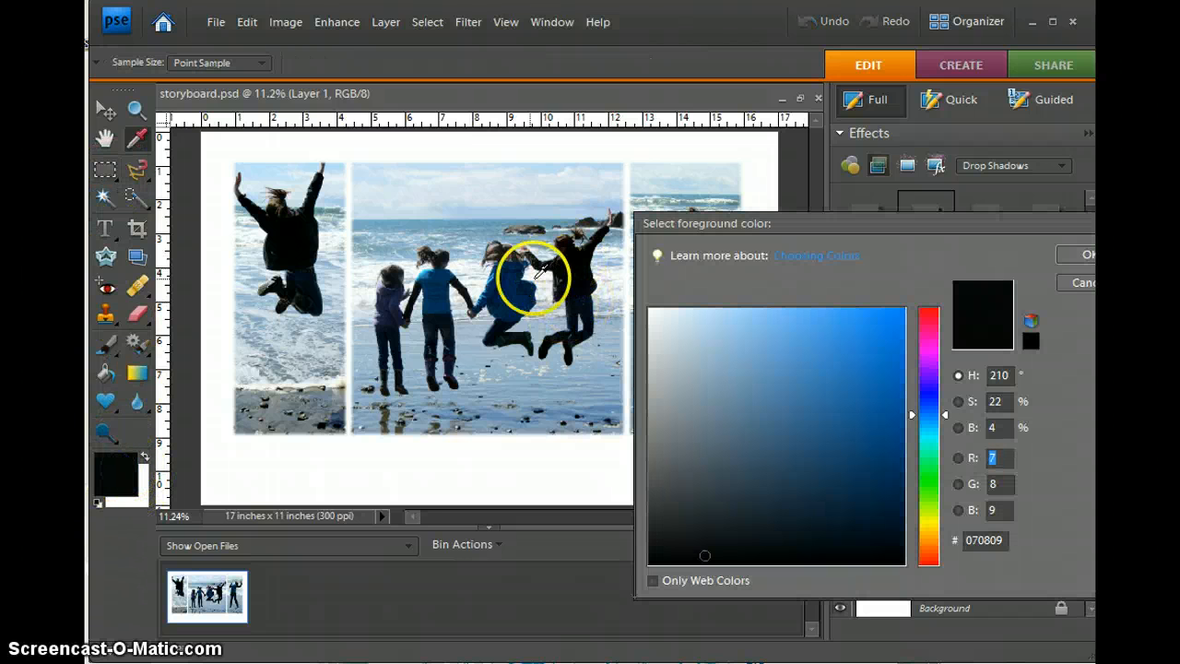
pyautogui.click(500, 271)
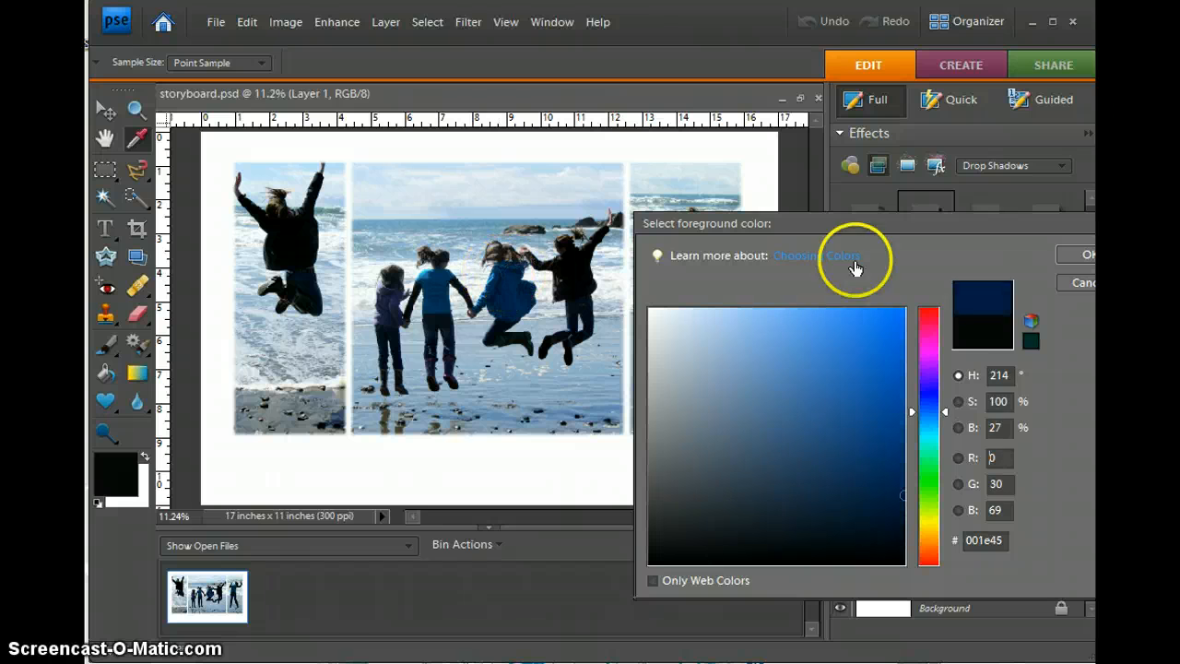
pyautogui.click(1090, 258)
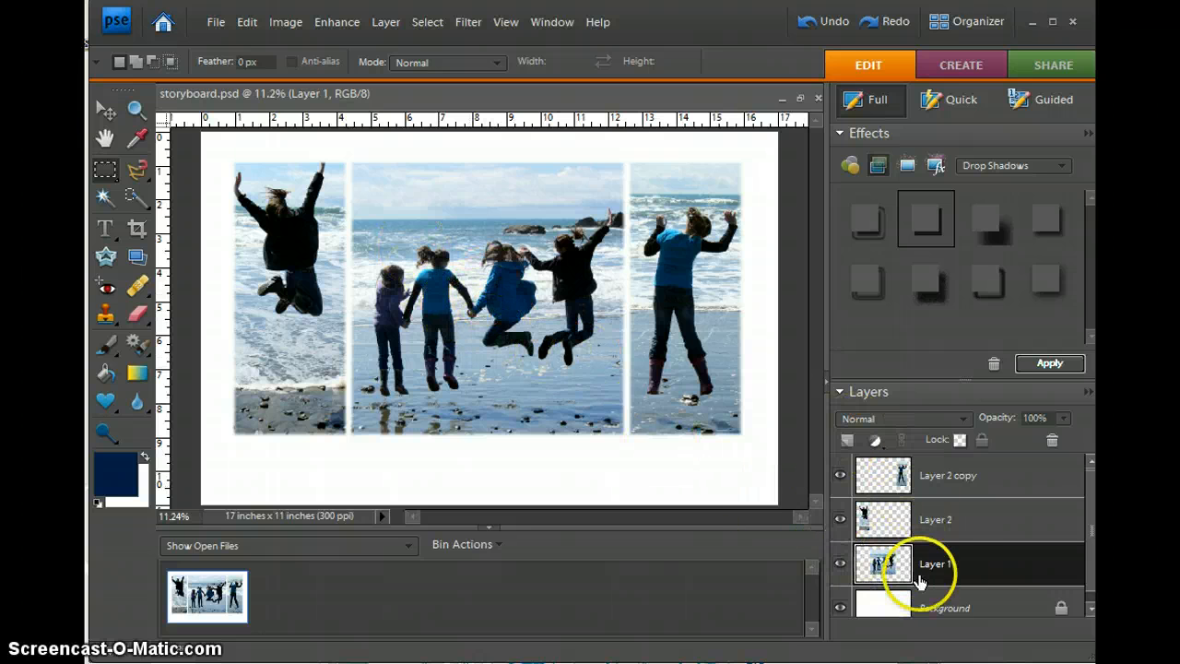
# Add a new layer above Layer 1 and fill a rectangular selection covering the middle photo with the dark blue foreground color.
pyautogui.click(975, 574)
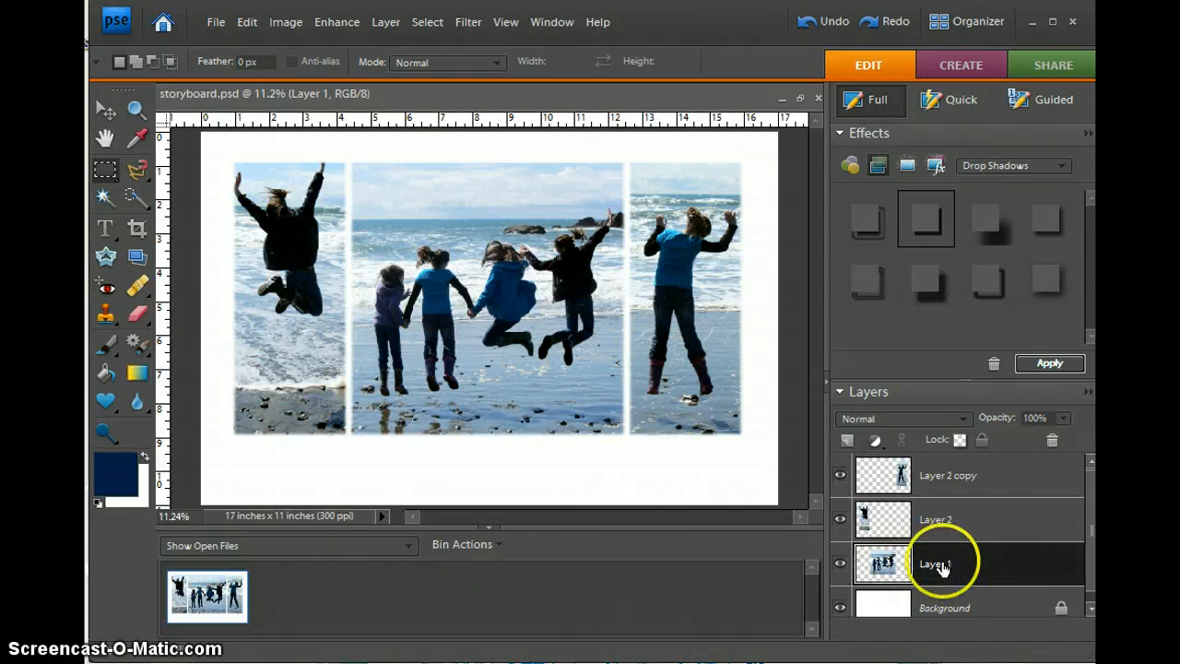
pyautogui.click(848, 444)
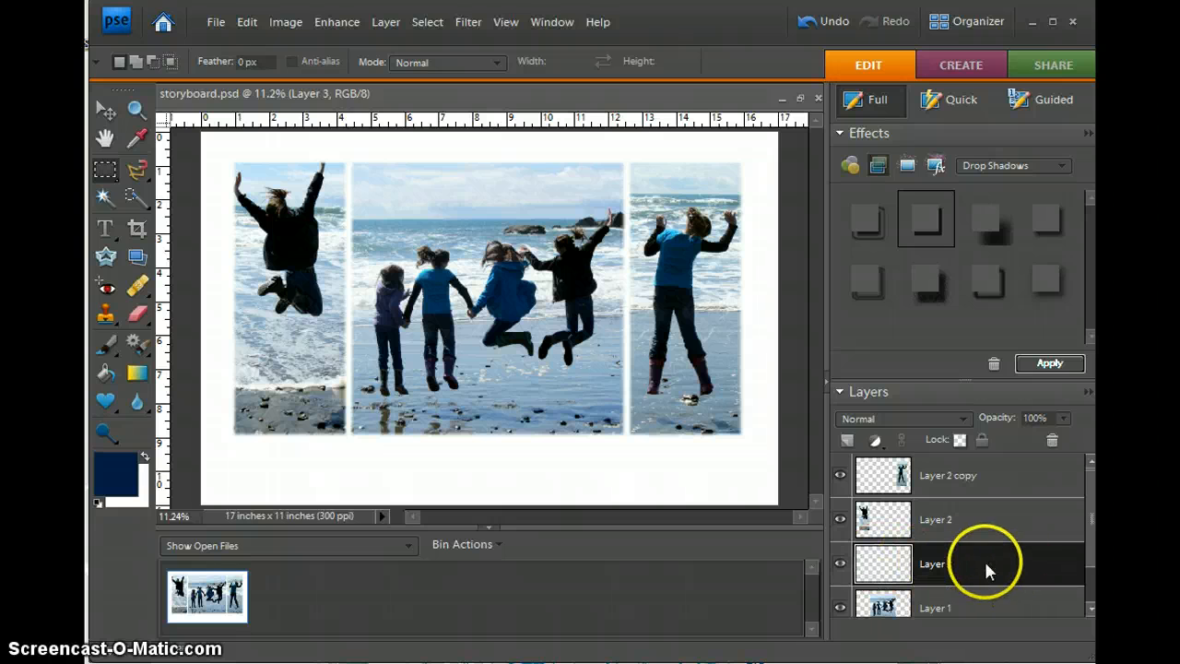
pyautogui.click(106, 174)
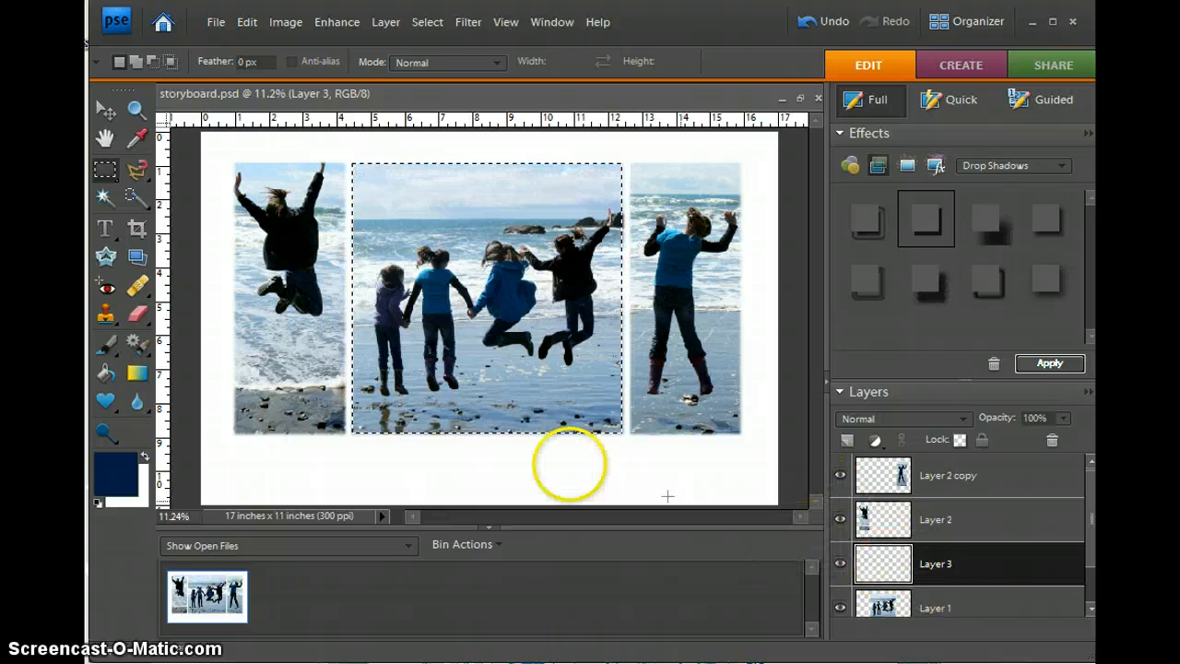
pyautogui.click(104, 372)
pyautogui.click(467, 291)
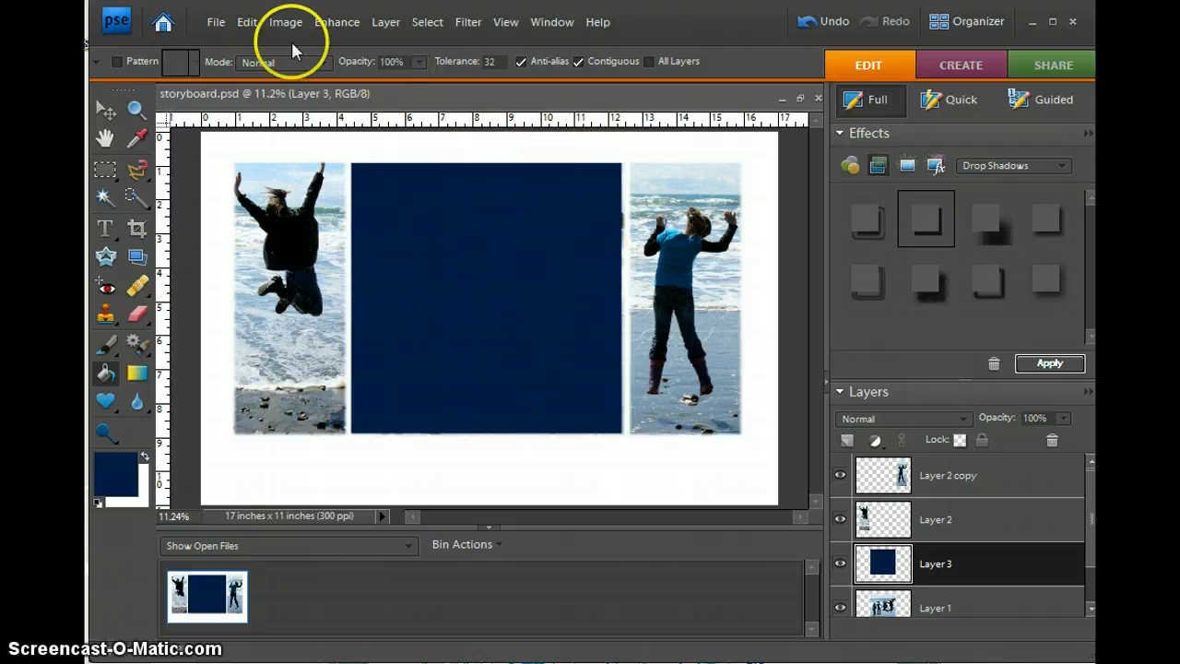
# Stretch the dark blue rectangle's right edge to 100.9% width to cover the photo's edge, and commit the transform.
pyautogui.click(106, 110)
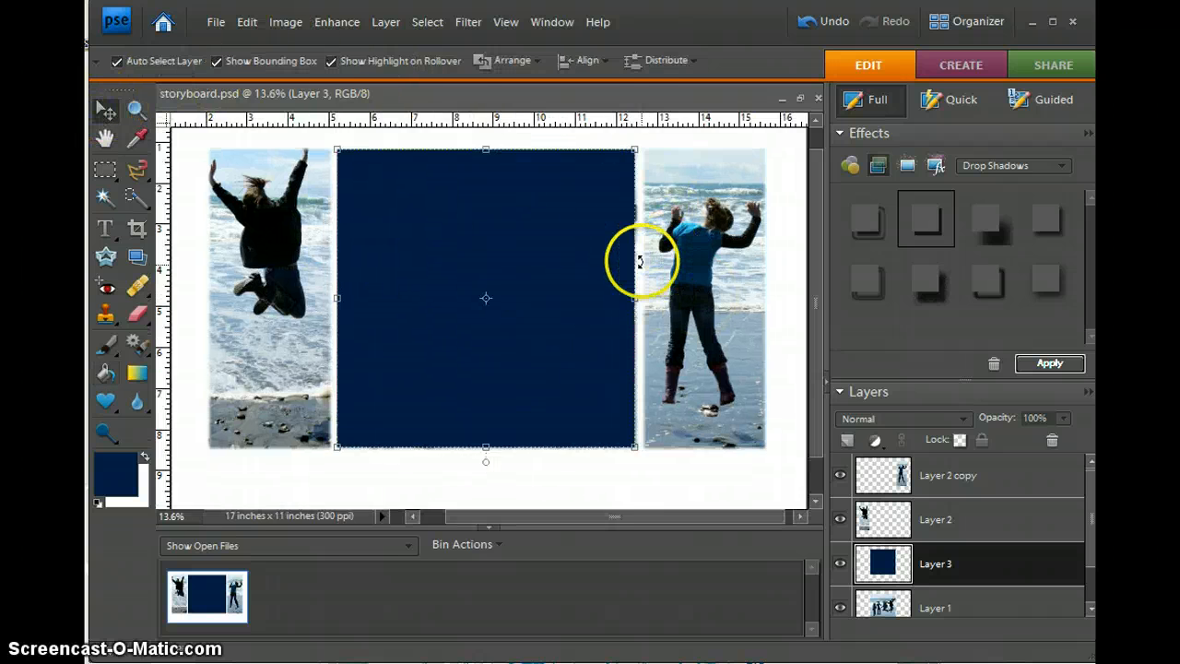
pyautogui.scroll(2, 643, 244)
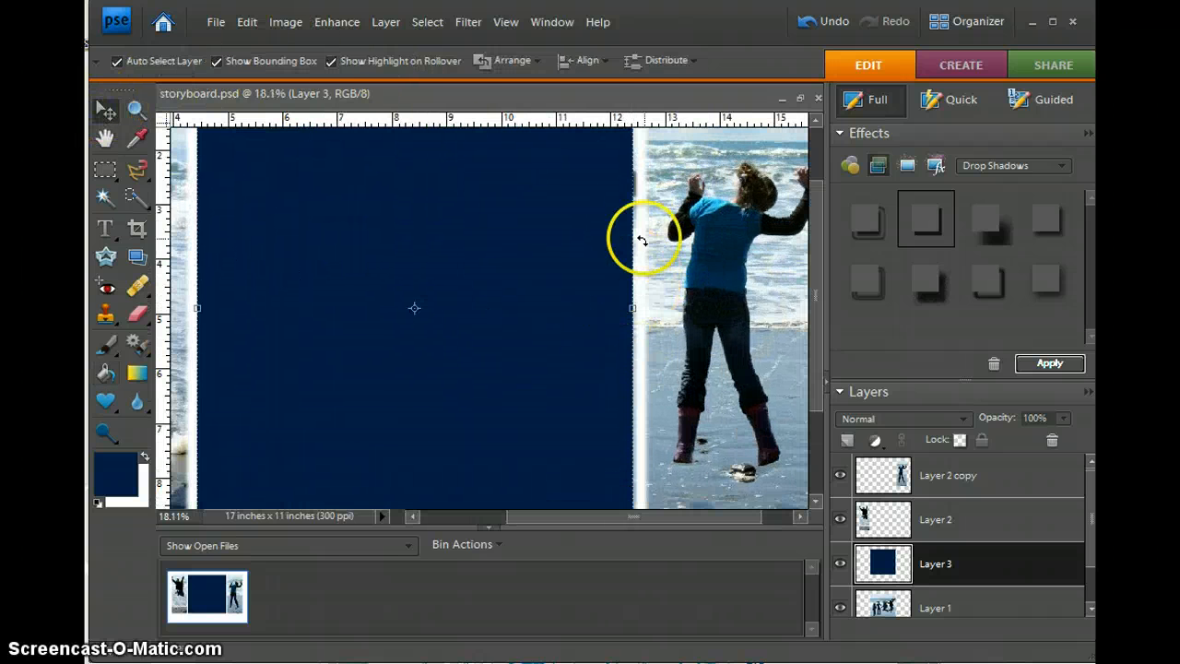
pyautogui.click(633, 309)
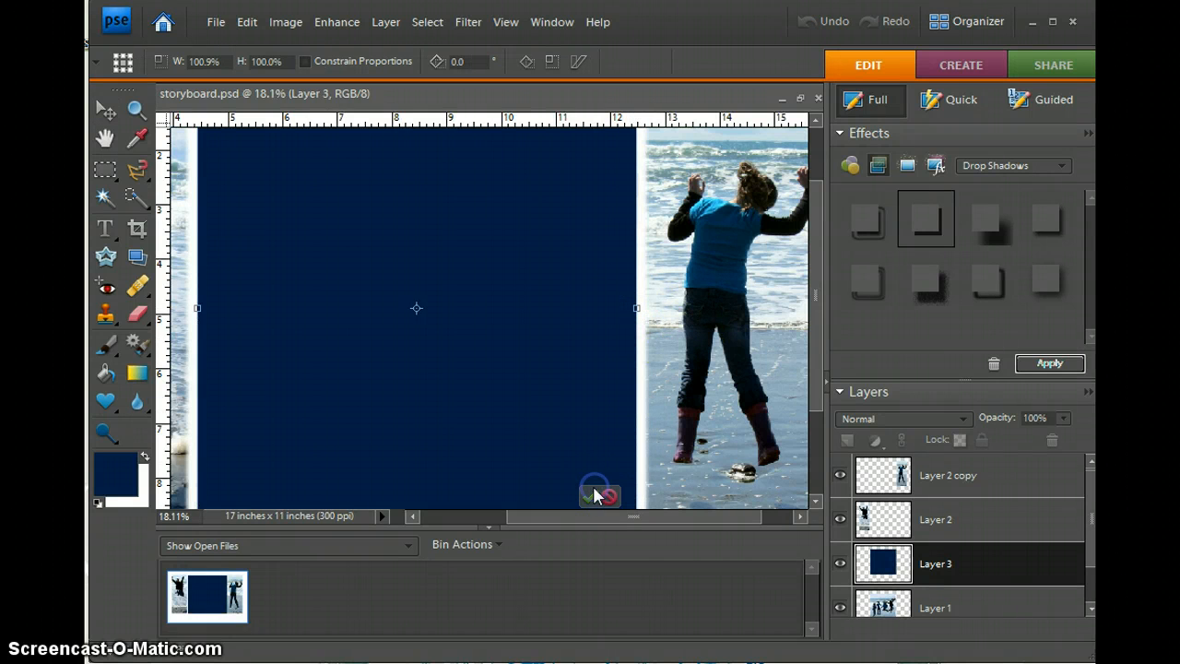
pyautogui.click(592, 496)
# Select a rectangle slightly inside the dark blue shape and delete its contents, leaving a narrow border around the middle photo.
pyautogui.scroll(-4, 612, 345)
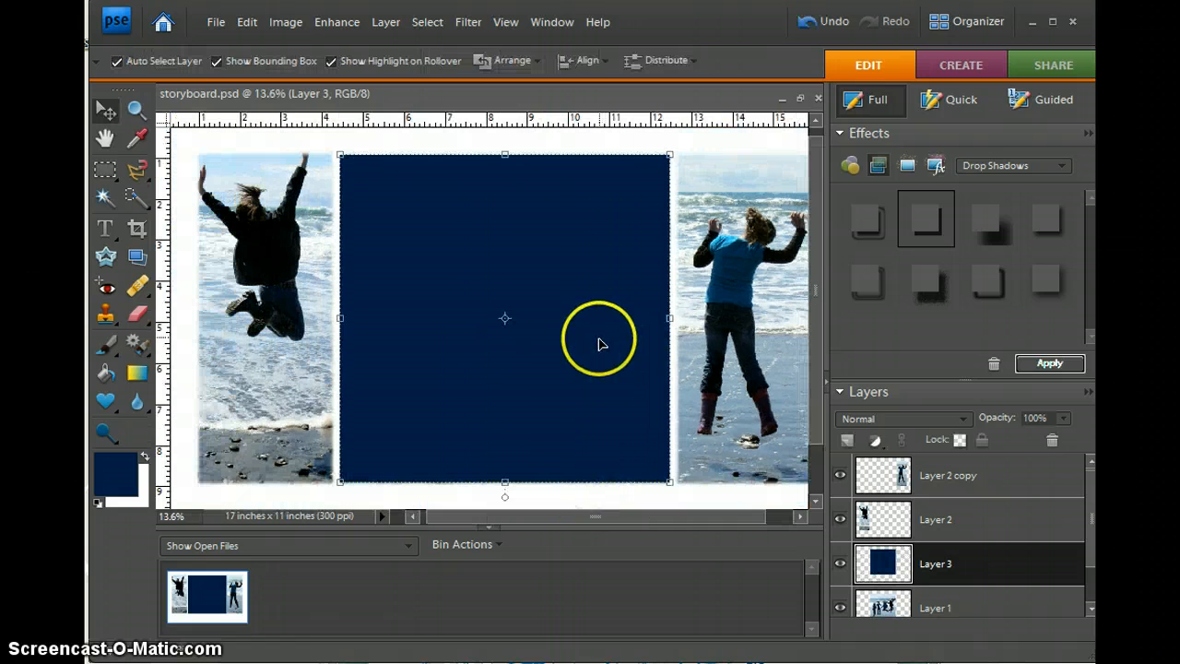
pyautogui.click(105, 176)
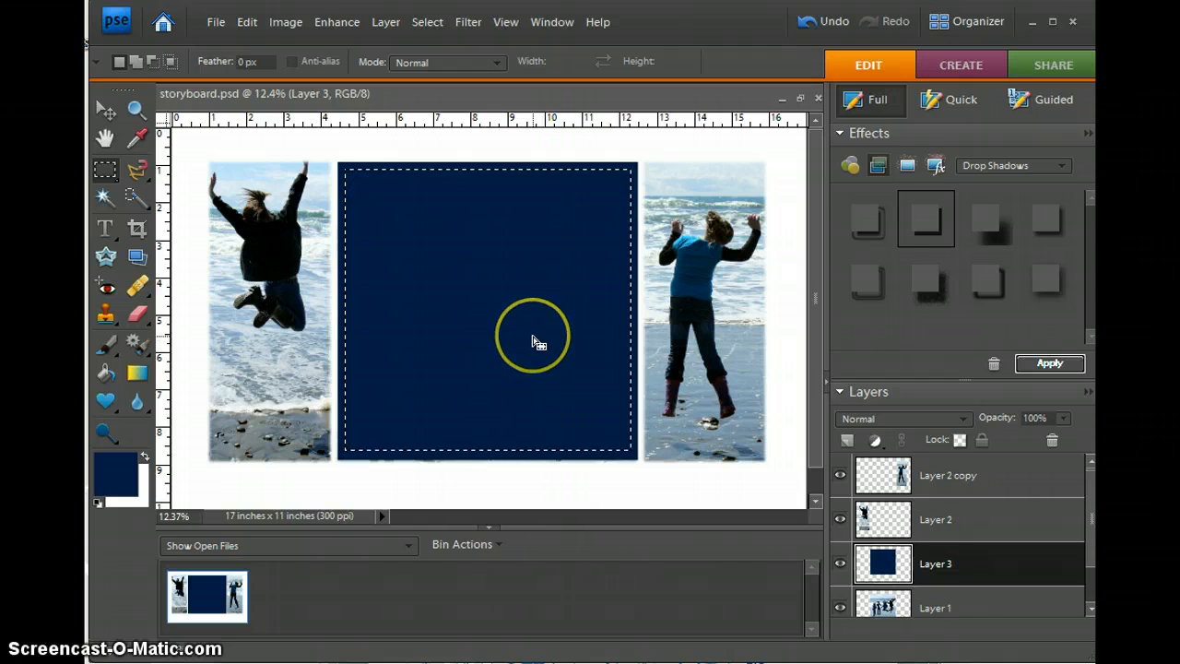
pyautogui.press('Delete')
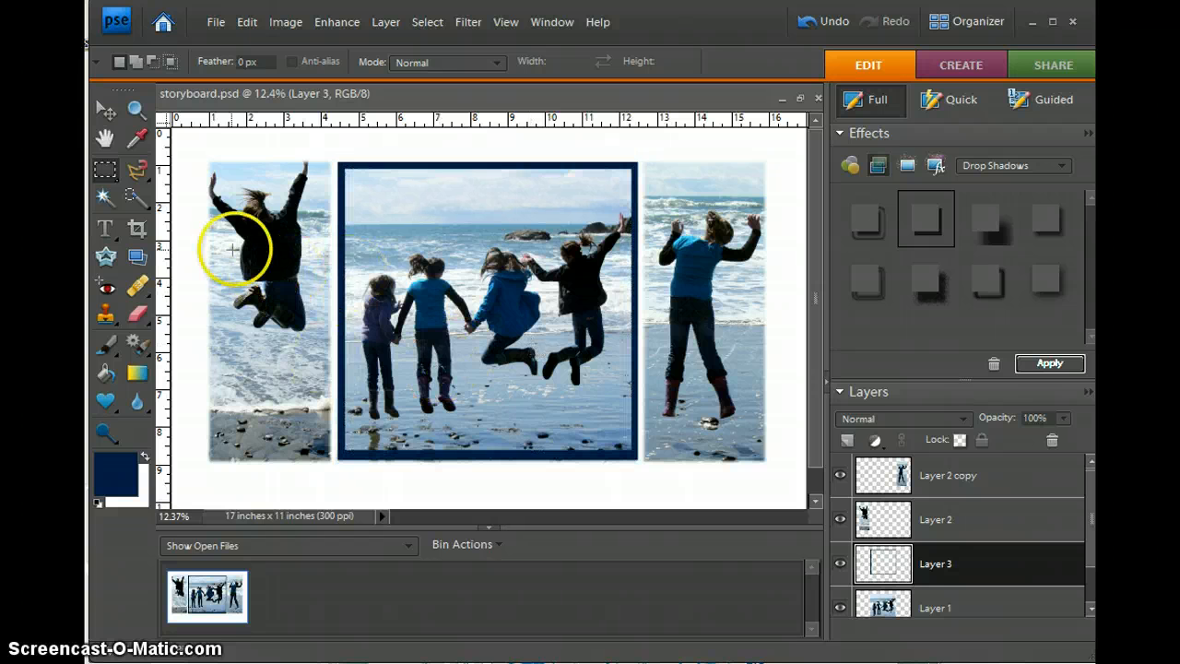
pyautogui.click(105, 110)
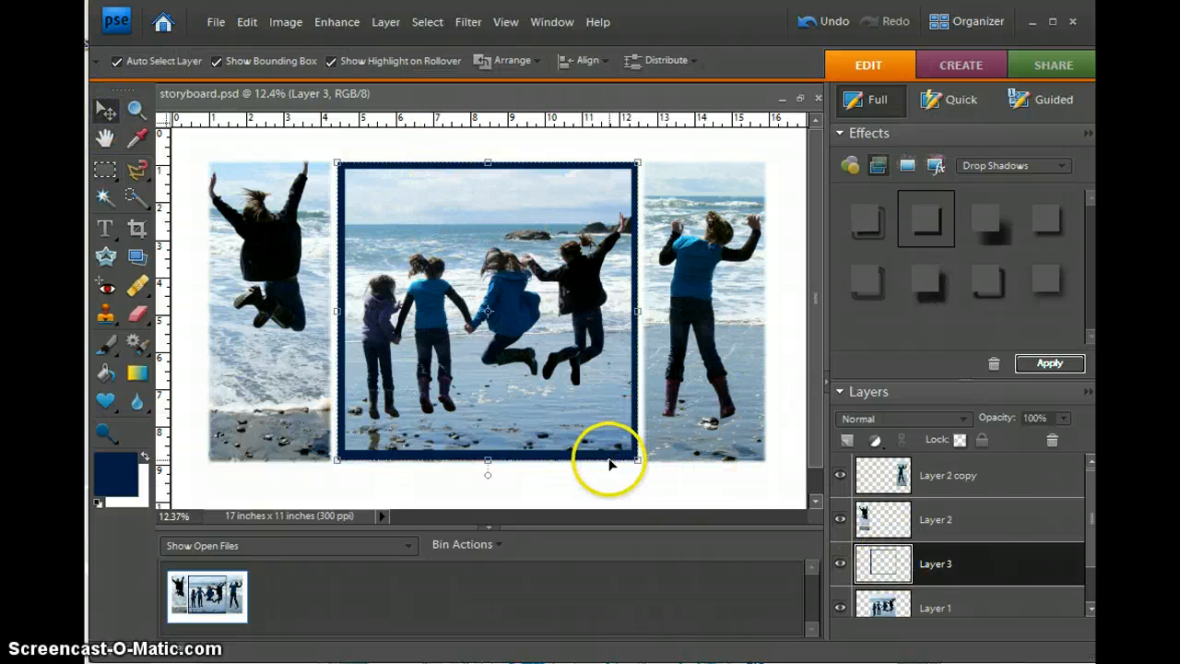
# Nudge the dark blue border so it lines up with the middle photo's edges.
pyautogui.moveTo(610, 461)
pyautogui.mouseDown()
pyautogui.moveTo(643, 427)
pyautogui.moveTo(640, 463)
pyautogui.moveTo(608, 459)
pyautogui.mouseUp()
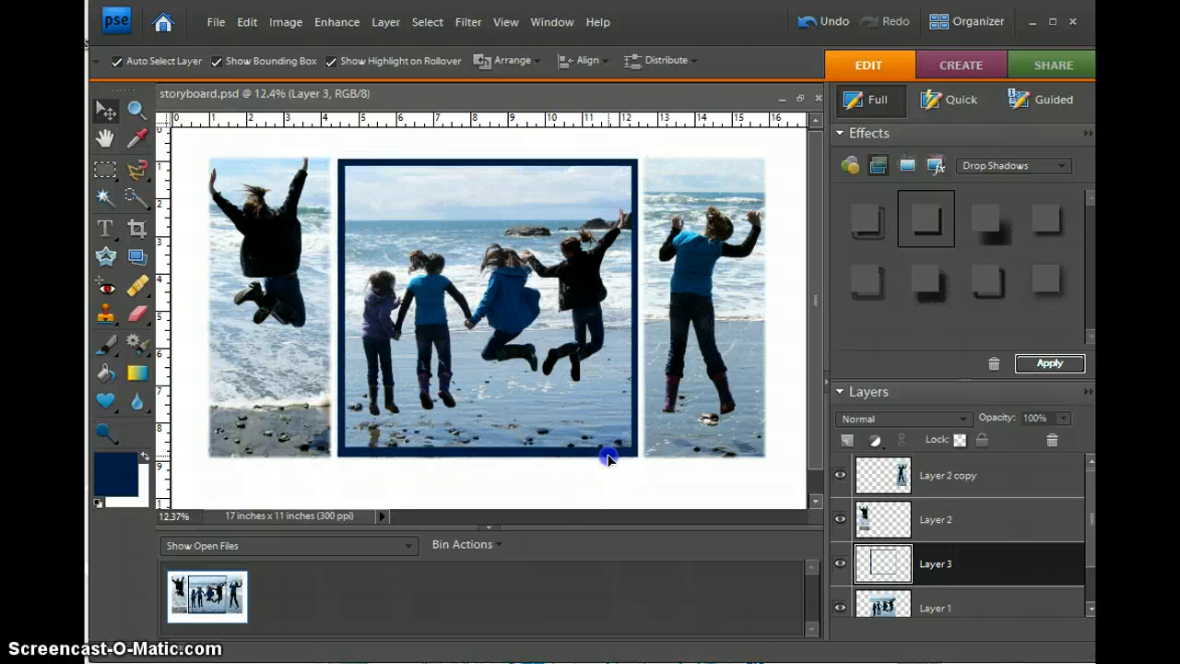
pyautogui.moveTo(609, 458); pyautogui.dragTo(609, 458)
pyautogui.scroll(4, 621, 480)
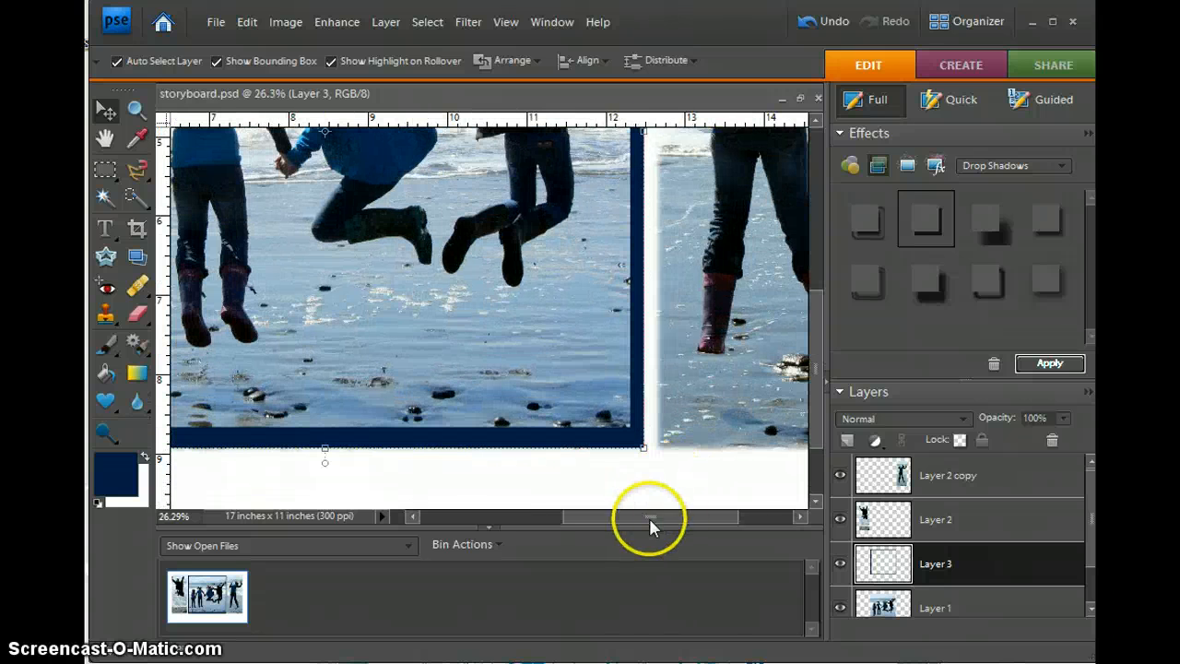
pyautogui.moveTo(649, 517); pyautogui.dragTo(619, 510)
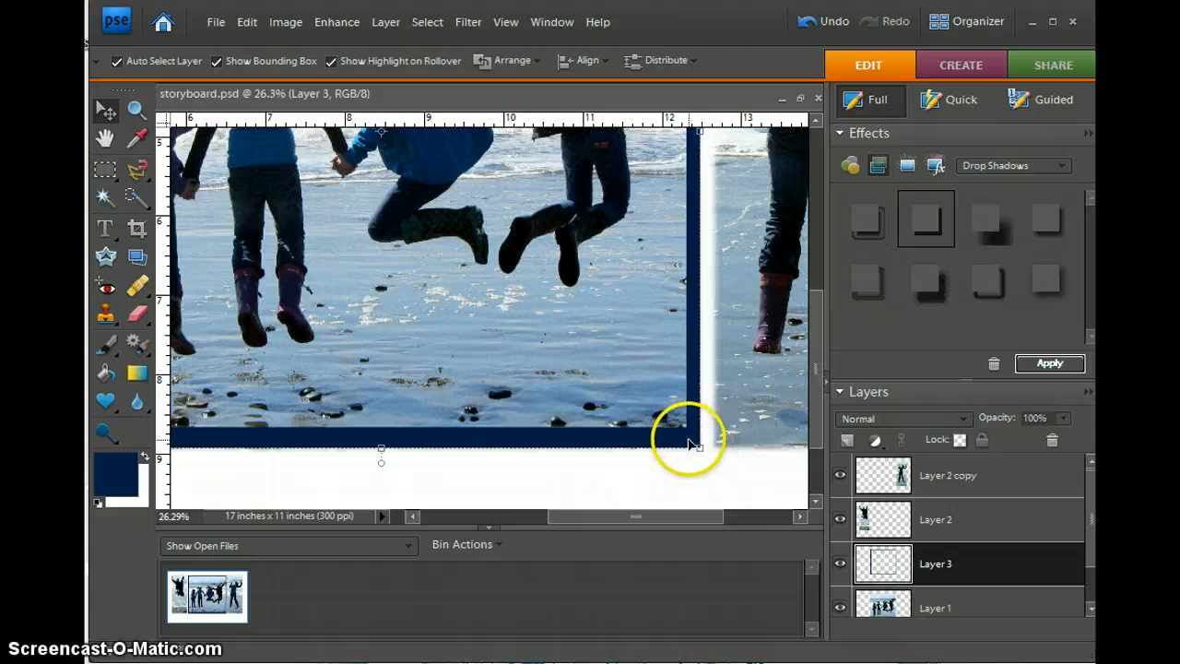
pyautogui.moveTo(690, 438); pyautogui.dragTo(687, 445)
pyautogui.moveTo(658, 514); pyautogui.dragTo(584, 516)
pyautogui.moveTo(814, 422); pyautogui.dragTo(855, 272)
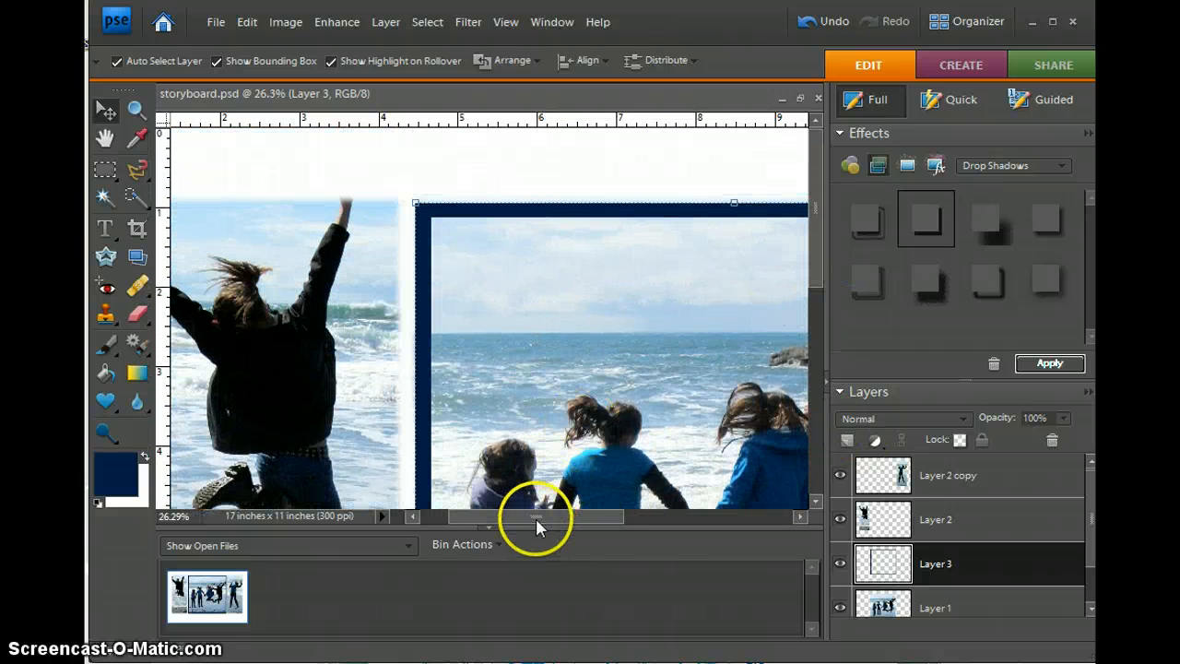
pyautogui.moveTo(536, 517); pyautogui.dragTo(538, 517)
pyautogui.moveTo(737, 217); pyautogui.dragTo(675, 209)
# Stretch the dark blue border's bottom edge to 100.8% height to meet the photo's edge, and commit the transform.
pyautogui.moveTo(599, 519); pyautogui.dragTo(694, 527)
pyautogui.moveTo(815, 255); pyautogui.dragTo(821, 355)
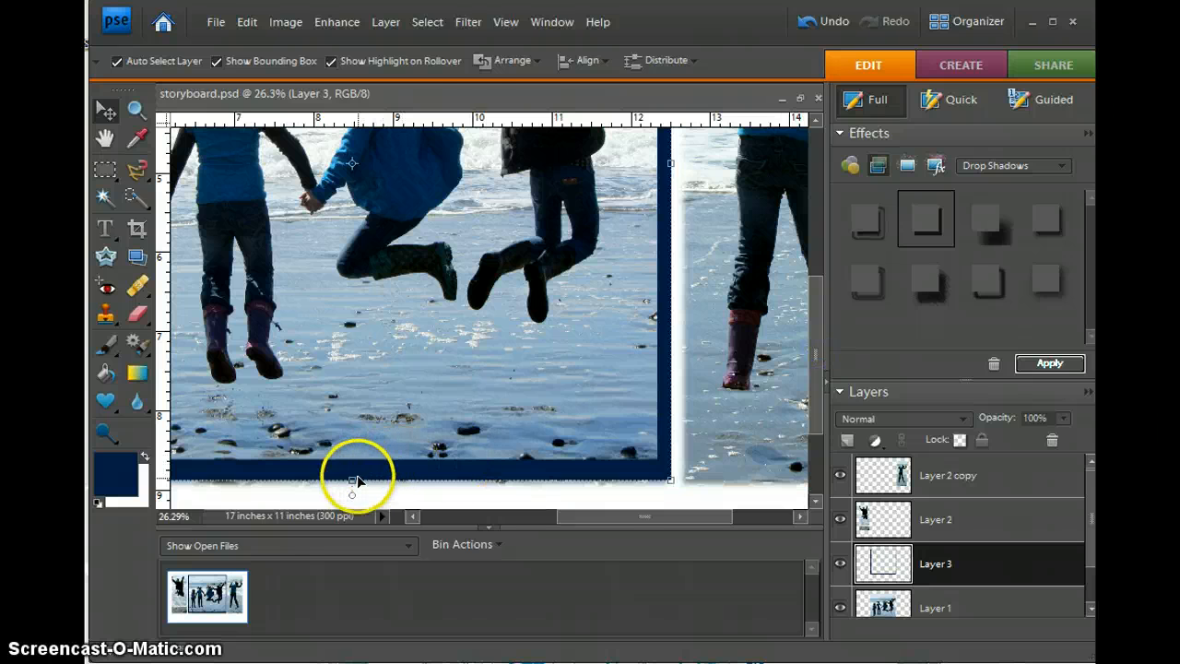
pyautogui.moveTo(353, 478); pyautogui.dragTo(355, 479)
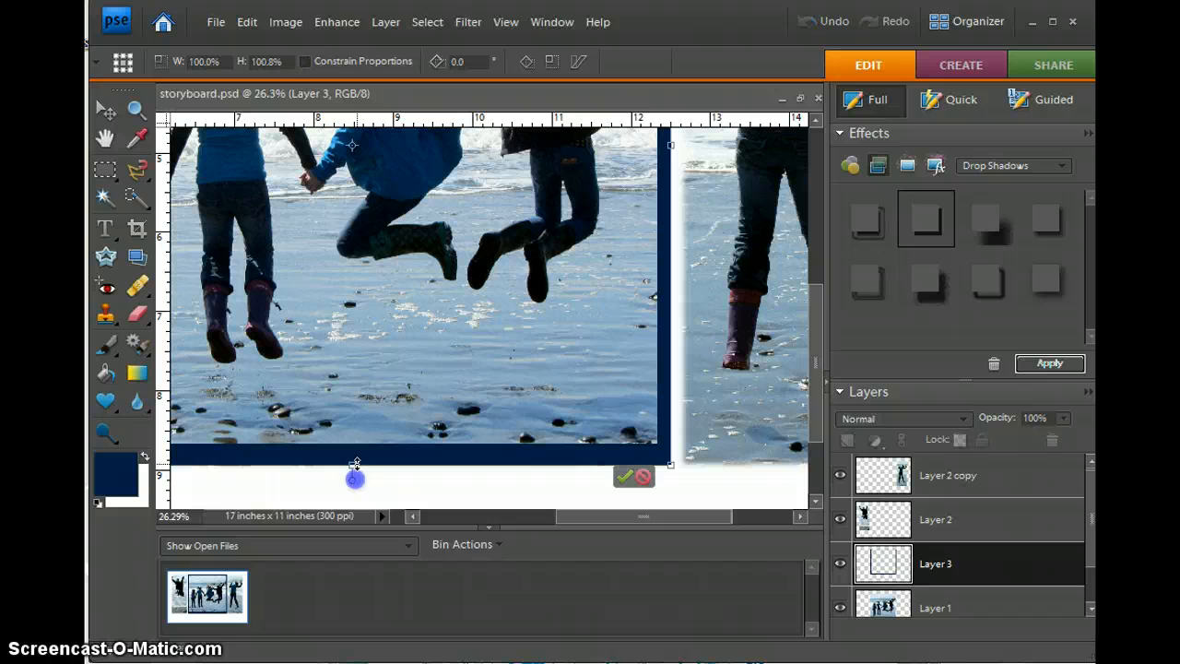
pyautogui.click(624, 475)
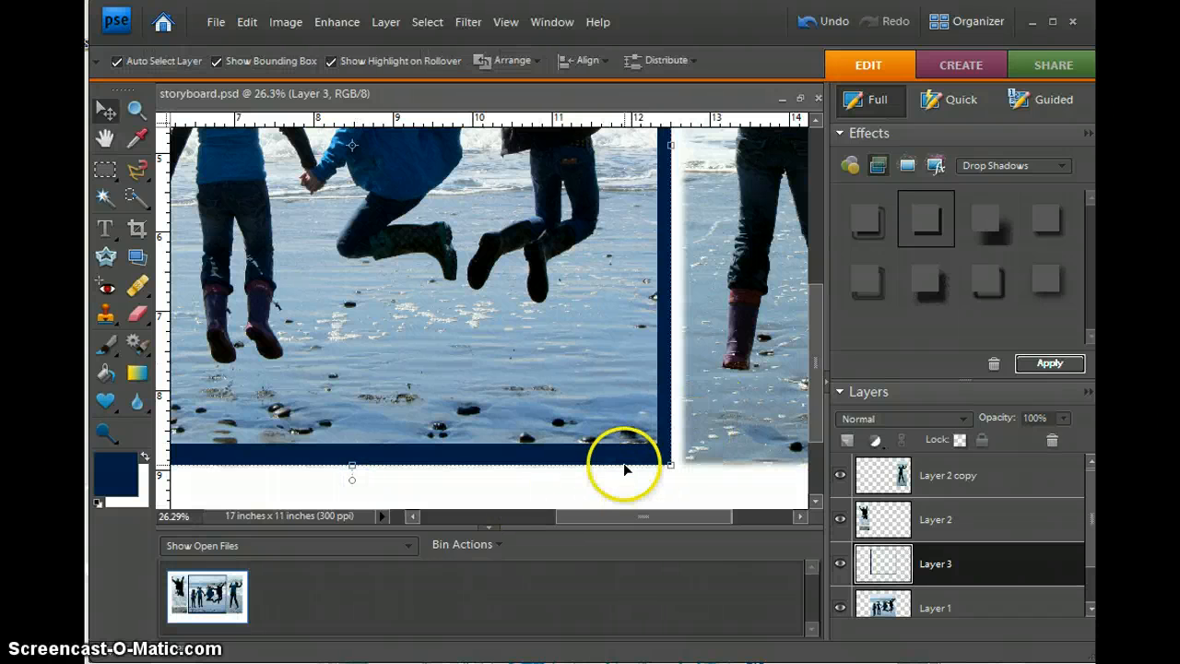
pyautogui.scroll(-7, 395, 350)
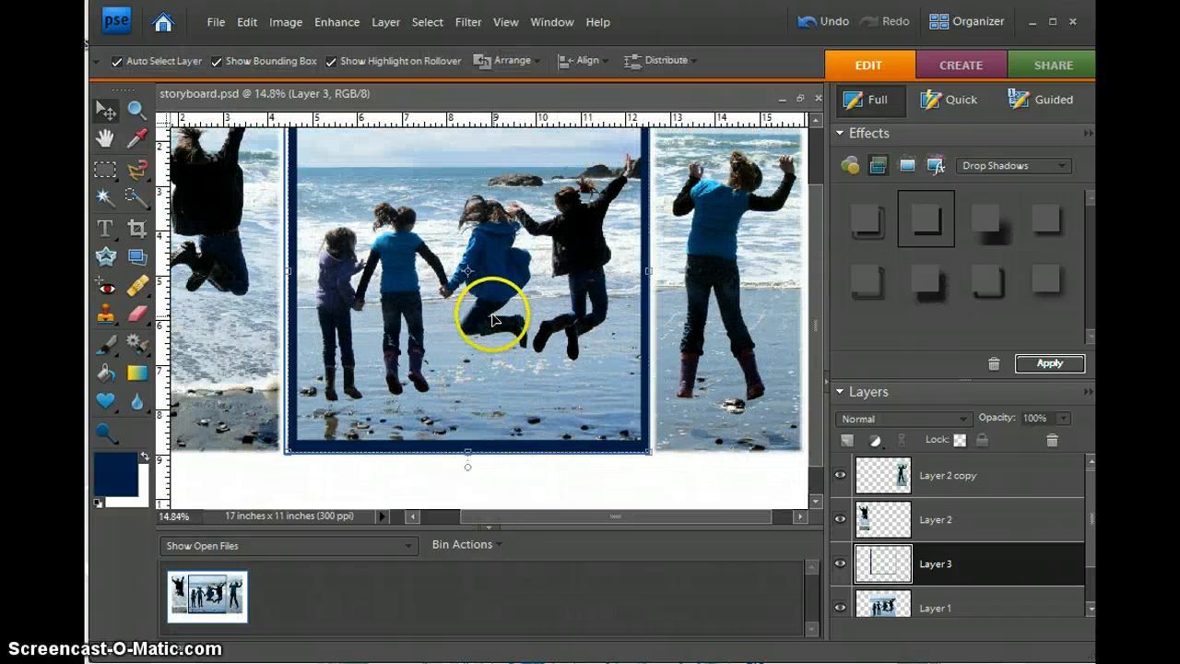
pyautogui.scroll(-1, 582, 364)
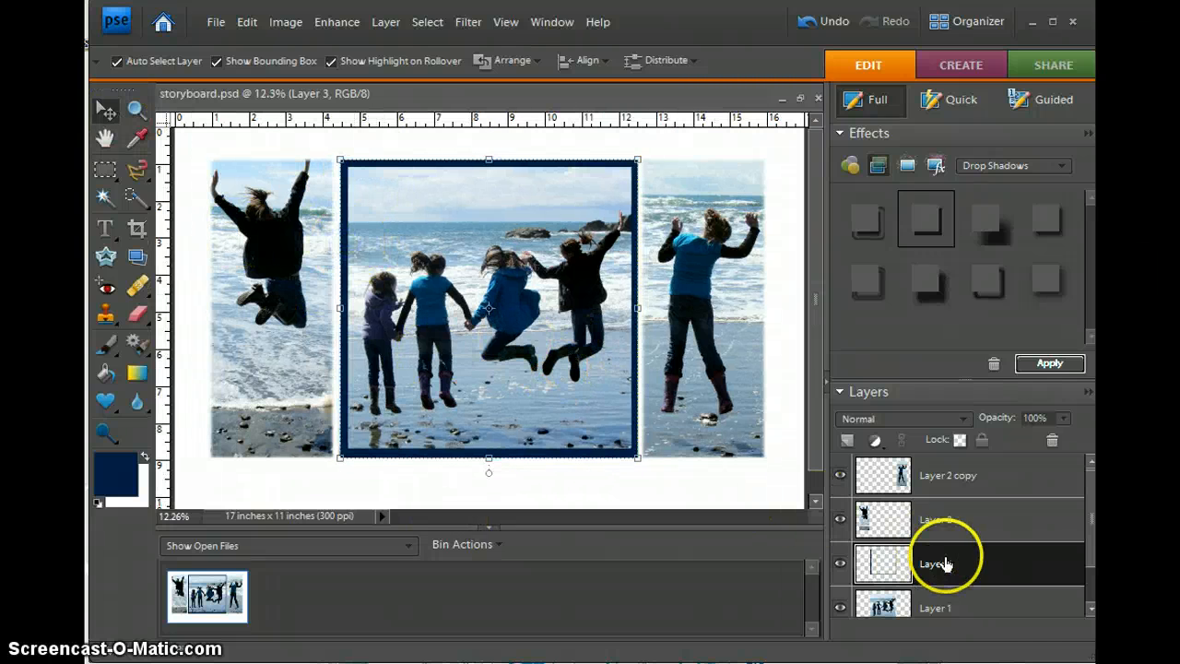
# Try the Multiply and Soft Light blend modes on the border layer, Layer 3.
pyautogui.click(892, 420)
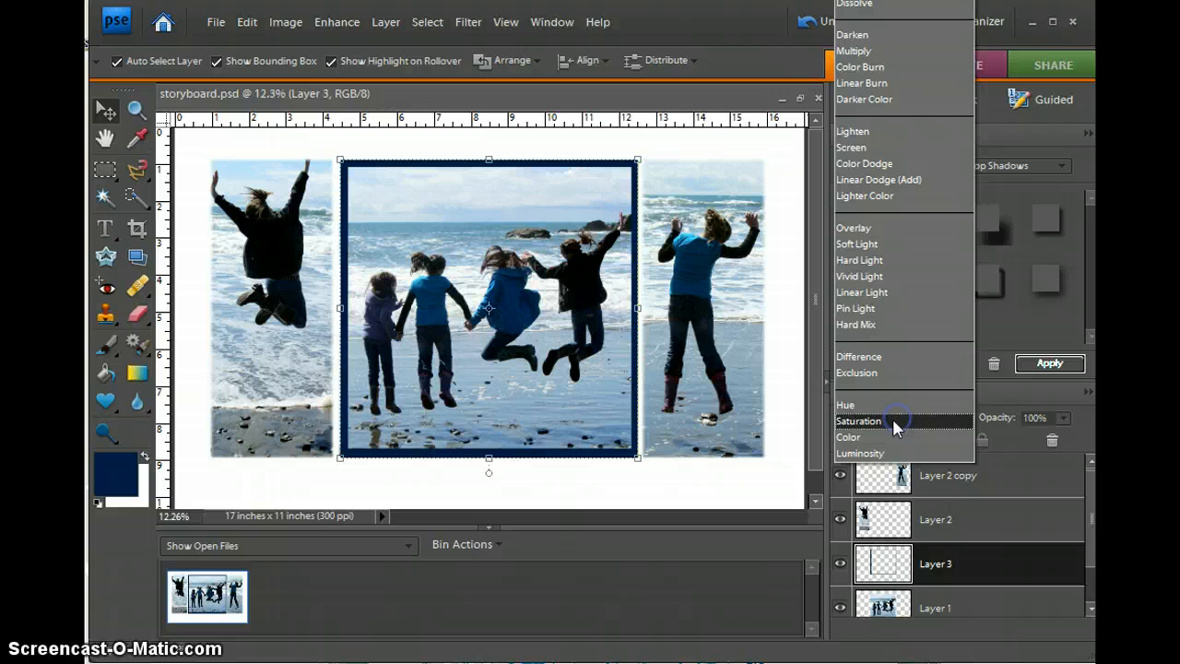
pyautogui.click(873, 52)
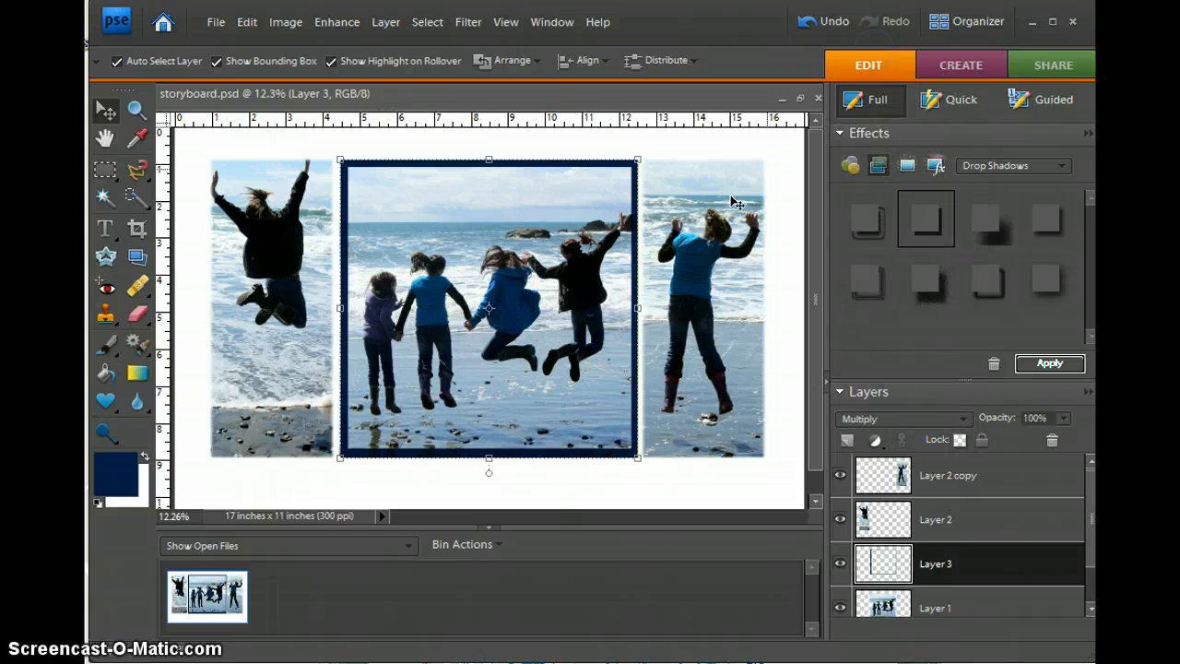
pyautogui.click(895, 417)
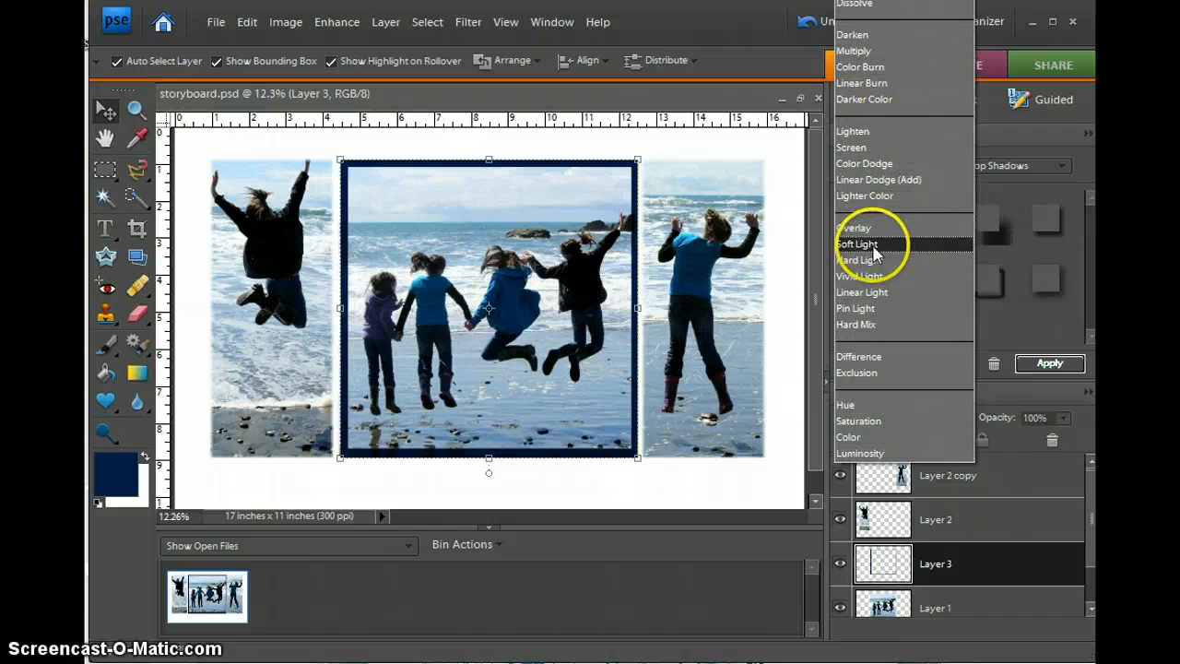
pyautogui.click(876, 249)
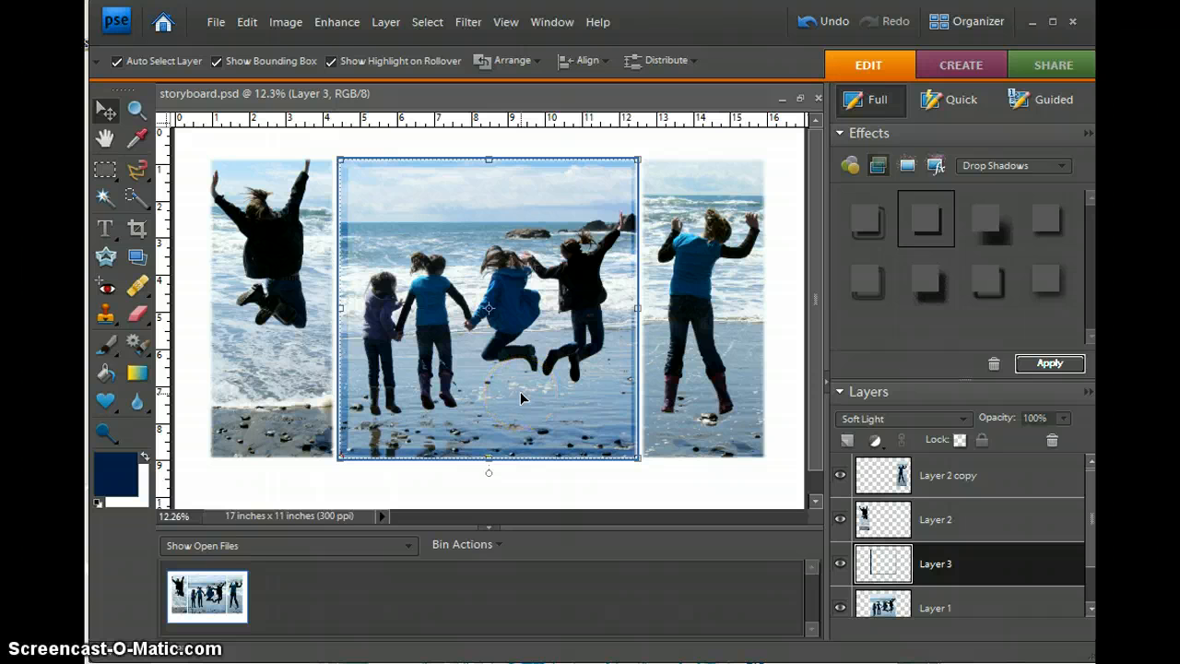
# Narrow the border to 99.5% width by pulling in its right edge to match the middle photo, and commit the transform.
pyautogui.click(636, 308)
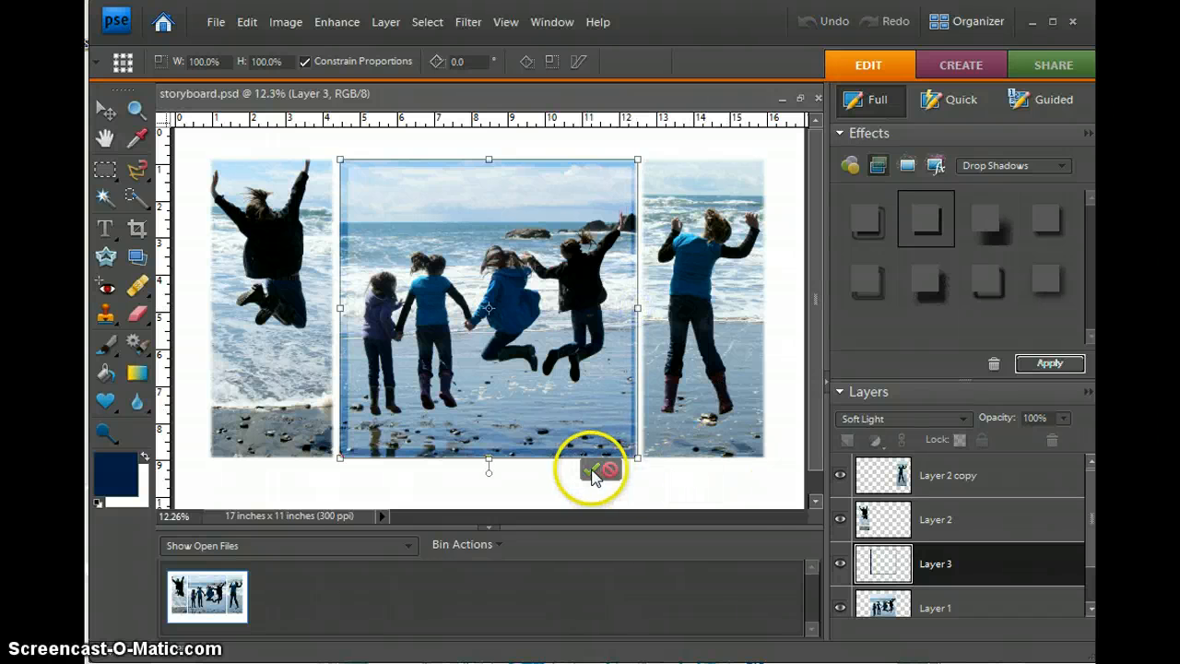
pyautogui.scroll(2, 650, 392)
pyautogui.scroll(1, 650, 391)
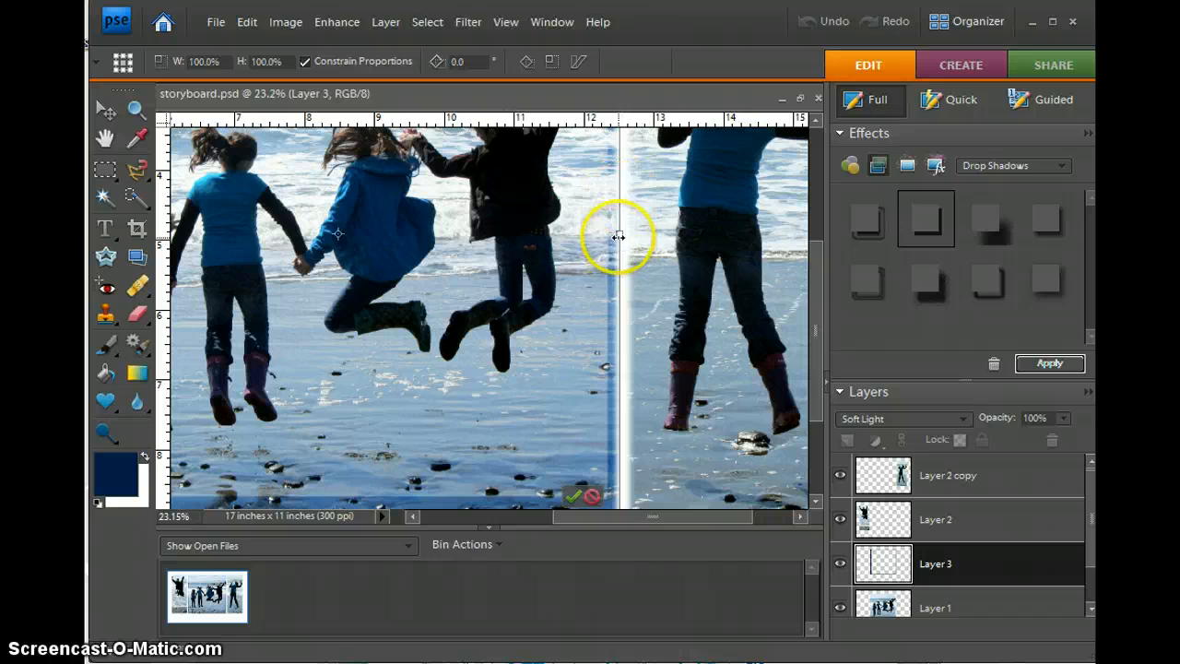
pyautogui.moveTo(617, 232); pyautogui.dragTo(616, 232)
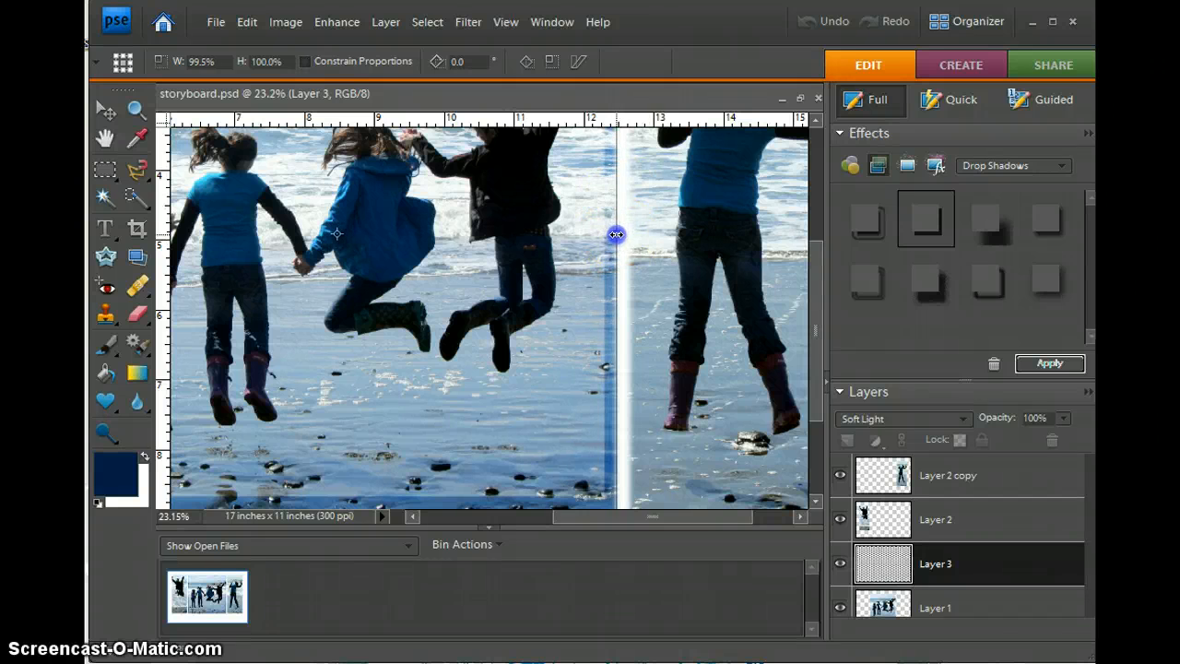
pyautogui.click(569, 493)
pyautogui.scroll(-3, 585, 363)
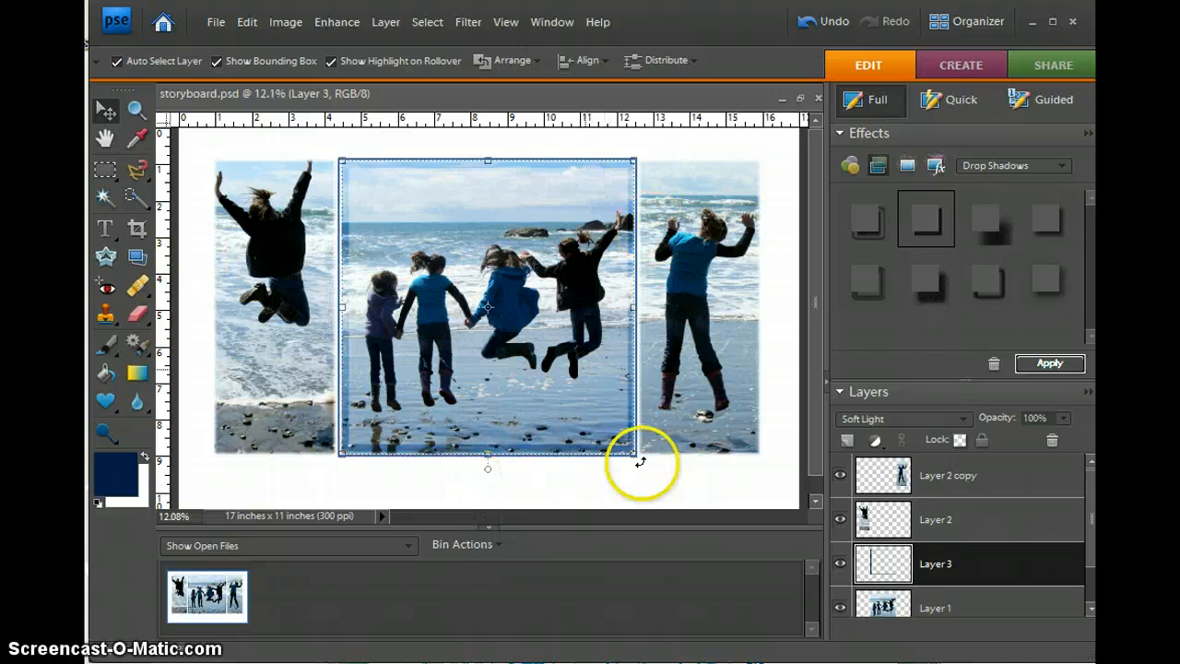
# Try the Hard Light and Vivid Light blend modes on the border layer.
pyautogui.click(871, 419)
pyautogui.click(868, 261)
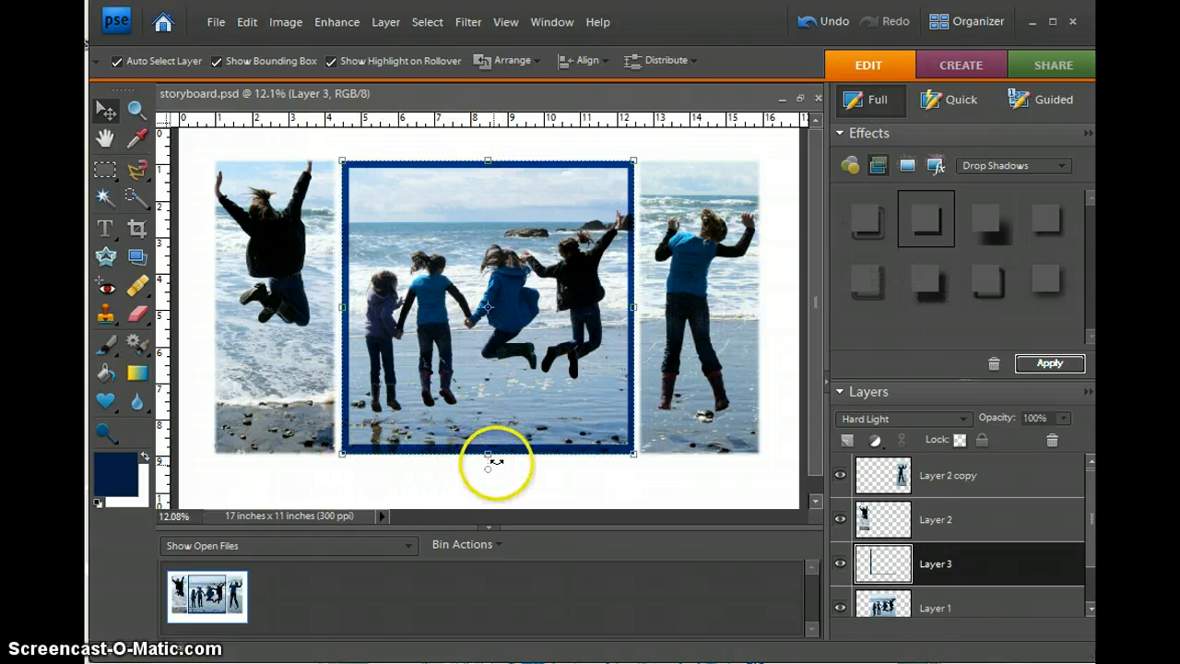
pyautogui.click(955, 423)
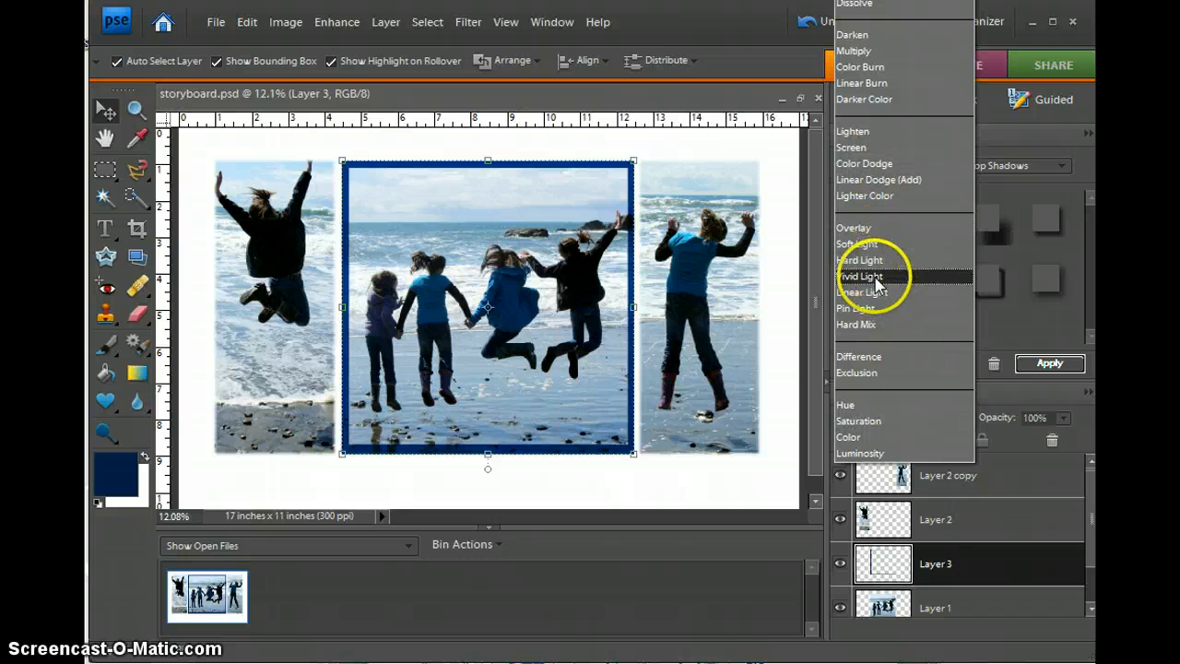
pyautogui.click(876, 276)
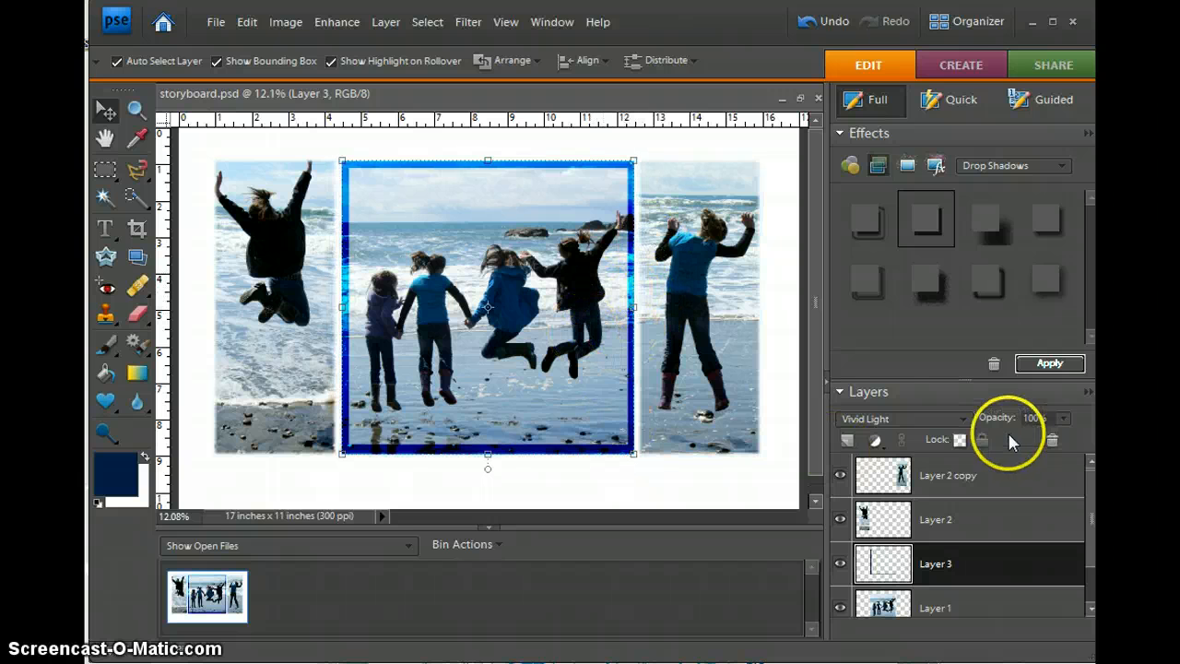
# Set the border layer's blend mode back to Normal.
pyautogui.click(867, 418)
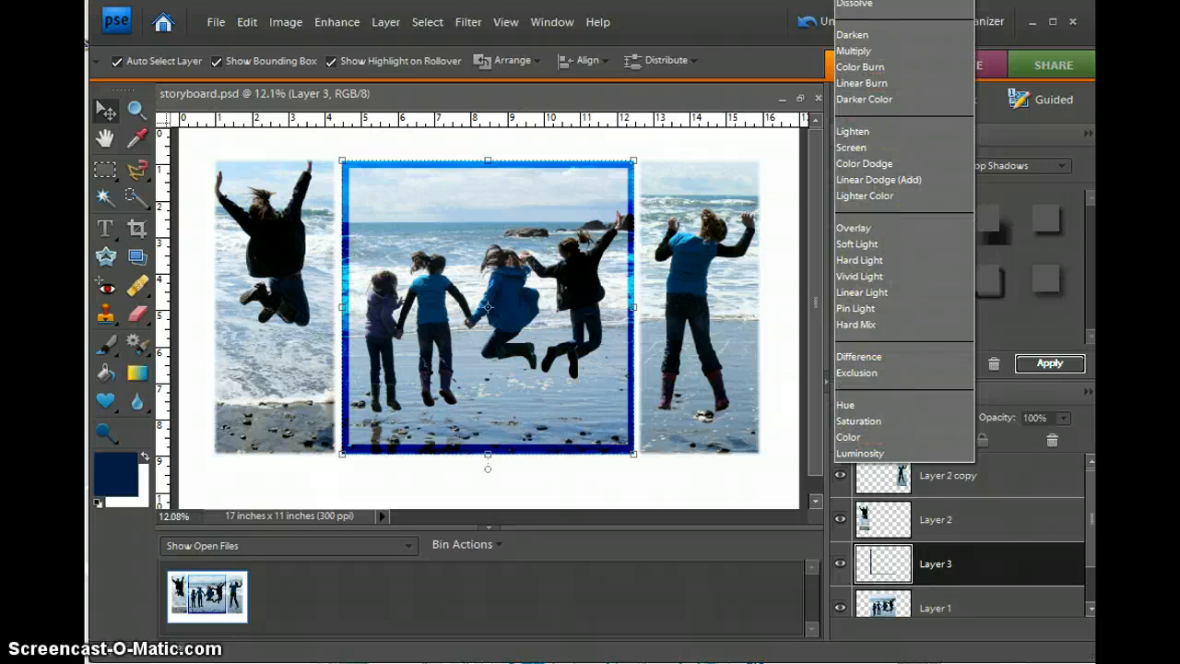
pyautogui.click(856, 0)
pyautogui.click(910, 472)
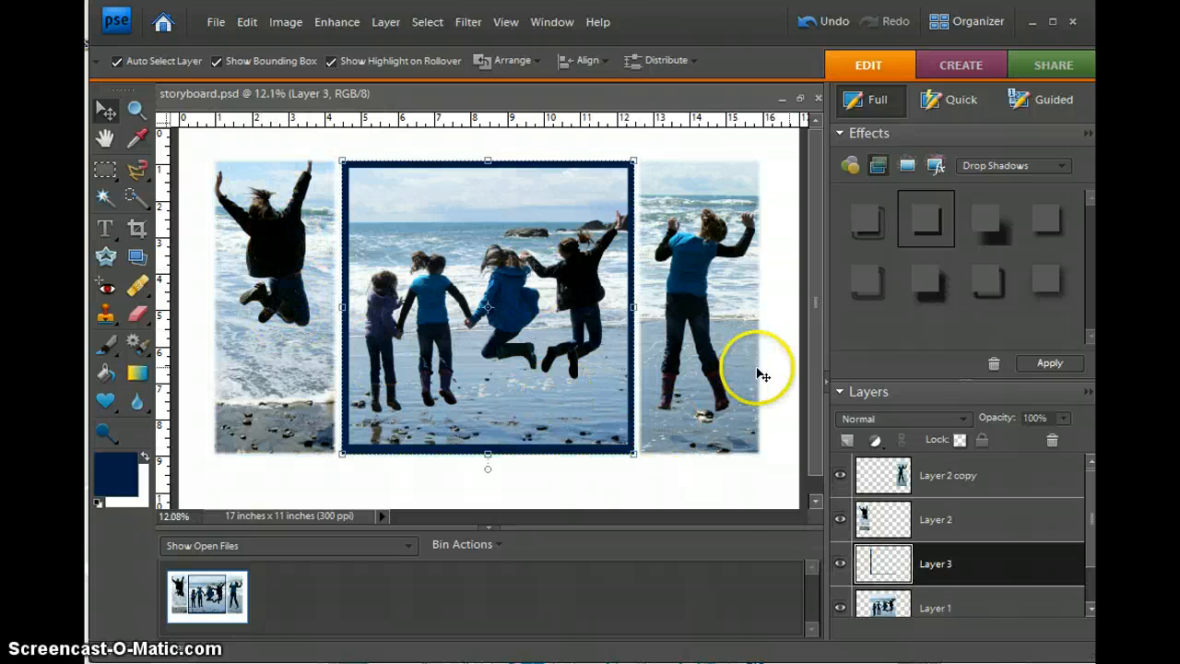
# Duplicate the border layer, Layer 3, keeping the suggested name.
pyautogui.rightClick(892, 564)
pyautogui.click(947, 277)
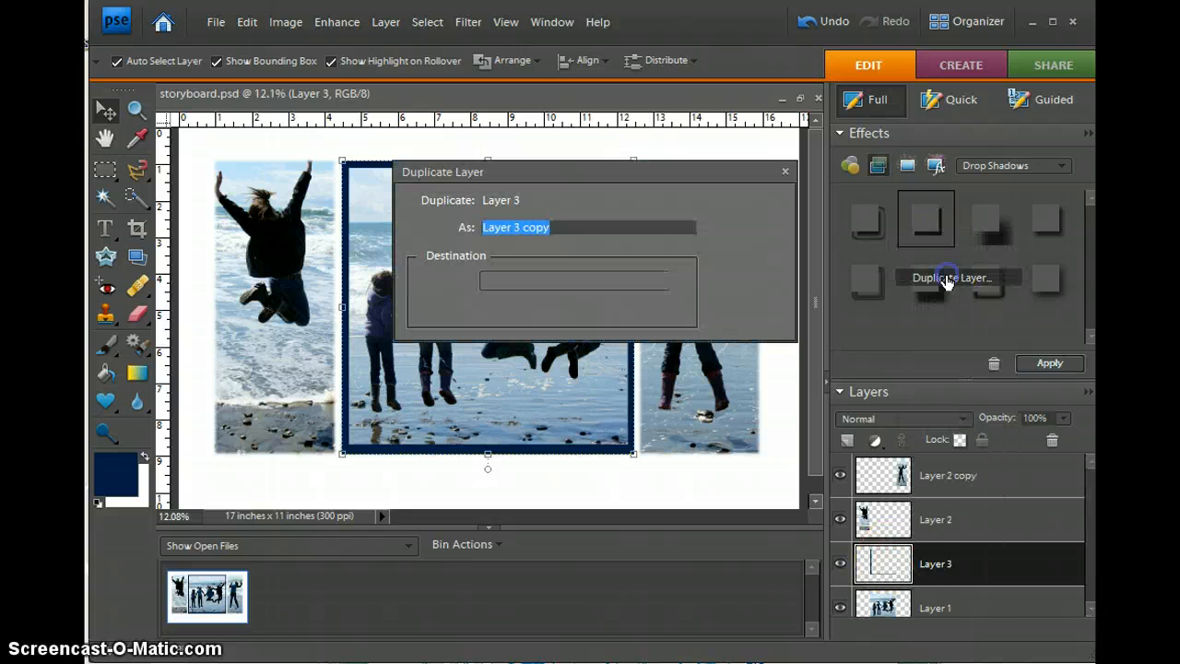
pyautogui.click(748, 203)
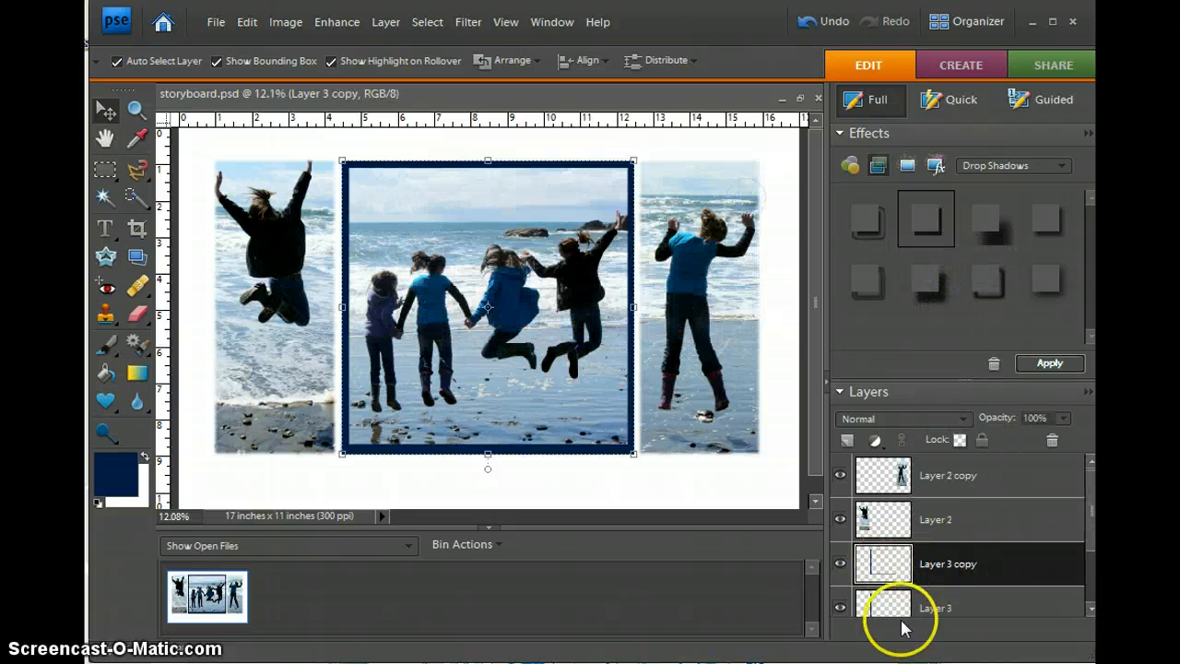
# Move the border copy over to the left photo and place its layer above Layer 2.
pyautogui.moveTo(346, 322); pyautogui.dragTo(208, 332)
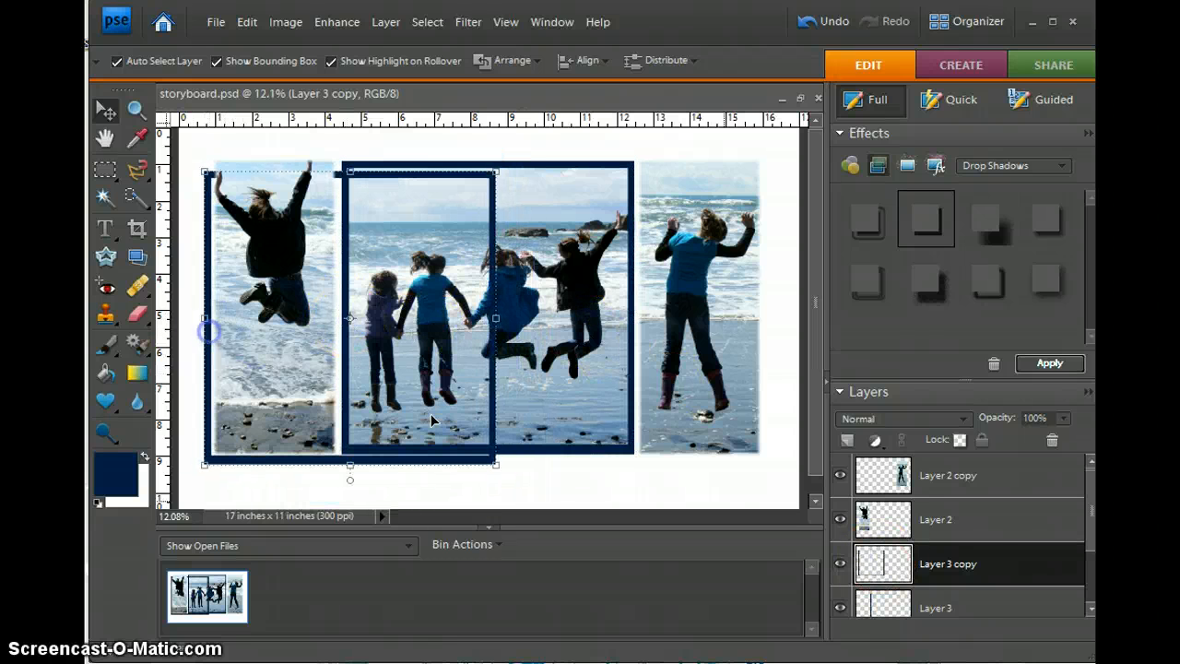
pyautogui.moveTo(964, 568); pyautogui.dragTo(966, 519)
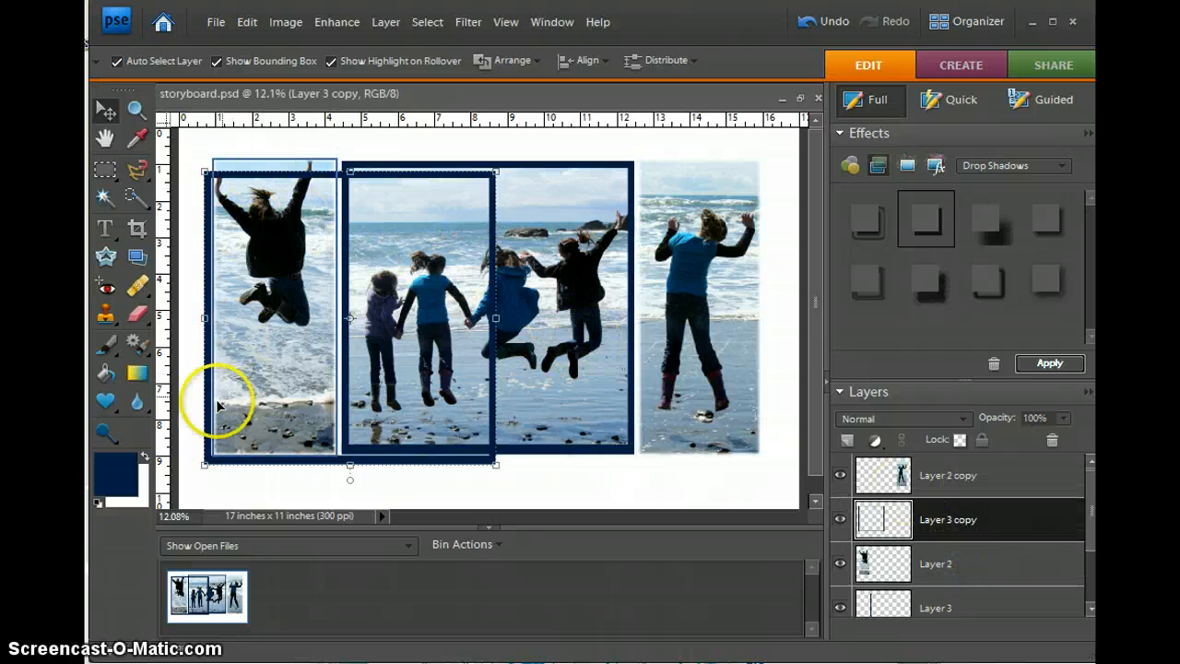
# Resize the border copy around the left photo to 43.2% width and 101.0% height, and commit the transform.
pyautogui.click(206, 464)
pyautogui.moveTo(208, 464); pyautogui.dragTo(213, 457)
pyautogui.moveTo(354, 168); pyautogui.dragTo(357, 160)
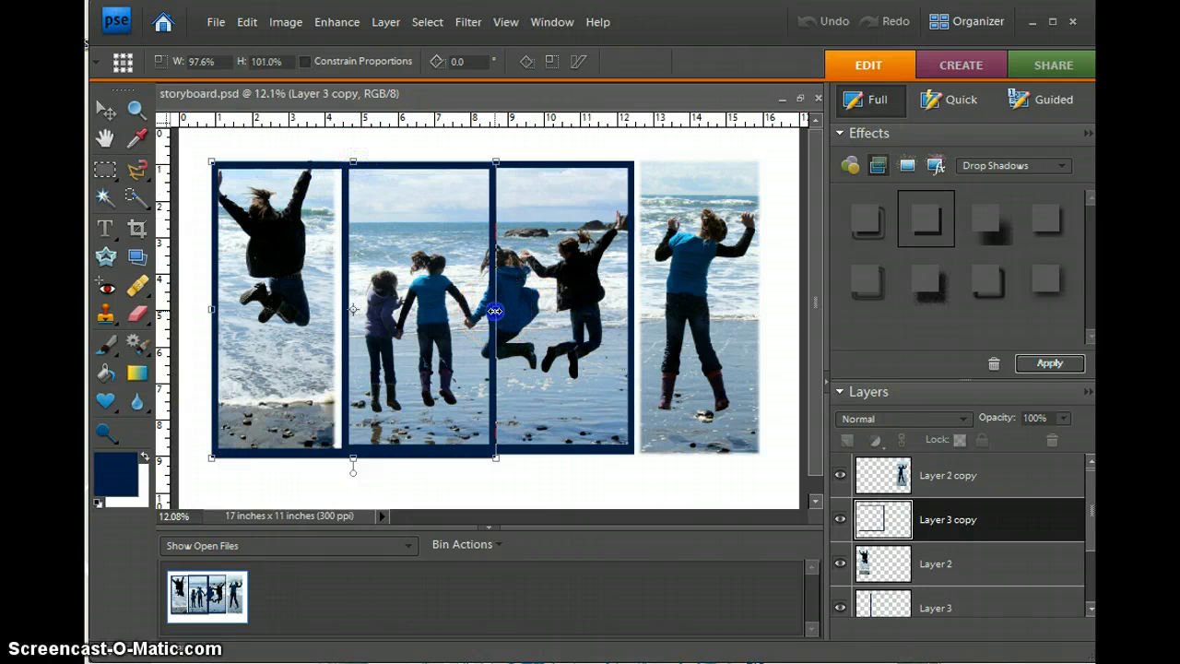
pyautogui.moveTo(496, 310); pyautogui.dragTo(334, 315)
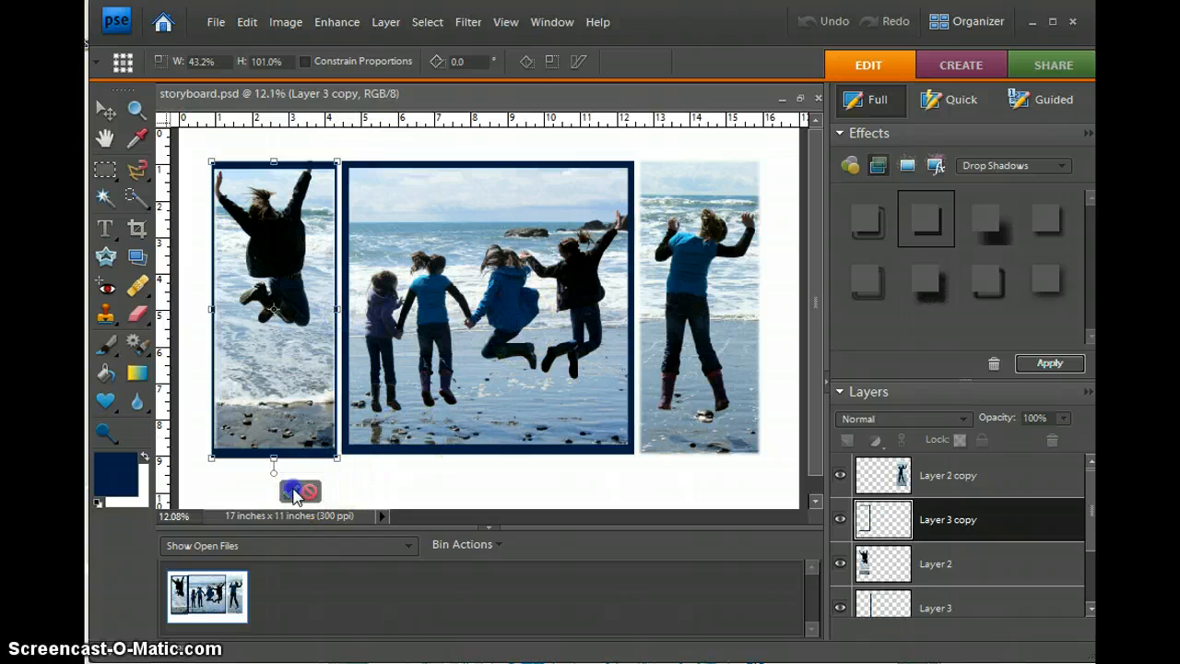
pyautogui.click(292, 492)
pyautogui.scroll(3, 342, 388)
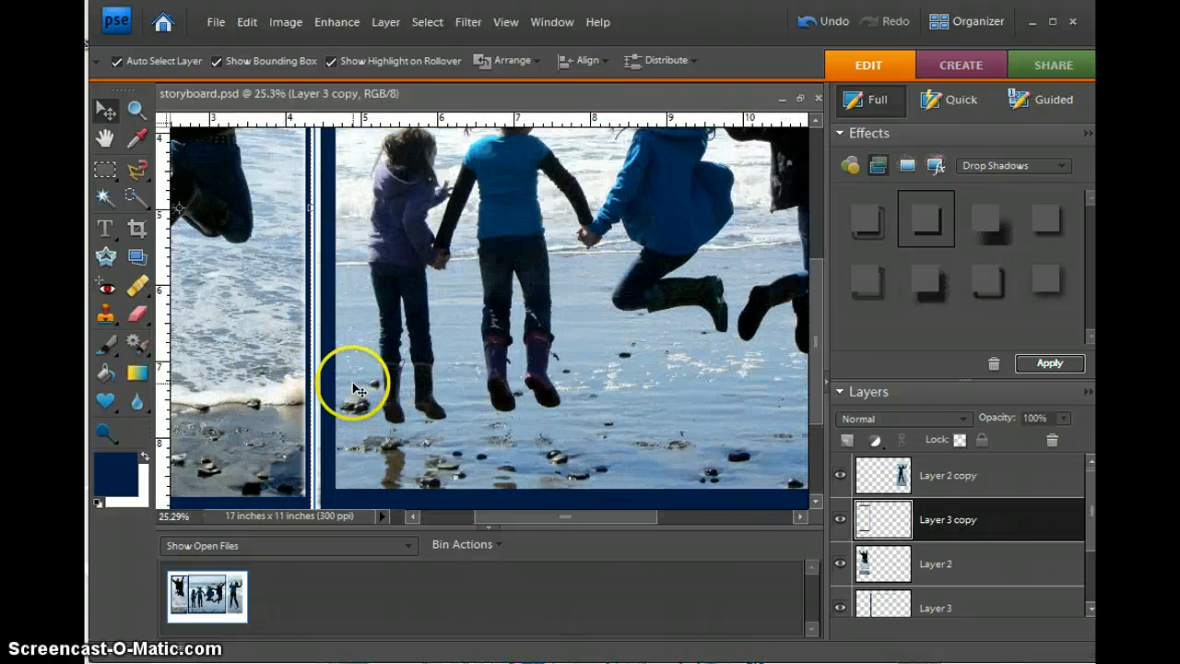
pyautogui.scroll(-4, 352, 382)
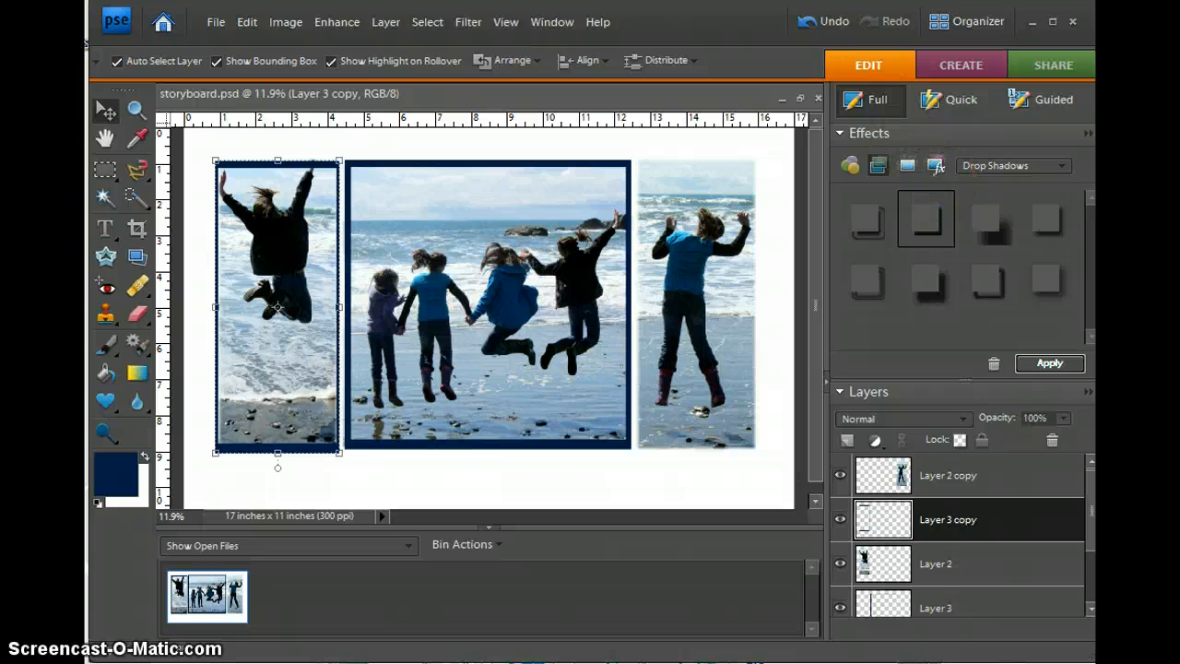
# Undo the border copy's resizing, layer reordering and move.
pyautogui.click(832, 20)
pyautogui.click(833, 22)
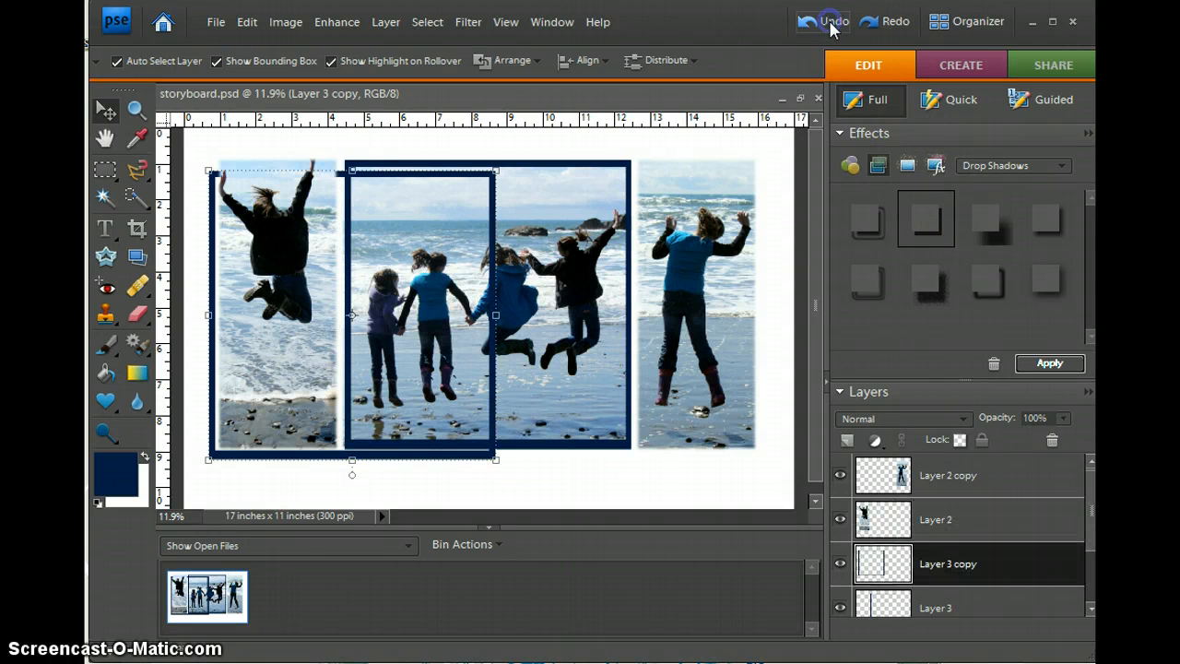
pyautogui.click(832, 22)
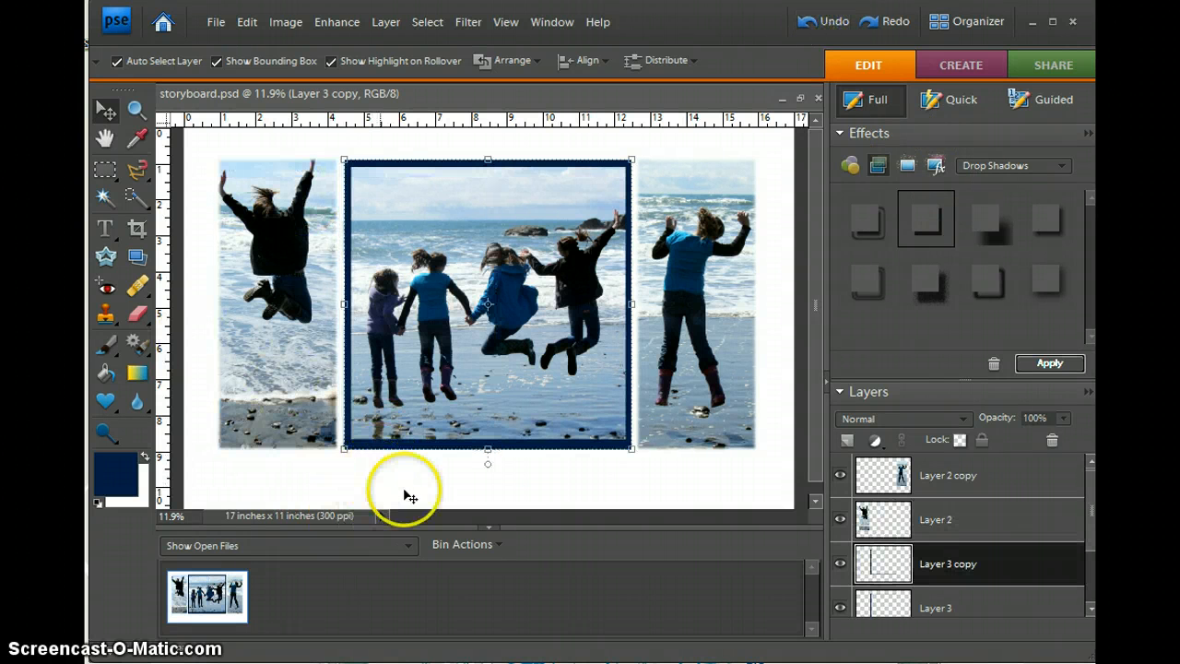
# Try enlarging the border copy, Layer 3 copy, toward the left photo to 116.0% width and height, and commit the transform.
pyautogui.click(493, 487)
pyautogui.scroll(1, 957, 549)
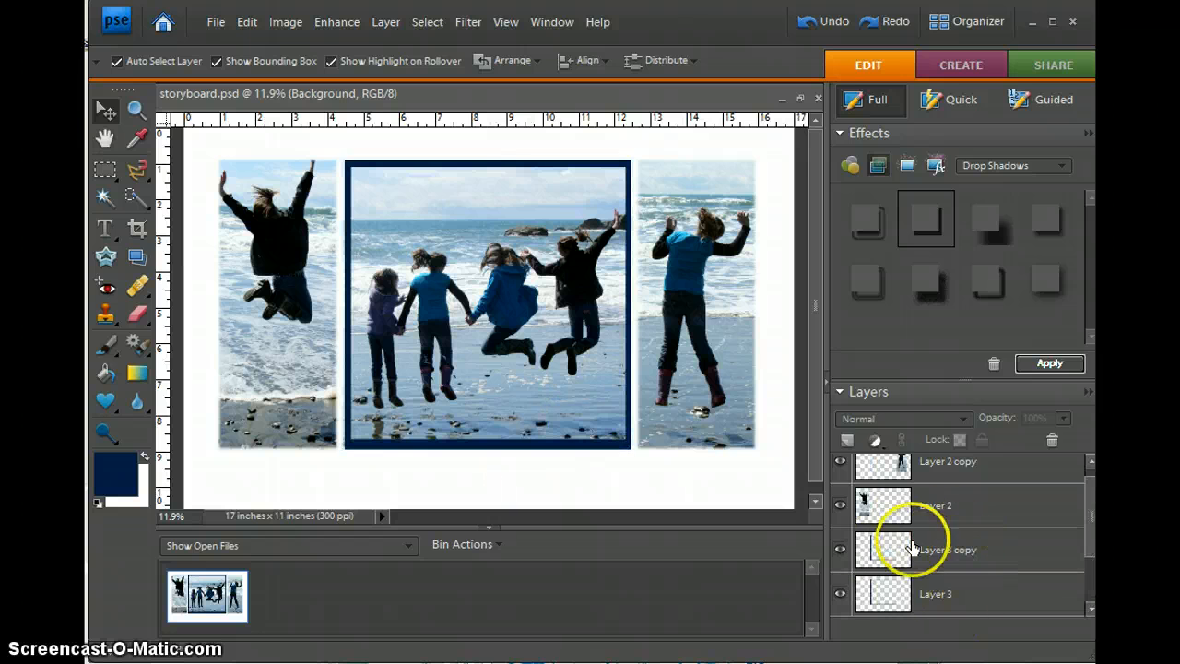
pyautogui.click(917, 550)
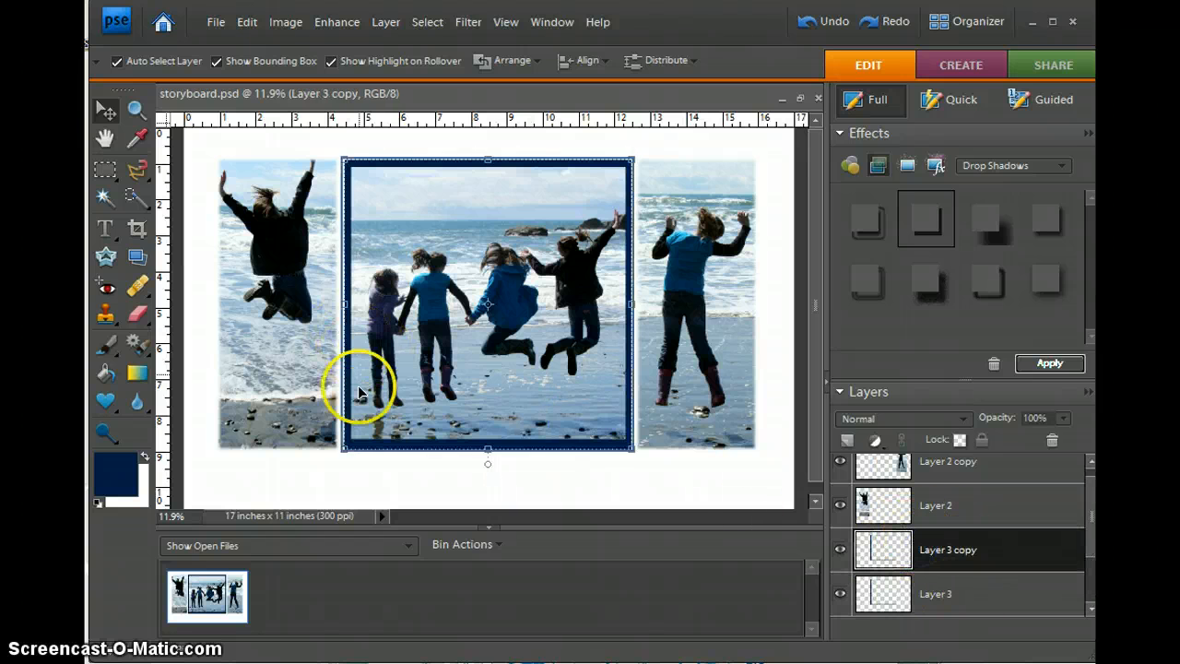
pyautogui.moveTo(344, 448)
pyautogui.mouseDown()
pyautogui.moveTo(298, 495)
pyautogui.moveTo(335, 449)
pyautogui.mouseUp()
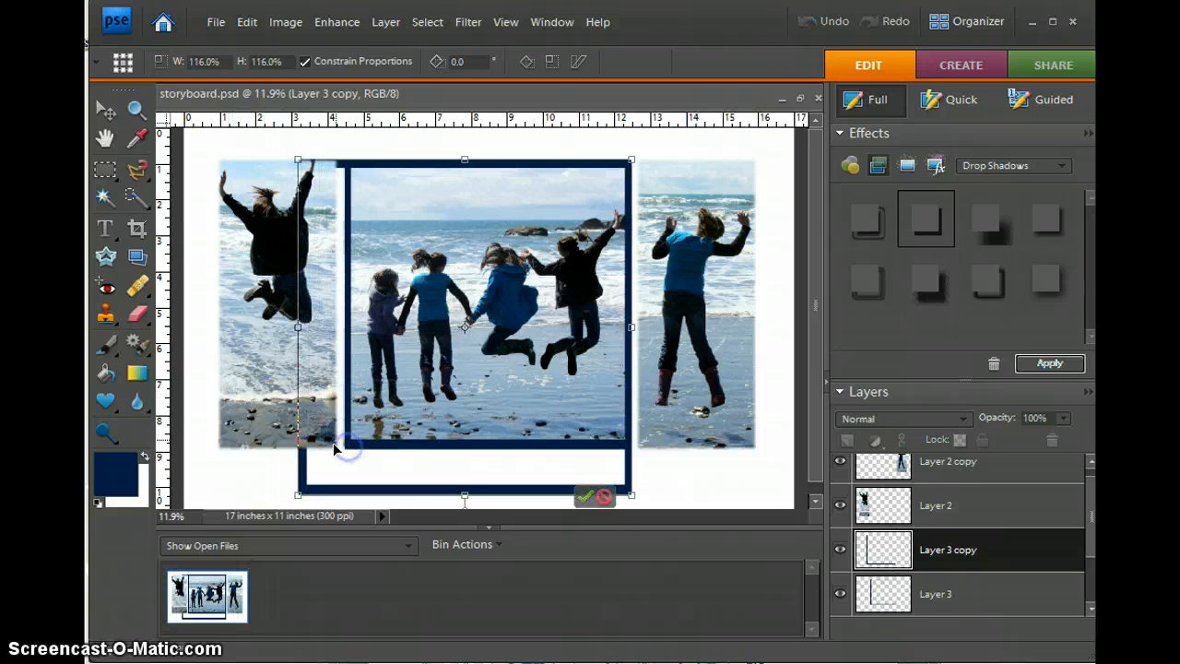
pyautogui.click(585, 500)
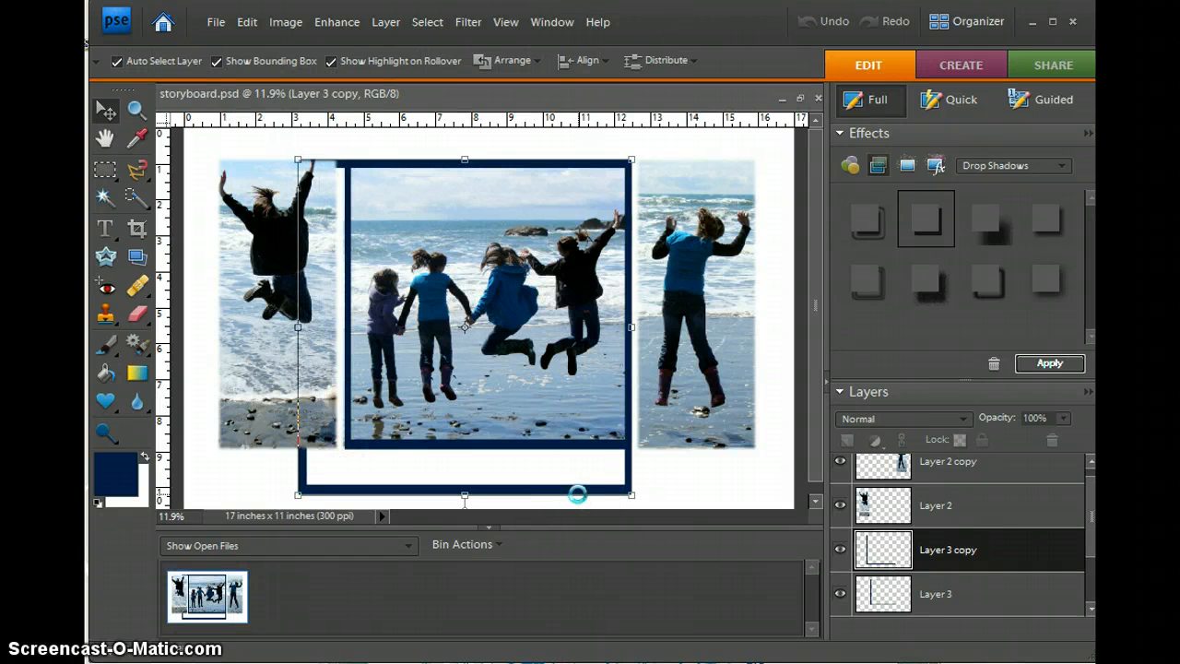
# Delete the enlarged border copy, Layer 3 copy.
pyautogui.click(599, 497)
pyautogui.moveTo(904, 550); pyautogui.dragTo(1059, 443)
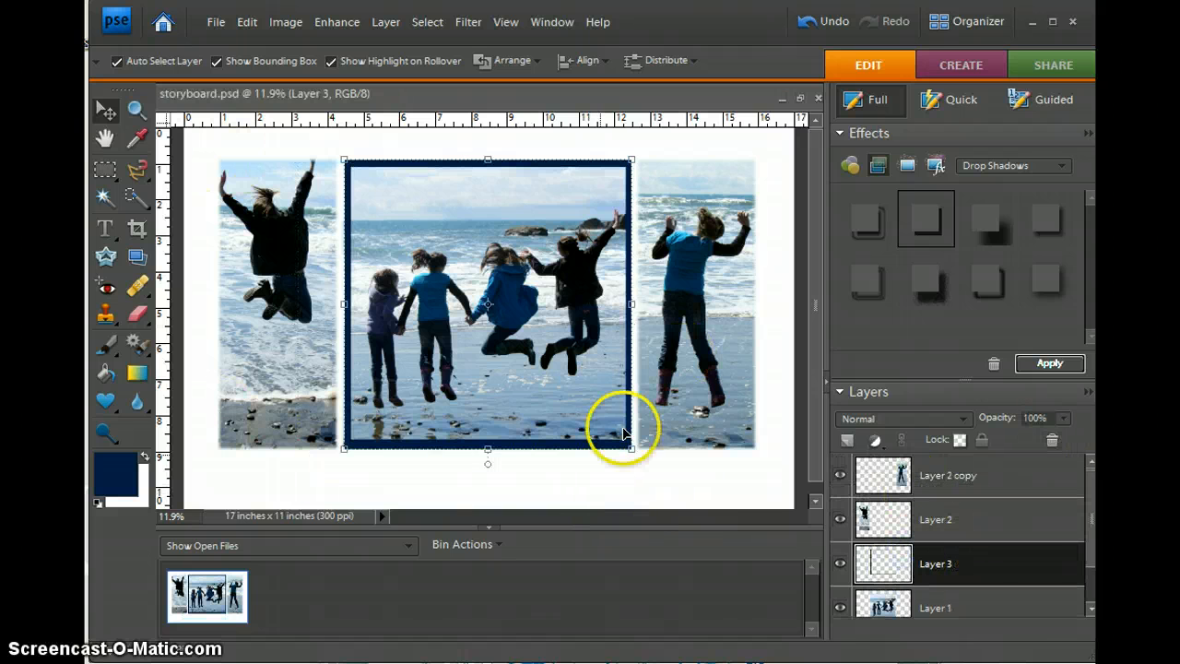
# Duplicate the border layer, Layer 3, with the suggested name and shift the copy diagonally down toward the left photo.
pyautogui.rightClick(931, 562)
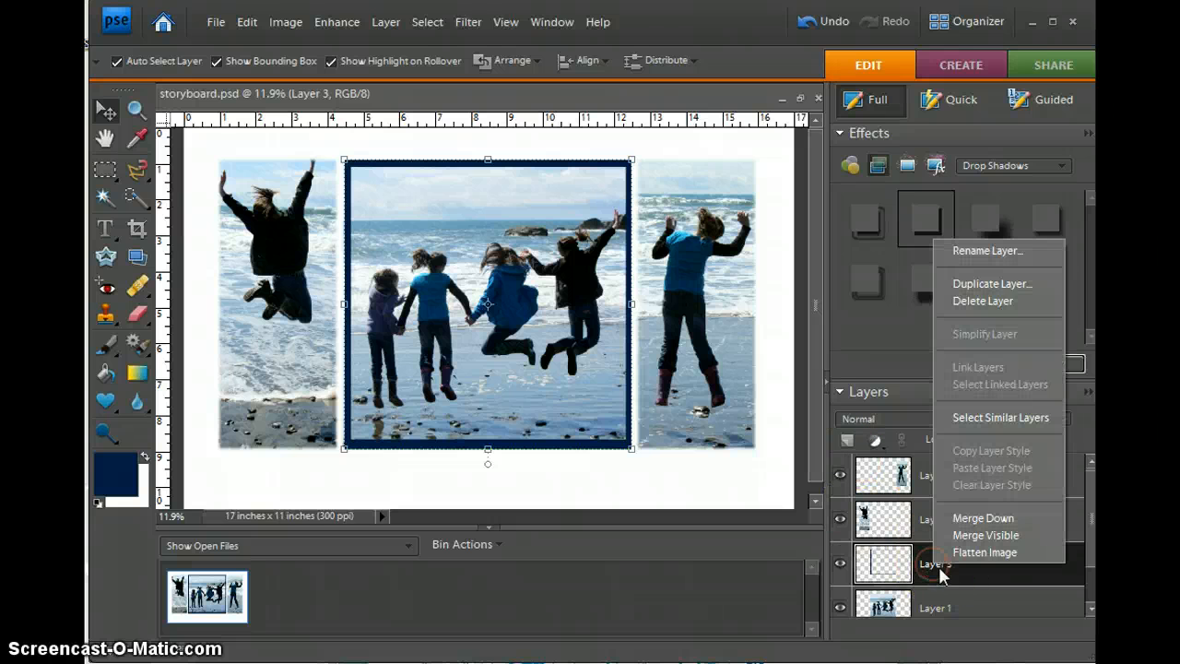
pyautogui.click(992, 285)
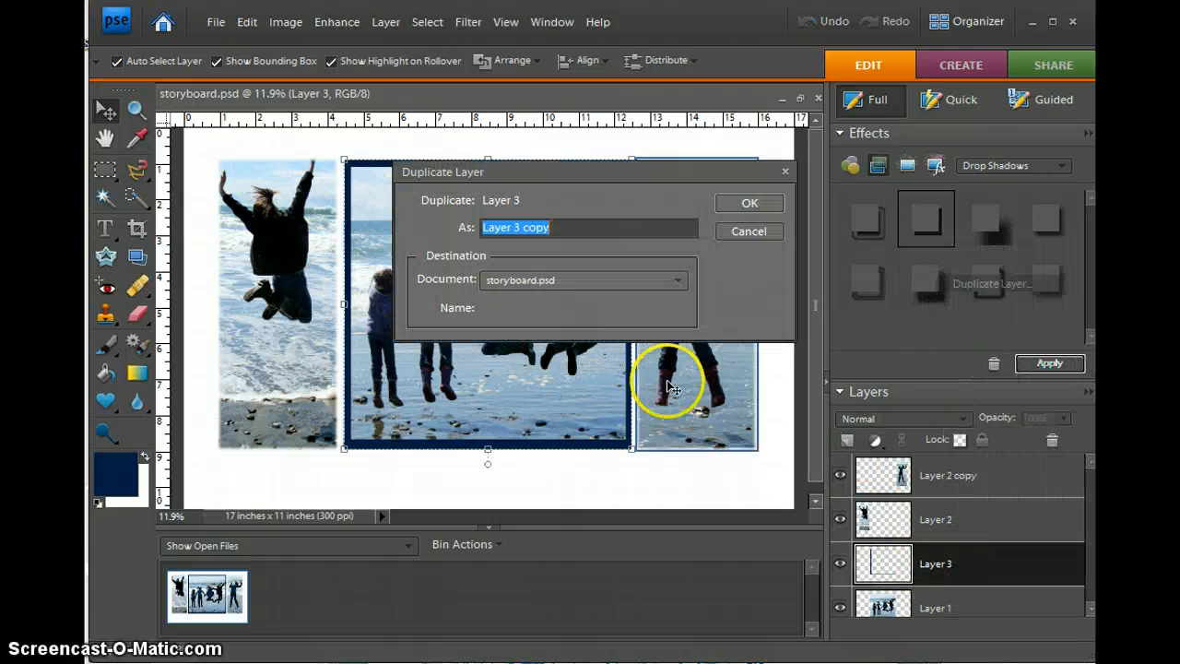
pyautogui.click(748, 202)
pyautogui.moveTo(624, 440); pyautogui.dragTo(597, 476)
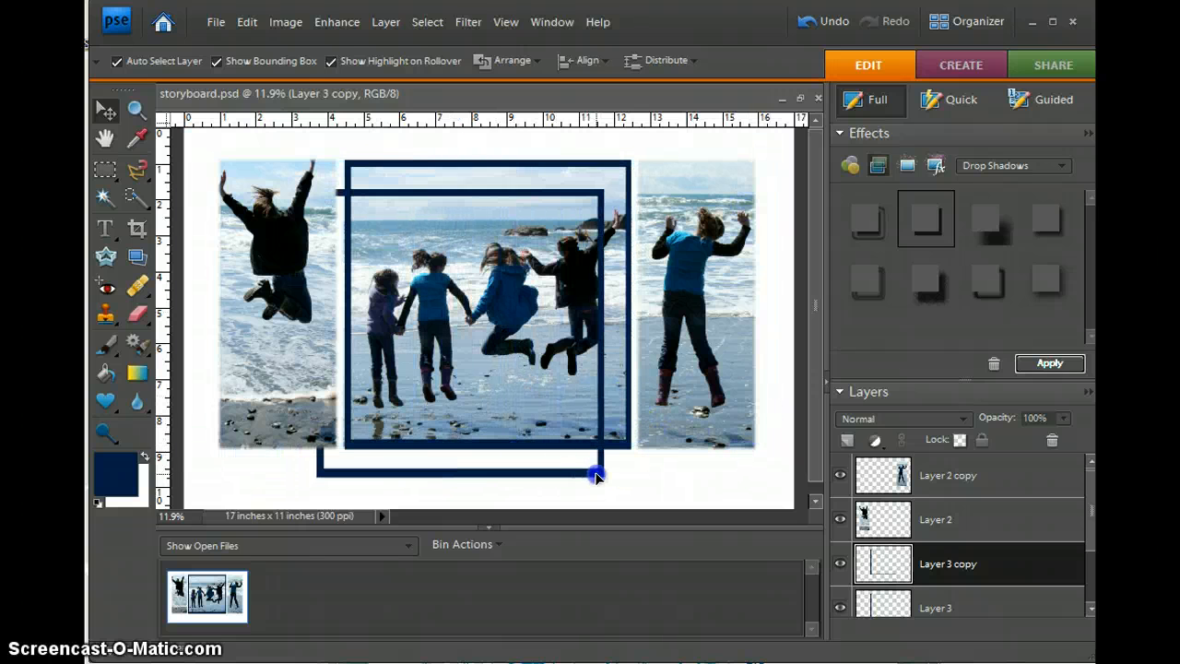
# Undo the border copy's move and delete the Layer 3 copy layer.
pyautogui.click(830, 26)
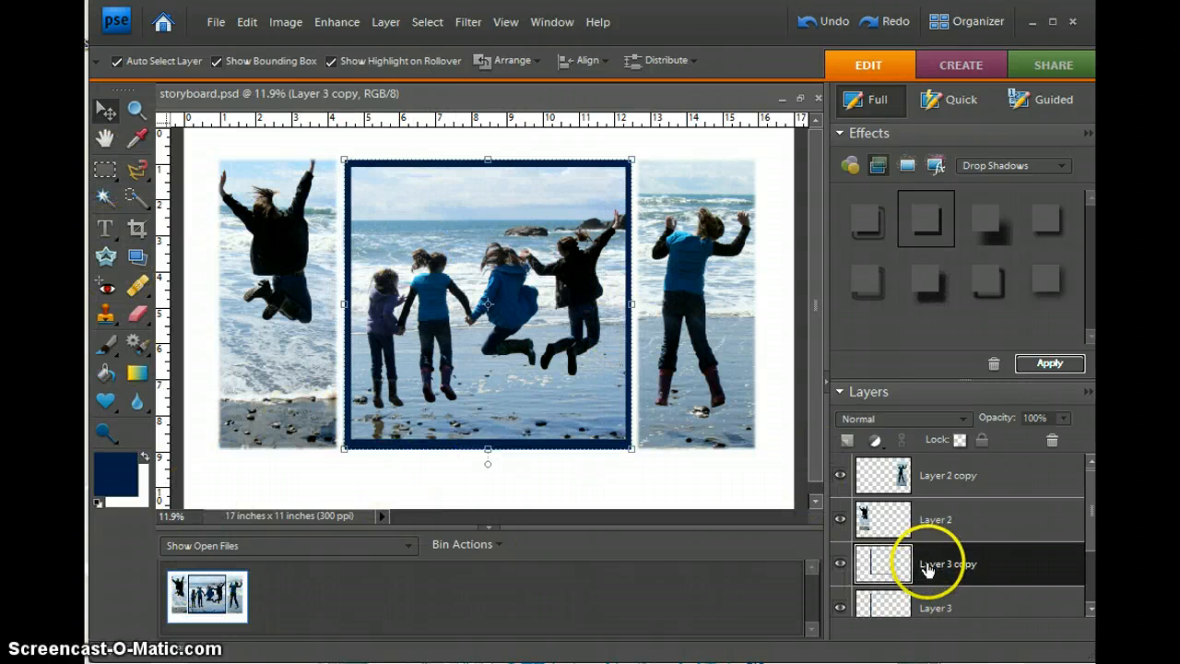
pyautogui.press('Delete')
pyautogui.click(892, 561)
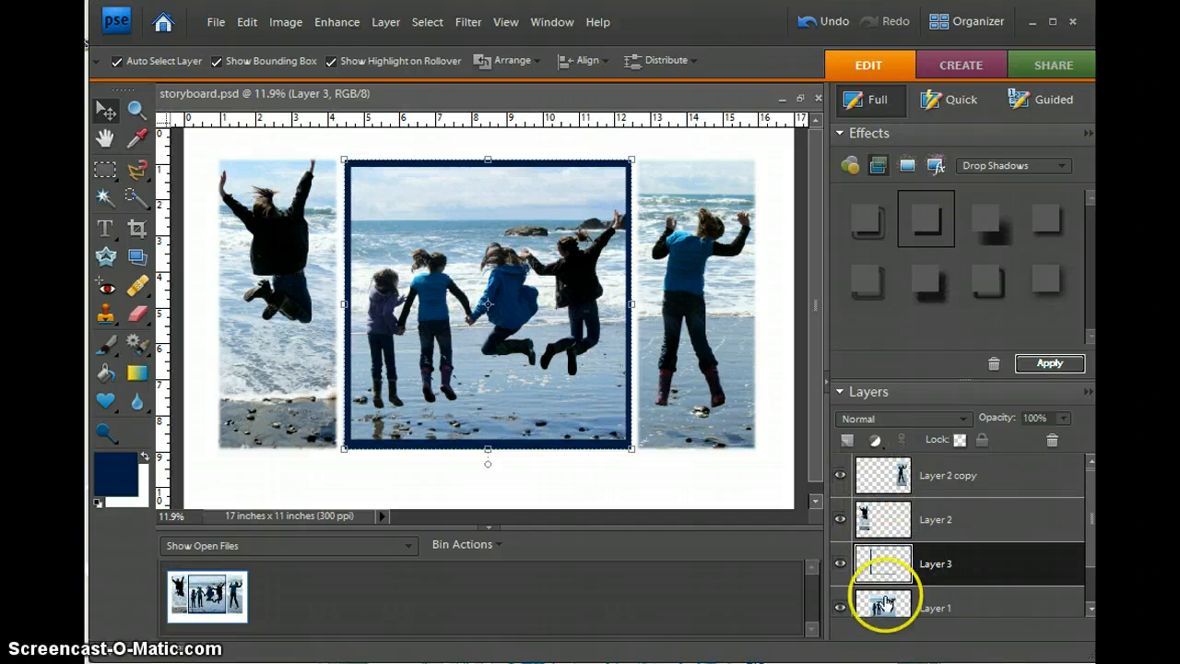
# Add a new layer above Layer 2 and make a rectangular selection around the whole left photo.
pyautogui.click(885, 518)
pyautogui.click(846, 443)
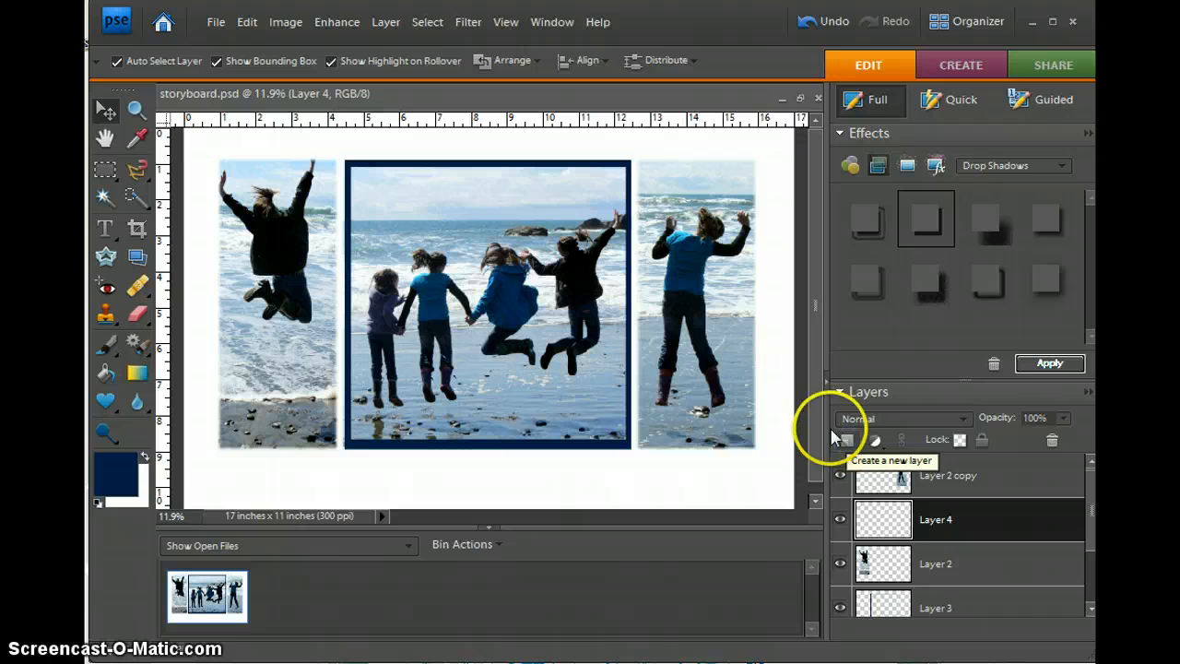
pyautogui.click(104, 172)
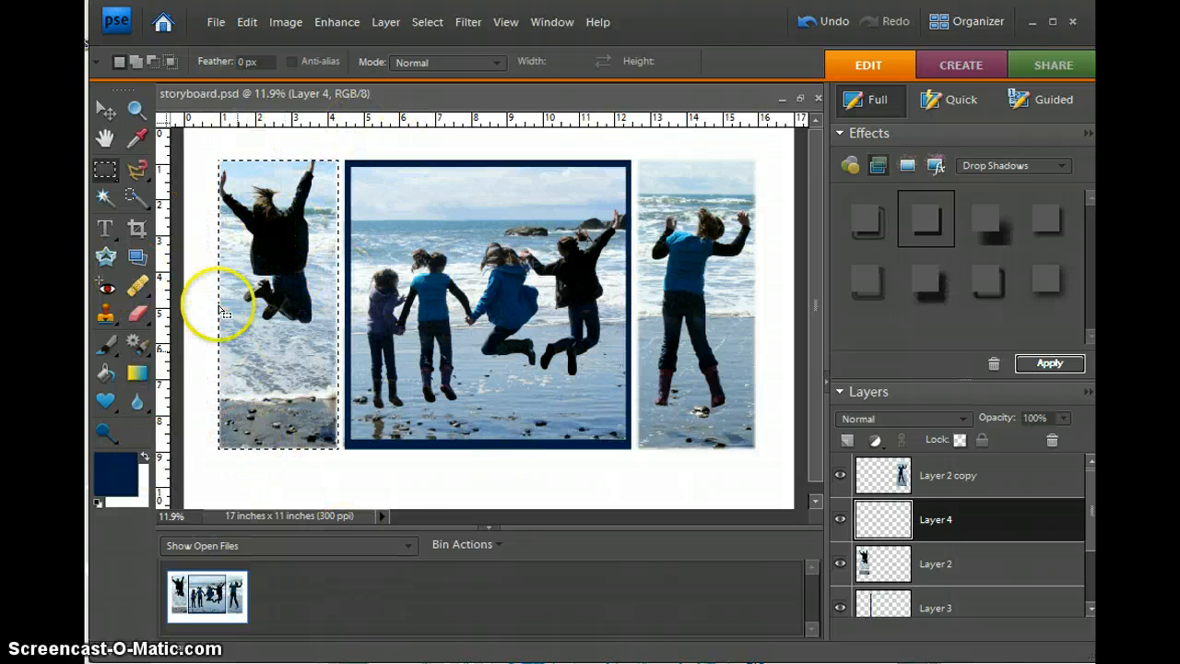
# Sample the purple jacket of the leftmost girl in the middle photo, 262b51, as foreground color and fill the selection on Layer 4 with it.
pyautogui.click(104, 373)
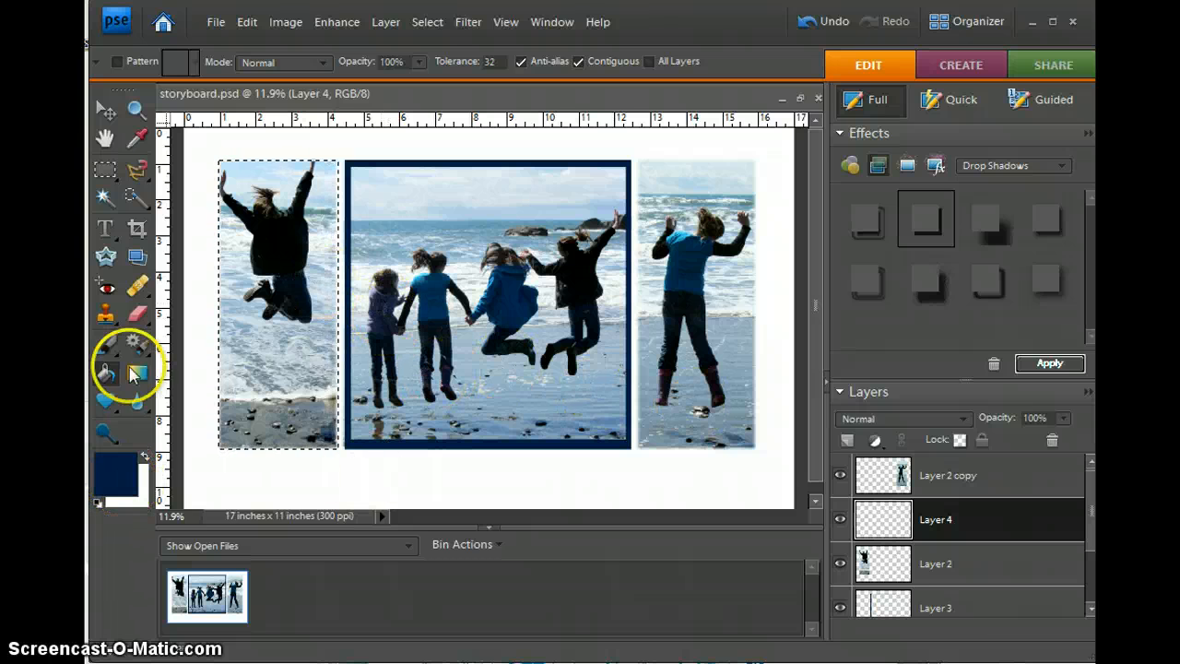
pyautogui.click(116, 473)
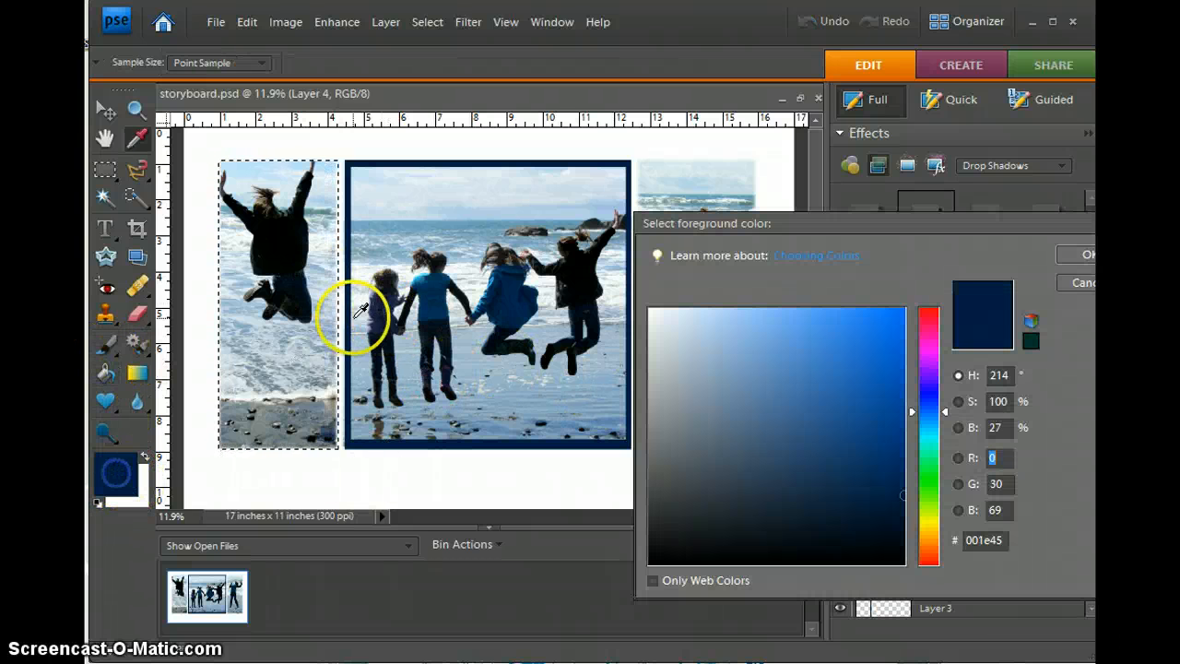
pyautogui.click(398, 293)
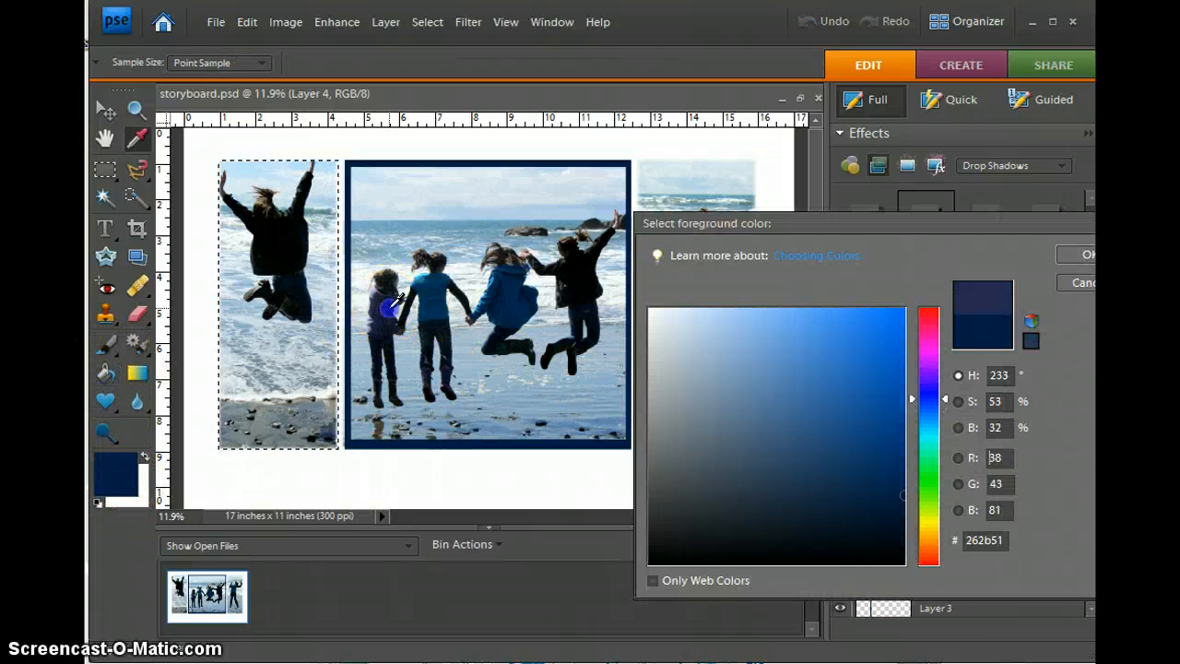
pyautogui.click(1079, 256)
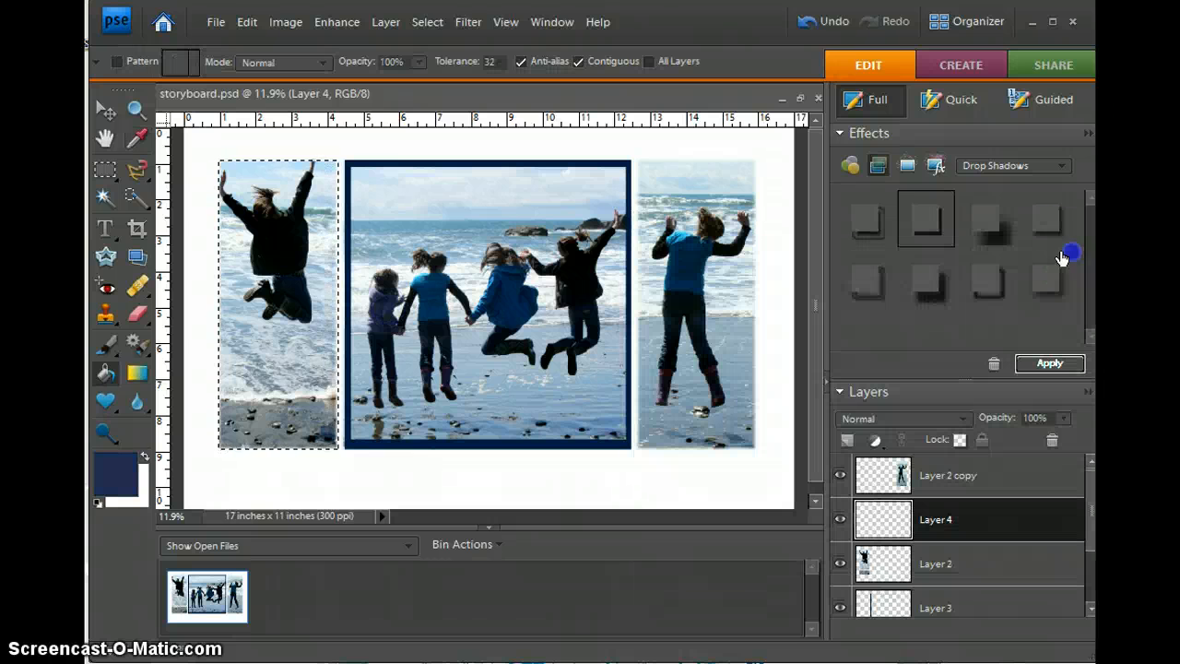
pyautogui.click(280, 287)
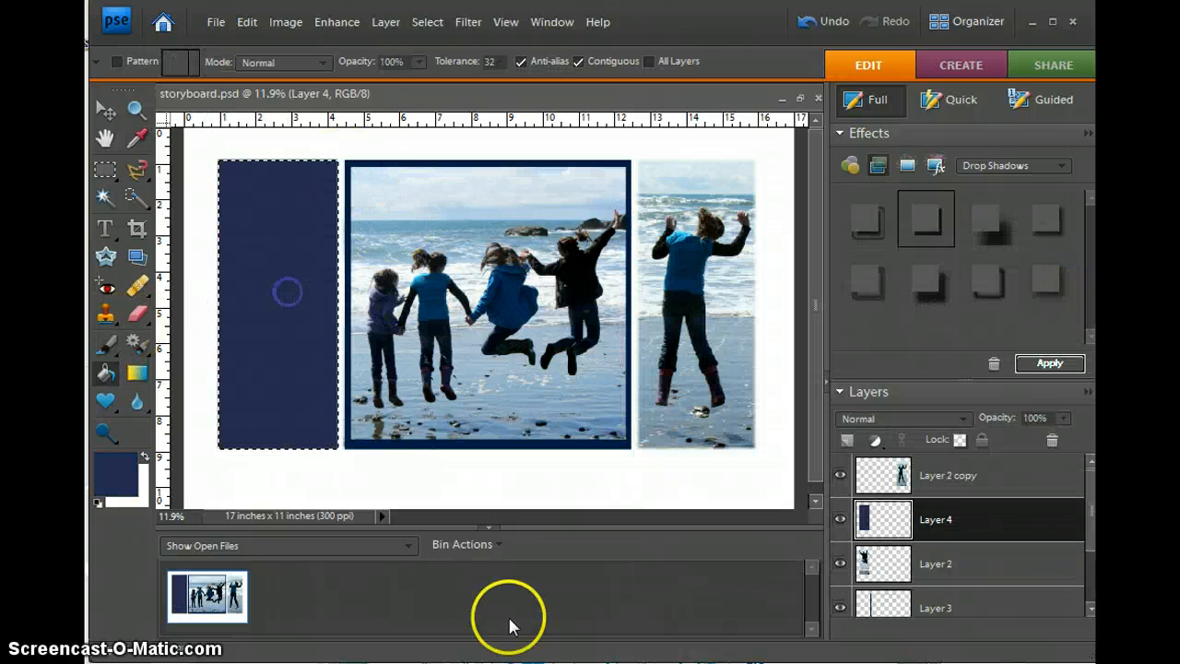
# Select a rectangle slightly inside the filled area on Layer 4 and clear it, leaving a thin border around the left photo.
pyautogui.click(106, 171)
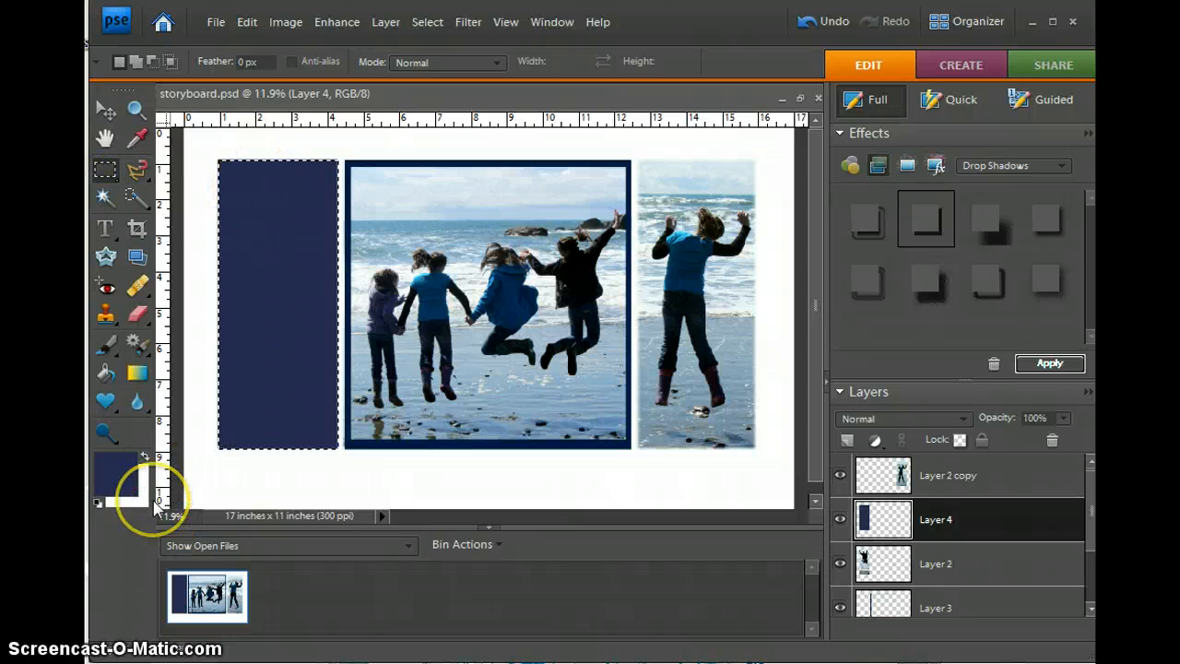
pyautogui.click(304, 472)
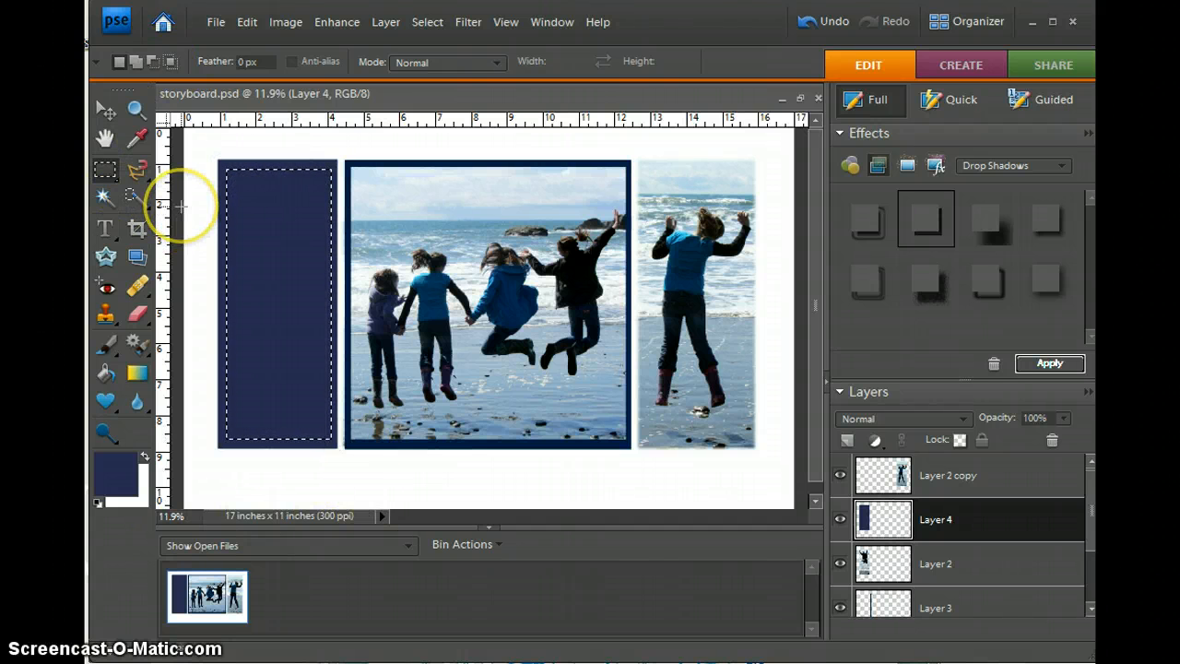
pyautogui.hotkey('ctrl', 'shift', 'v')
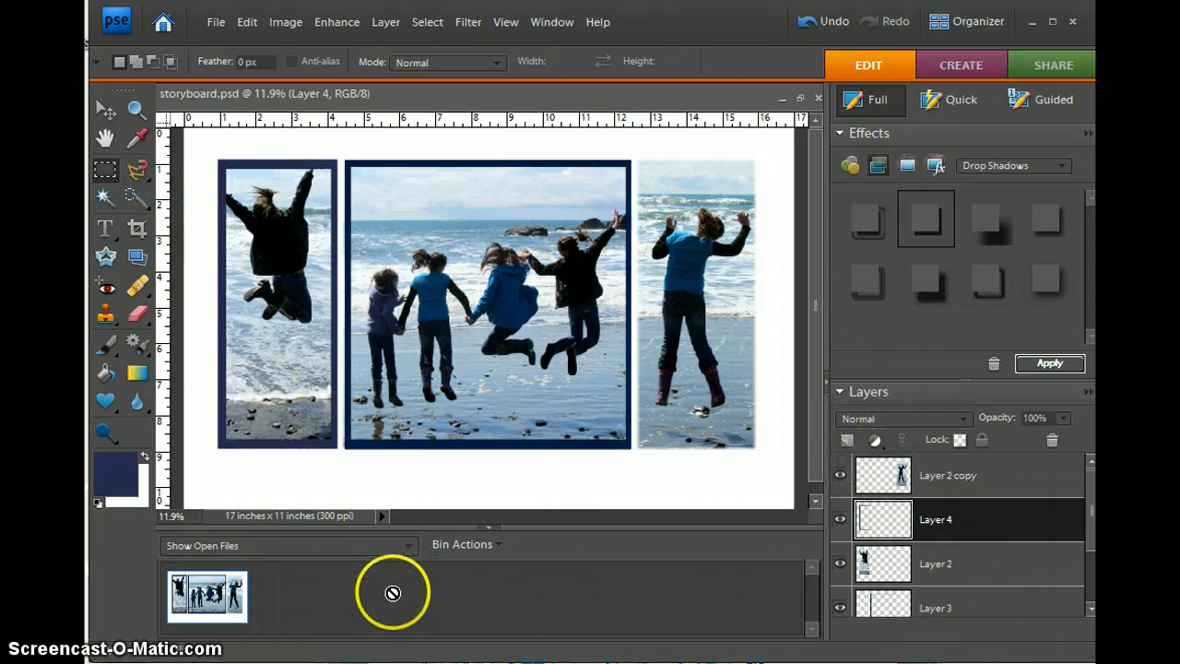
# Set the blending mode of the left photo's border layer, Layer 4, to Soft Light.
pyautogui.click(106, 110)
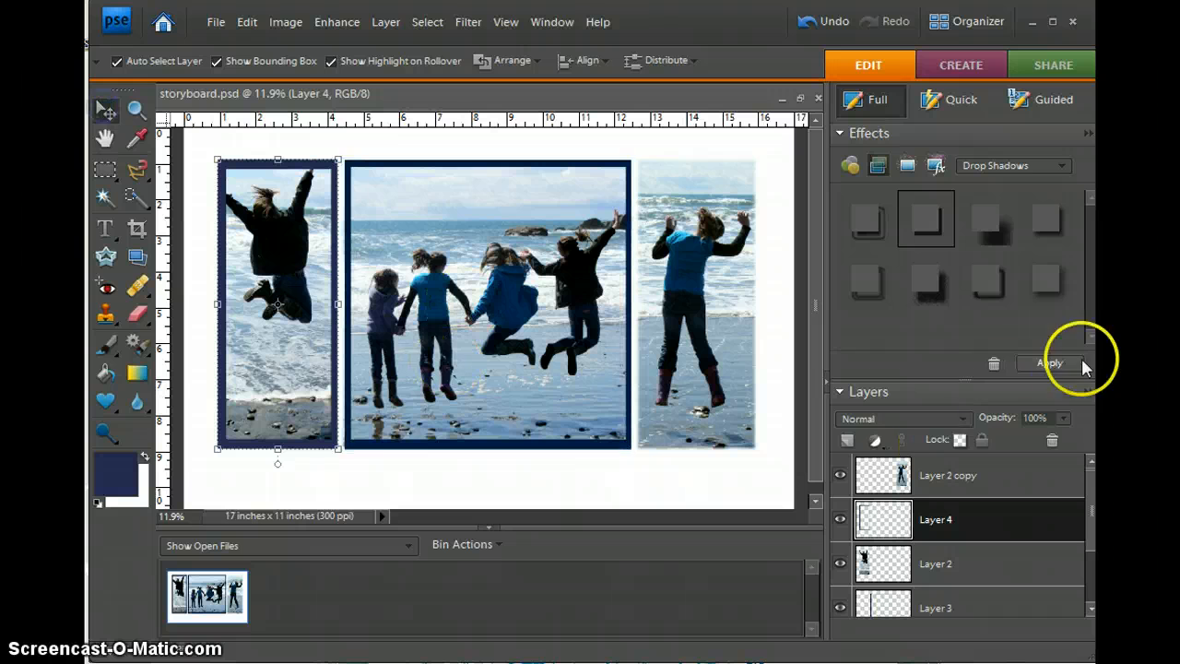
pyautogui.click(880, 418)
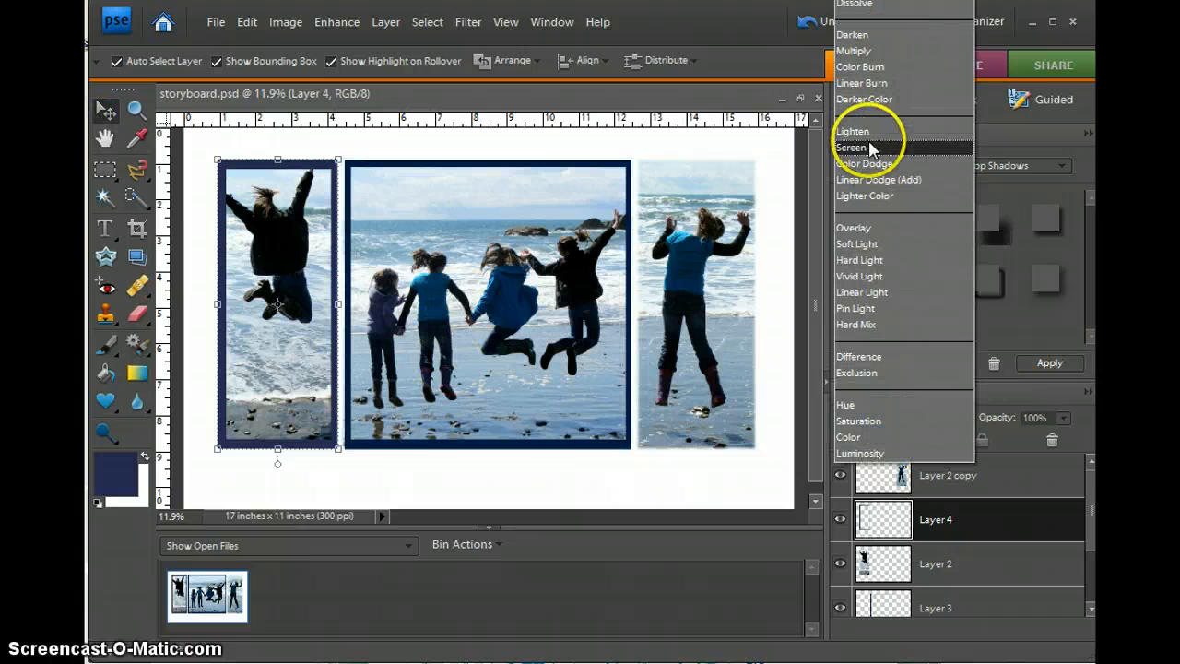
pyautogui.click(857, 243)
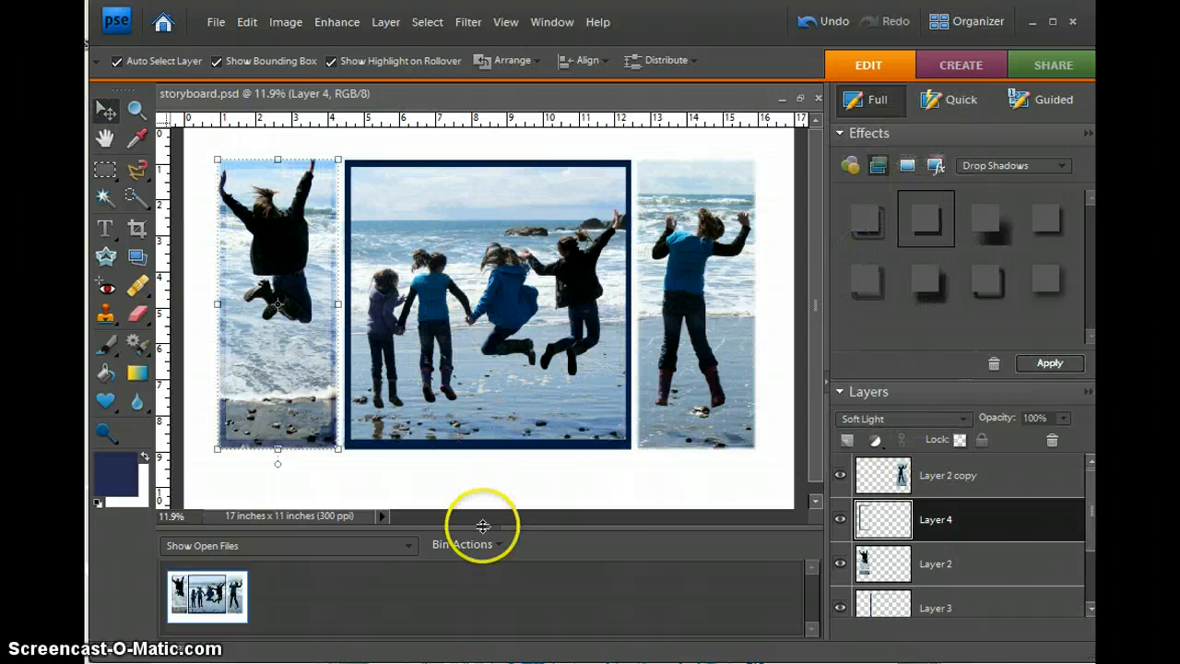
# Duplicate the Soft Light border layer twice, keeping the suggested names Layer 4 copy and Layer 4 copy 2.
pyautogui.rightClick(883, 518)
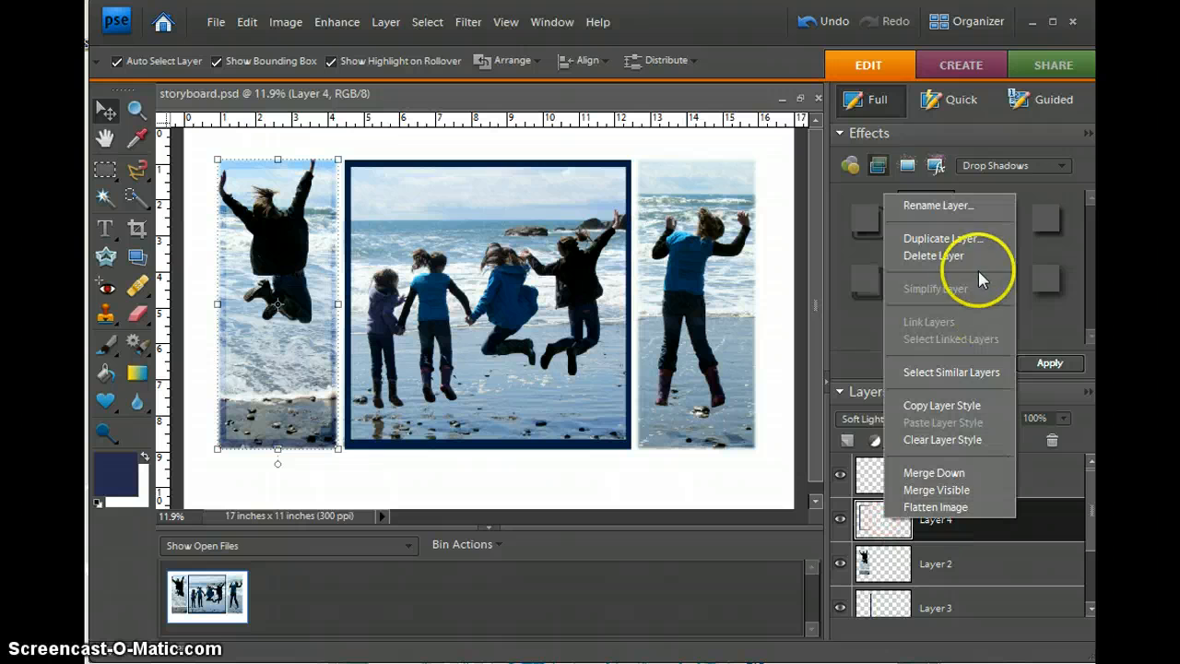
pyautogui.click(959, 238)
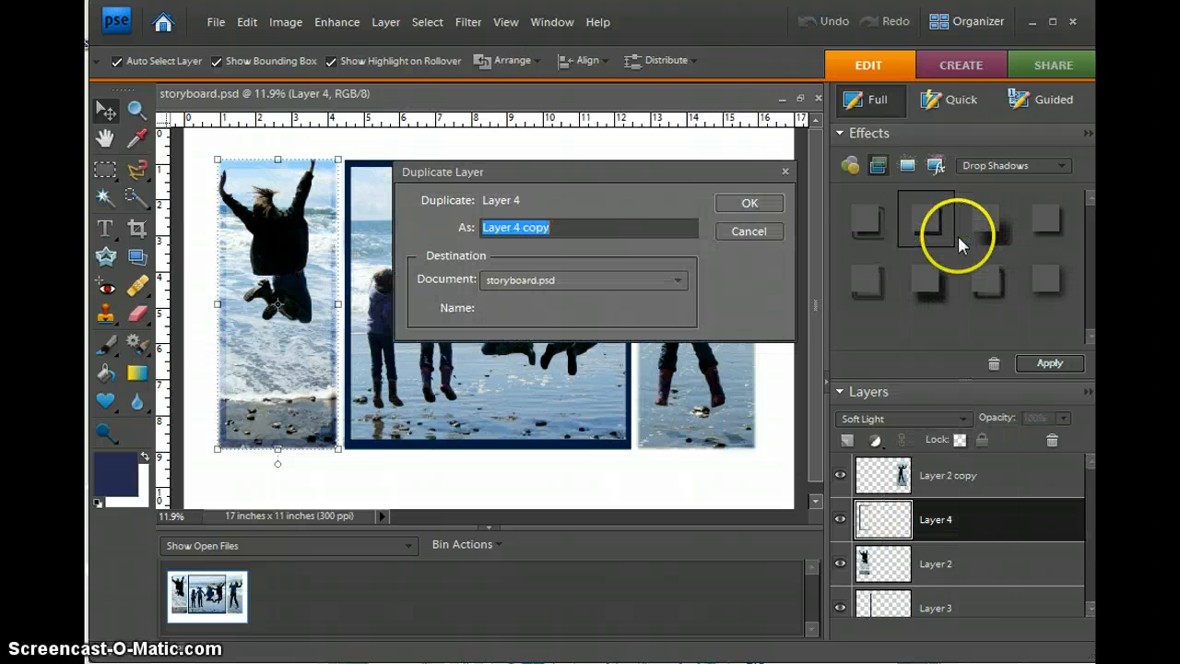
pyautogui.click(745, 203)
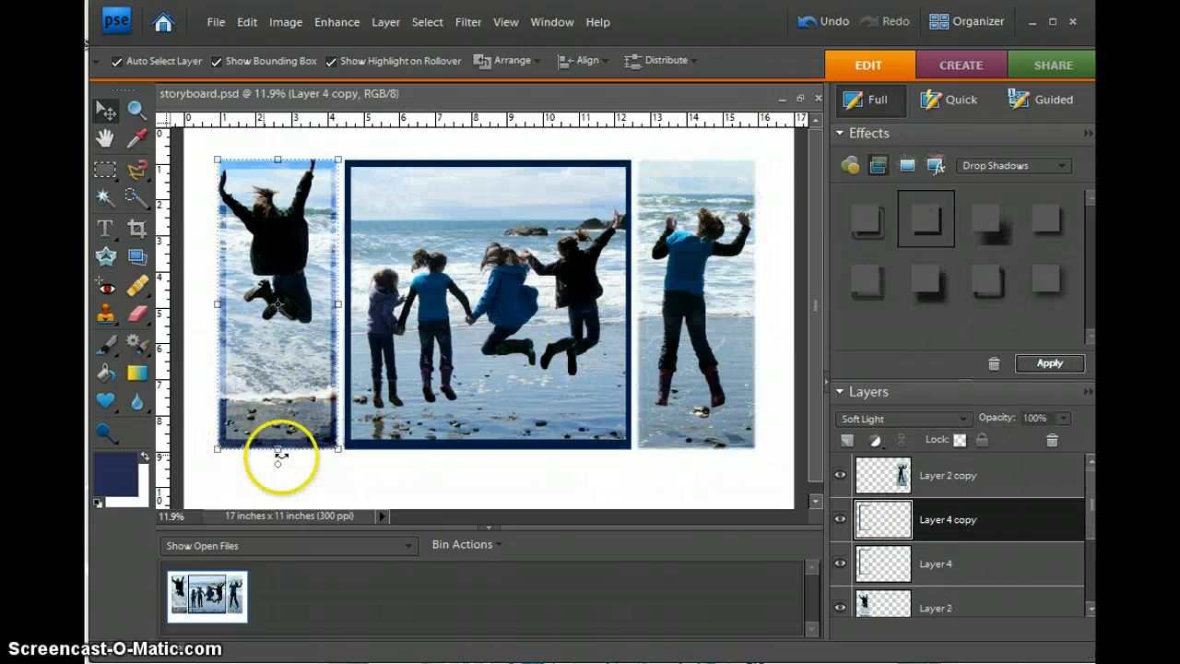
pyautogui.rightClick(880, 522)
pyautogui.click(935, 242)
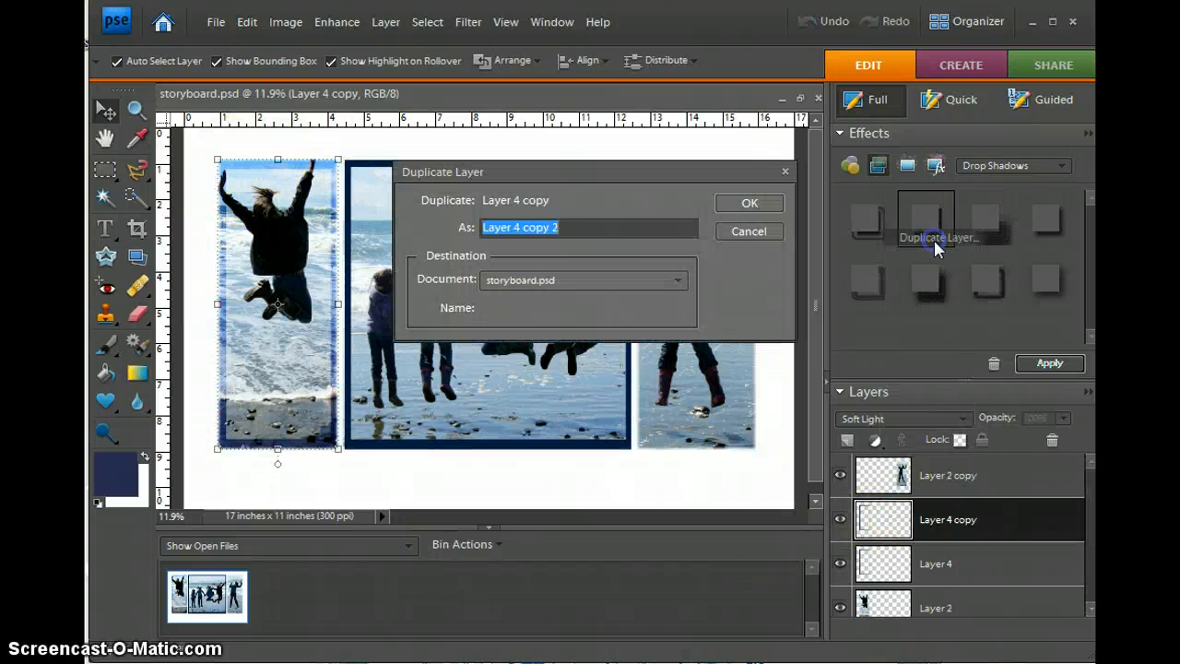
pyautogui.click(748, 205)
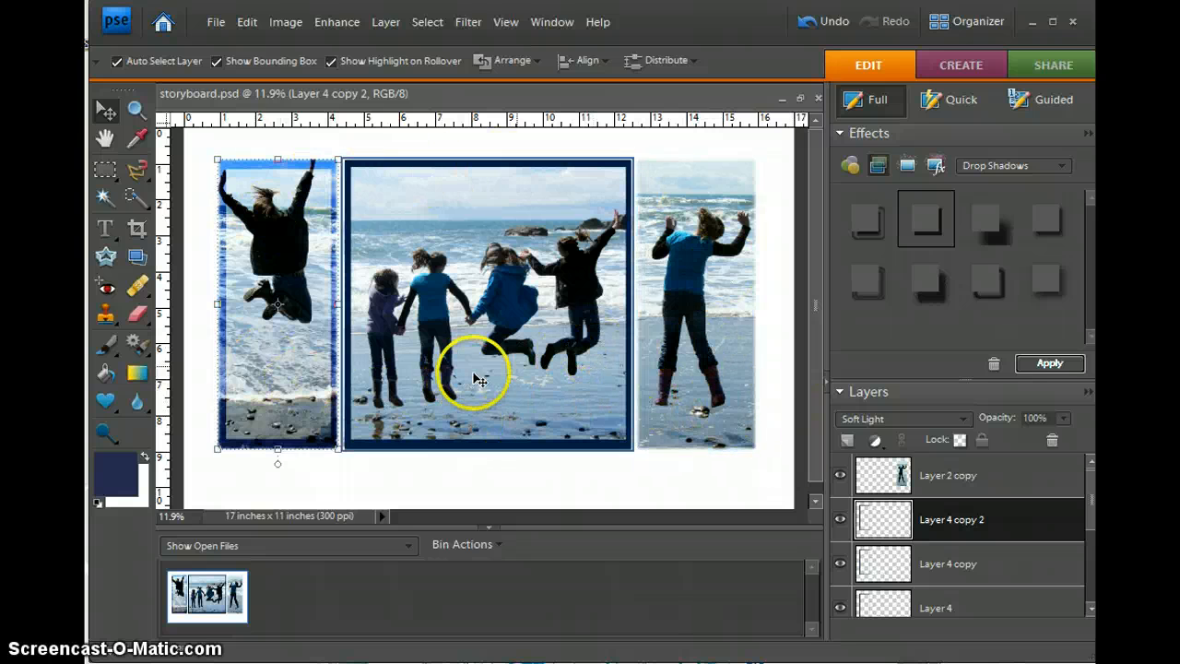
# Select the right photo's layer, Layer 2 copy, and open the Stroke (Outline) Selection settings for it.
pyautogui.click(686, 389)
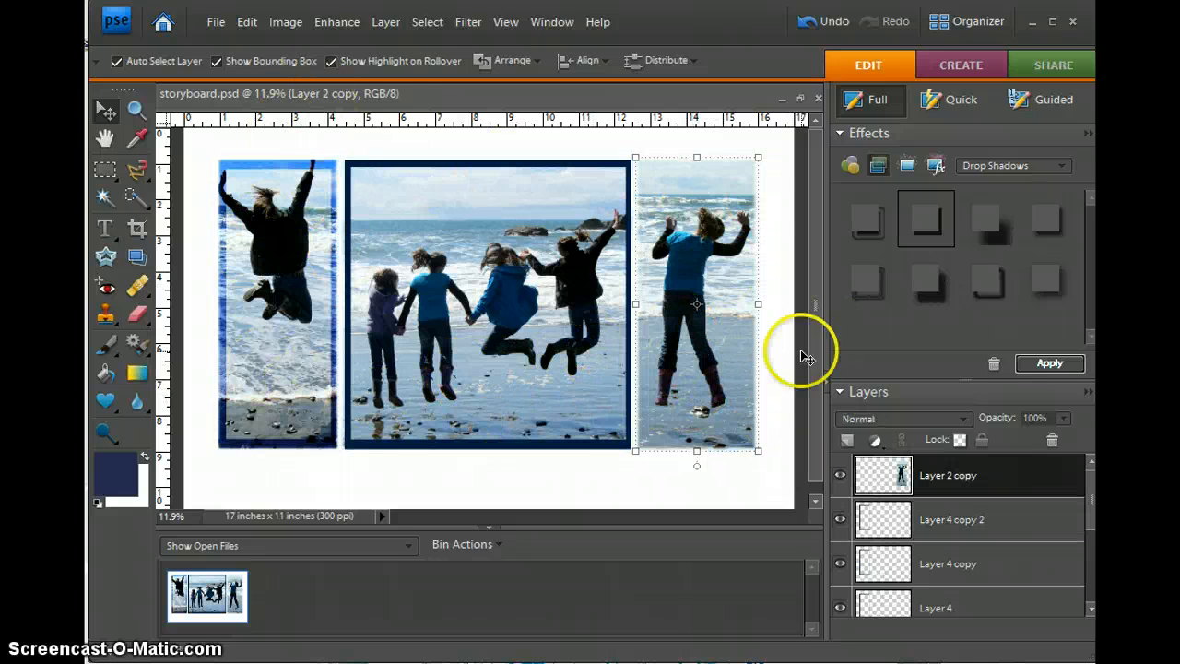
pyautogui.click(251, 22)
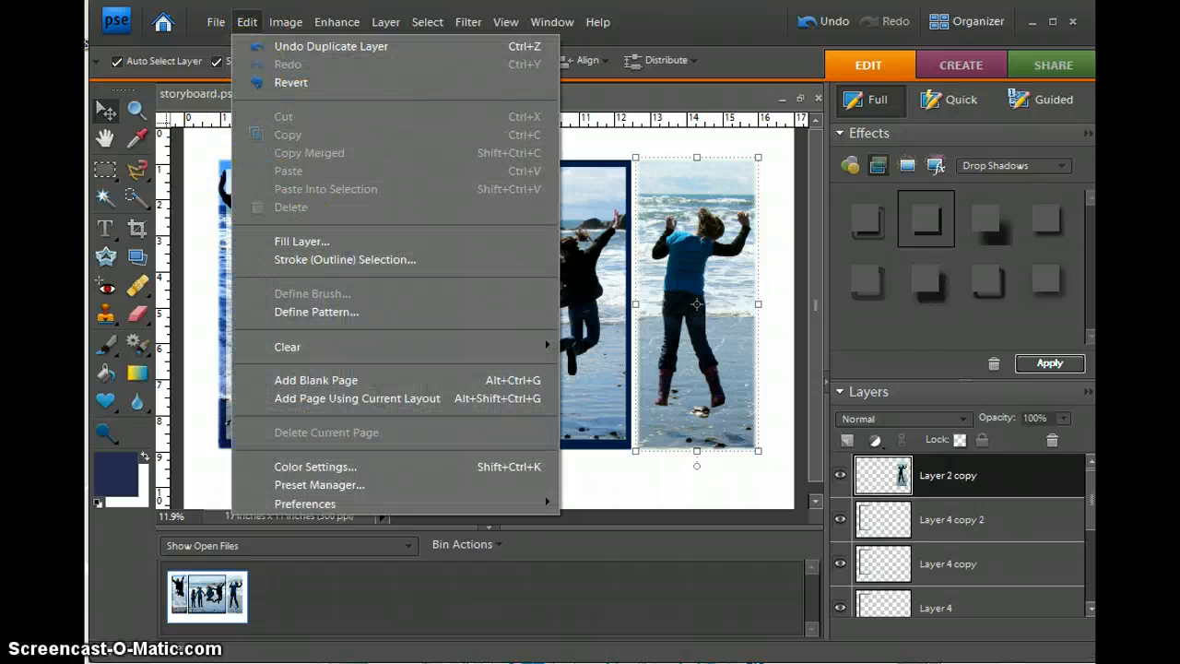
pyautogui.click(247, 23)
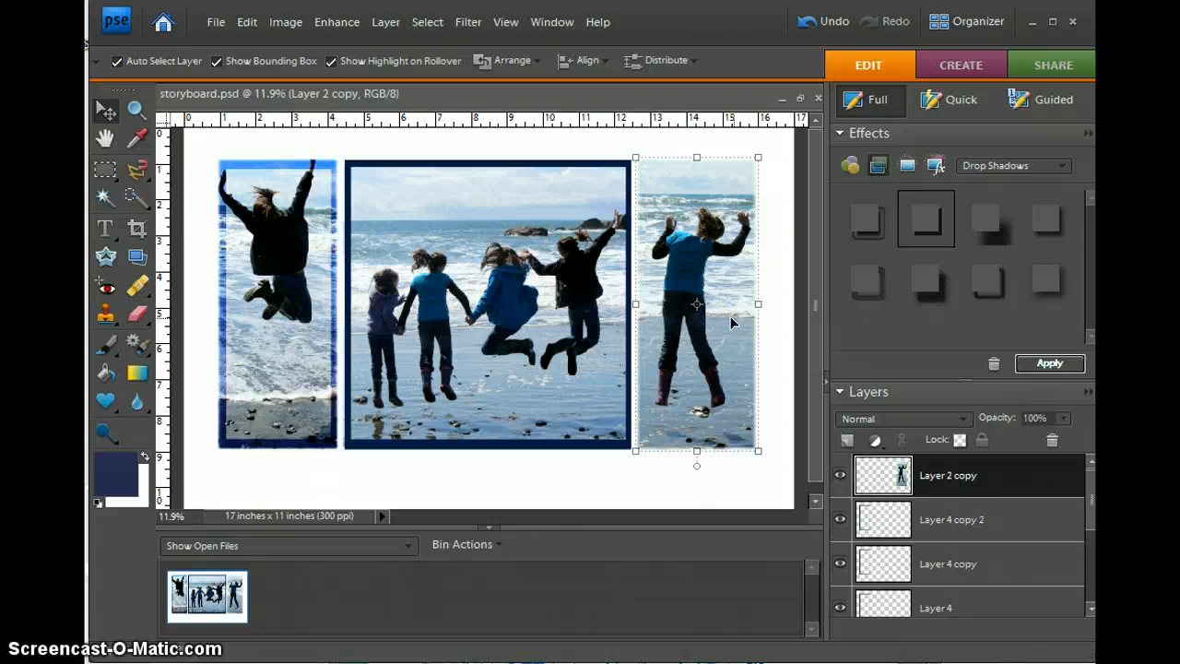
pyautogui.click(249, 24)
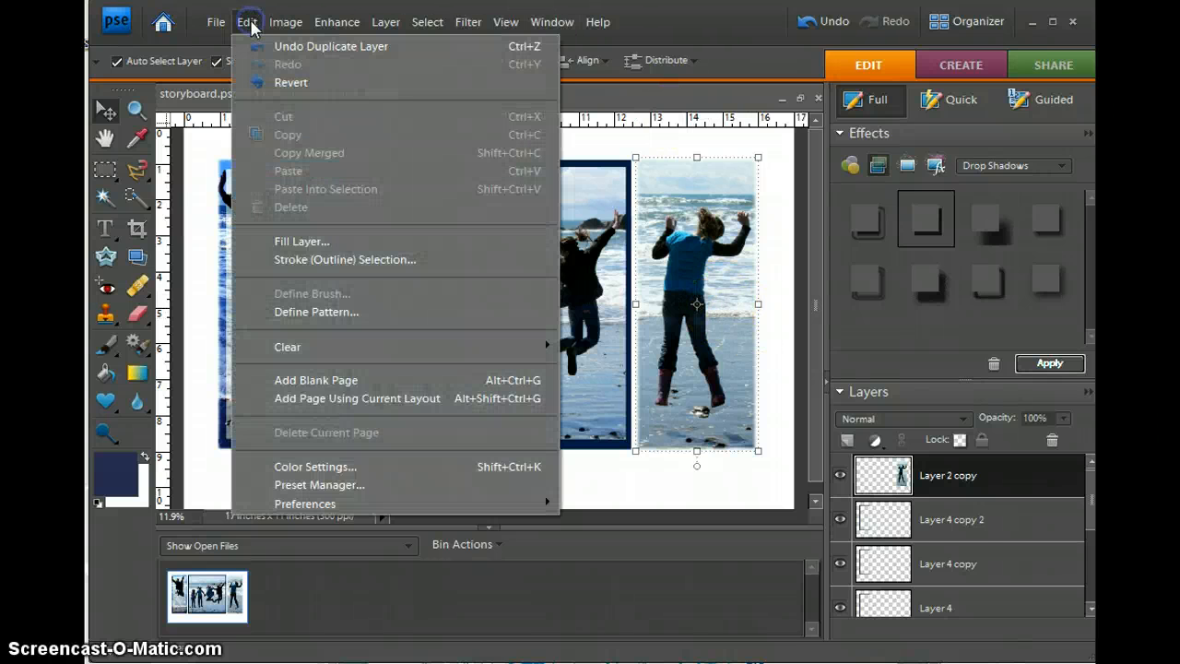
pyautogui.click(302, 257)
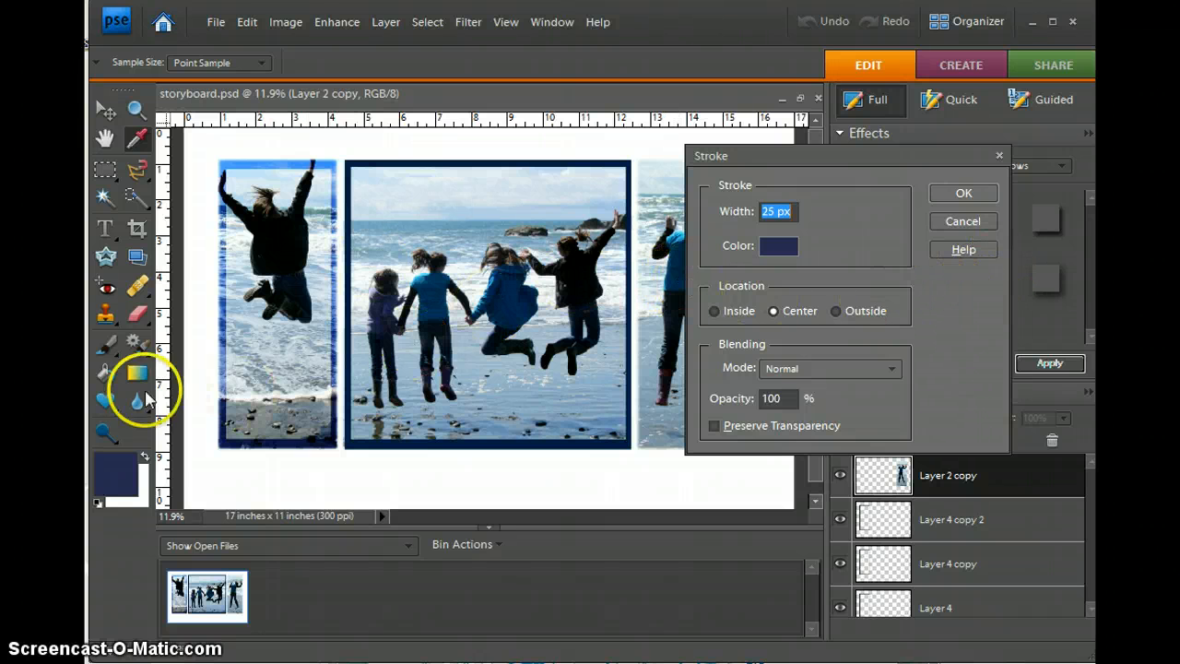
# Set the foreground color to black by sampling the dark jacket of the rightmost girl in the middle photo.
pyautogui.click(108, 468)
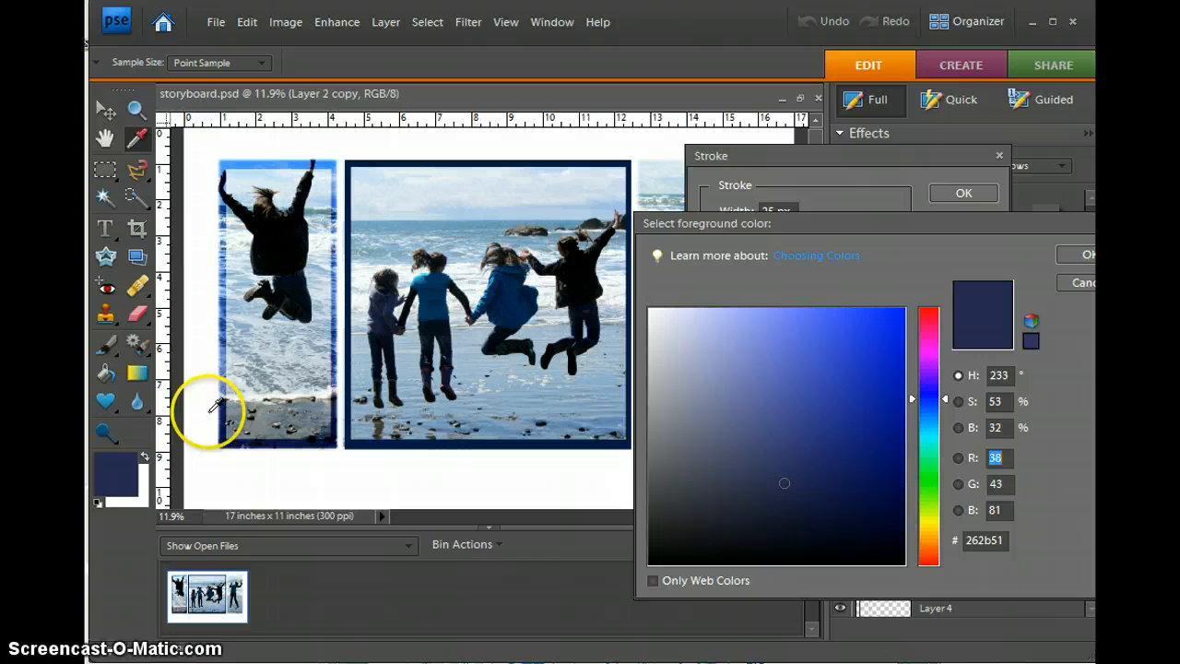
pyautogui.click(568, 268)
pyautogui.click(1087, 255)
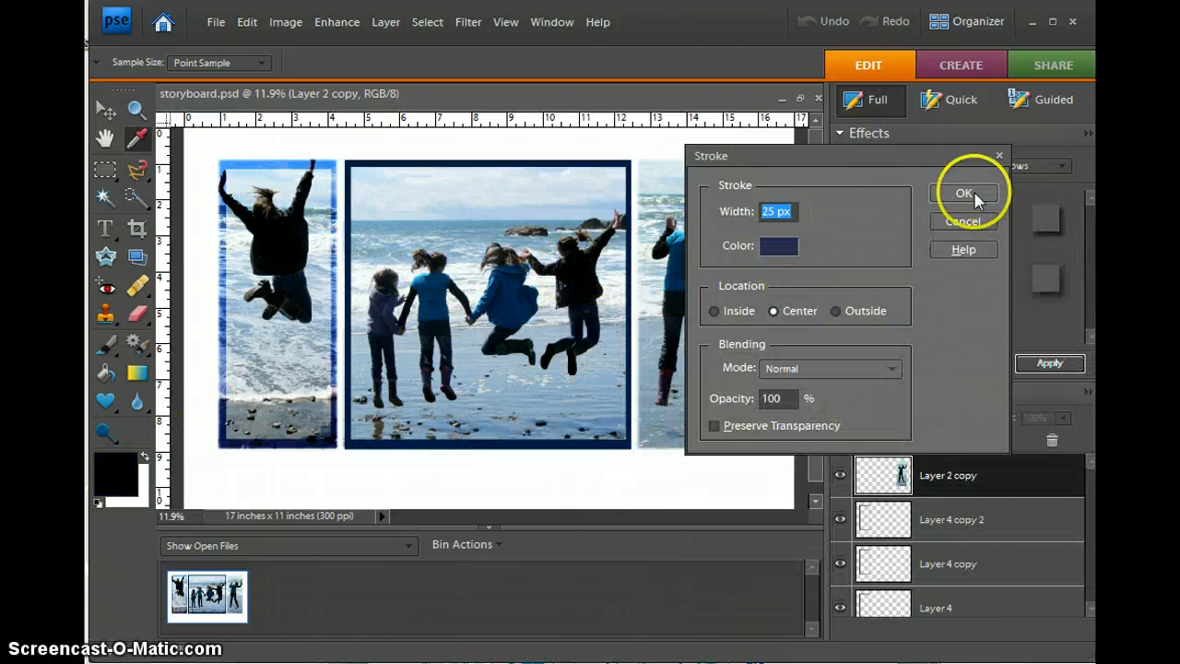
# Apply a 25 px centered stroke to the right photo in near-black blue (#080e1f) sampled from the rightmost girl's trousers in the middle photo.
pyautogui.click(774, 247)
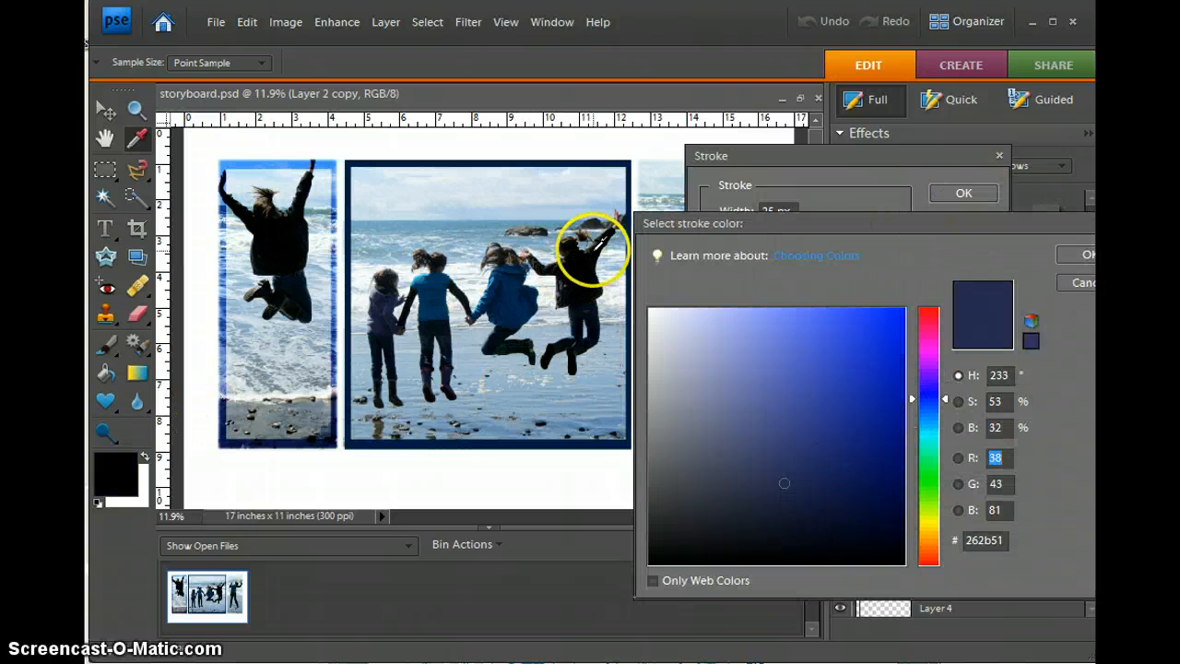
pyautogui.moveTo(595, 247)
pyautogui.mouseDown()
pyautogui.moveTo(582, 319)
pyautogui.moveTo(586, 310)
pyautogui.mouseUp()
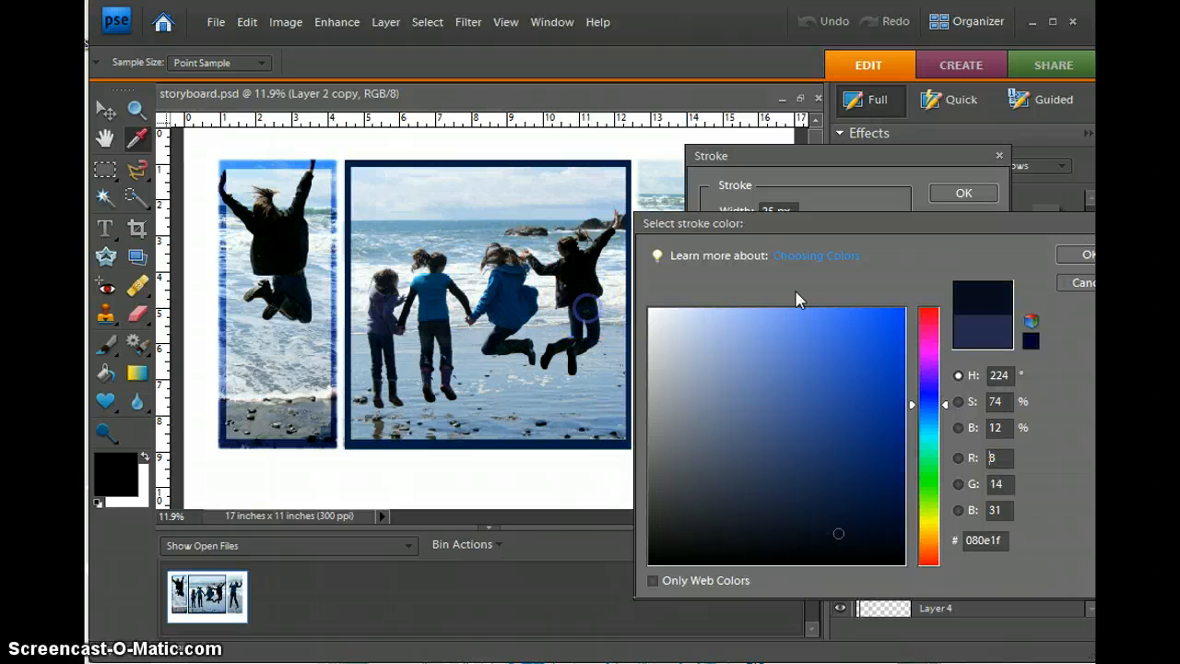
pyautogui.click(1069, 257)
pyautogui.click(957, 195)
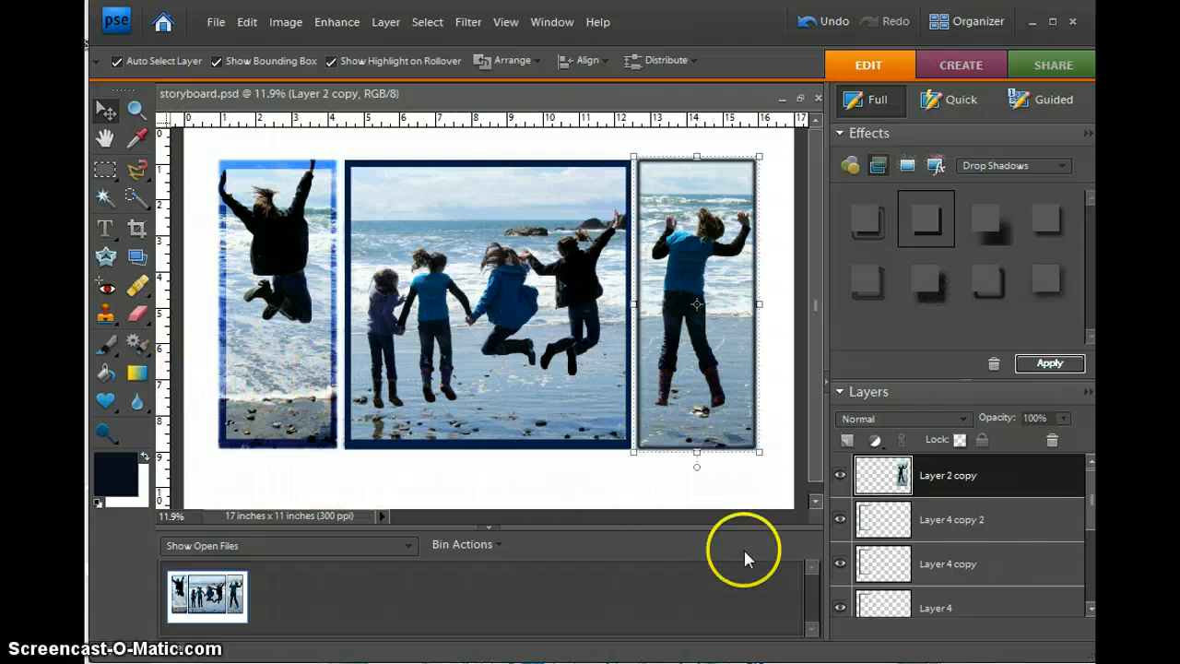
# Fill the Background layer with the light blue #6b9bb5 sampled from the upper part of the middle photo.
pyautogui.scroll(-5, 1084, 493)
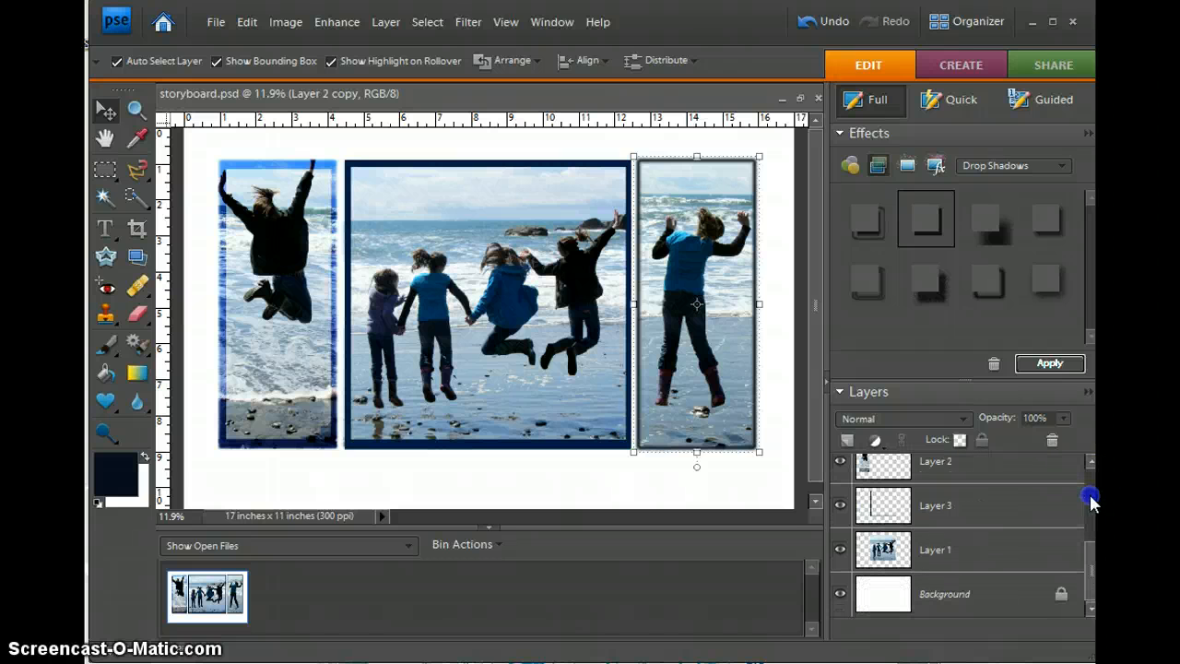
pyautogui.click(904, 600)
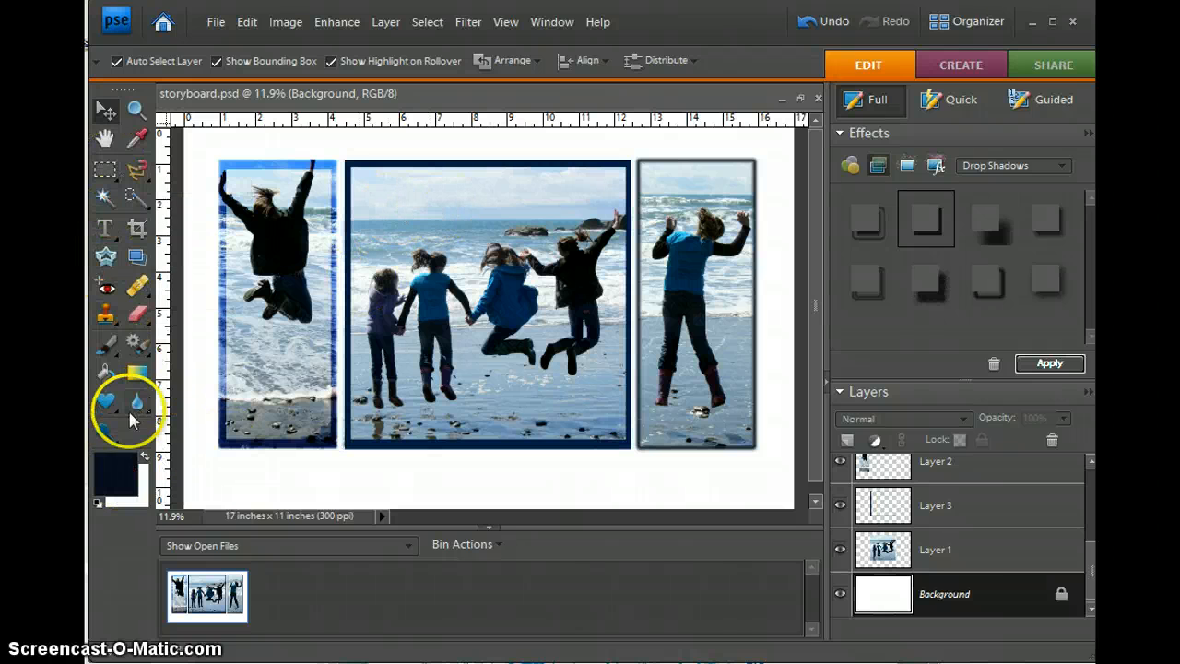
pyautogui.click(106, 373)
pyautogui.click(116, 475)
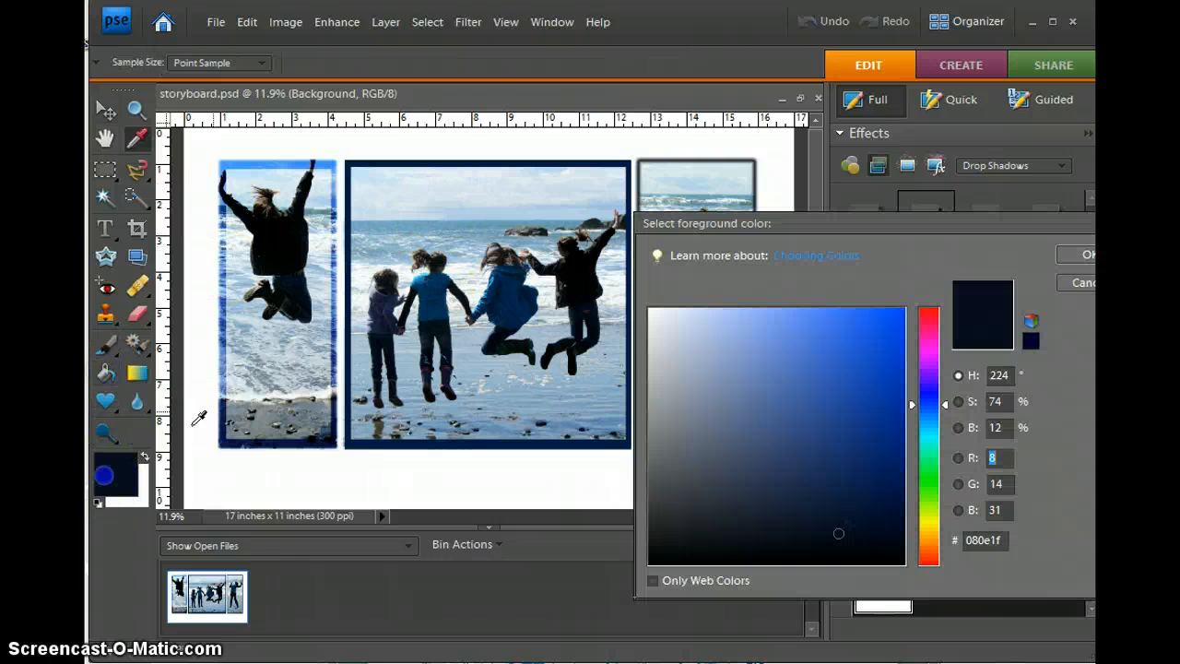
pyautogui.click(500, 215)
pyautogui.click(1077, 252)
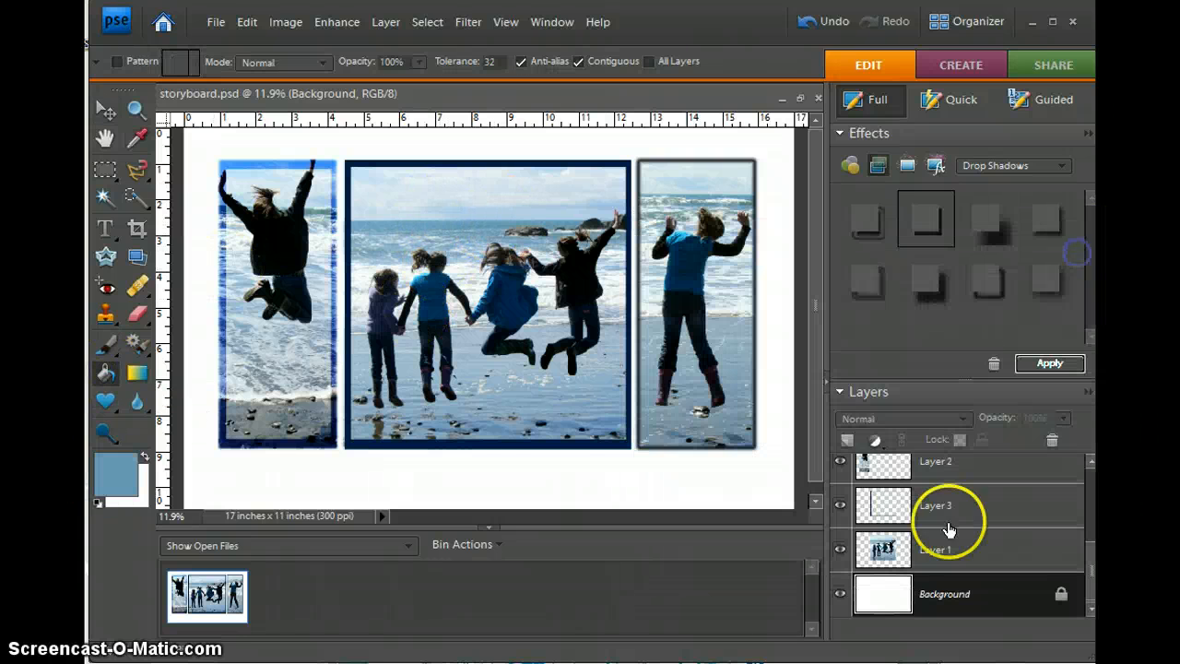
pyautogui.click(480, 477)
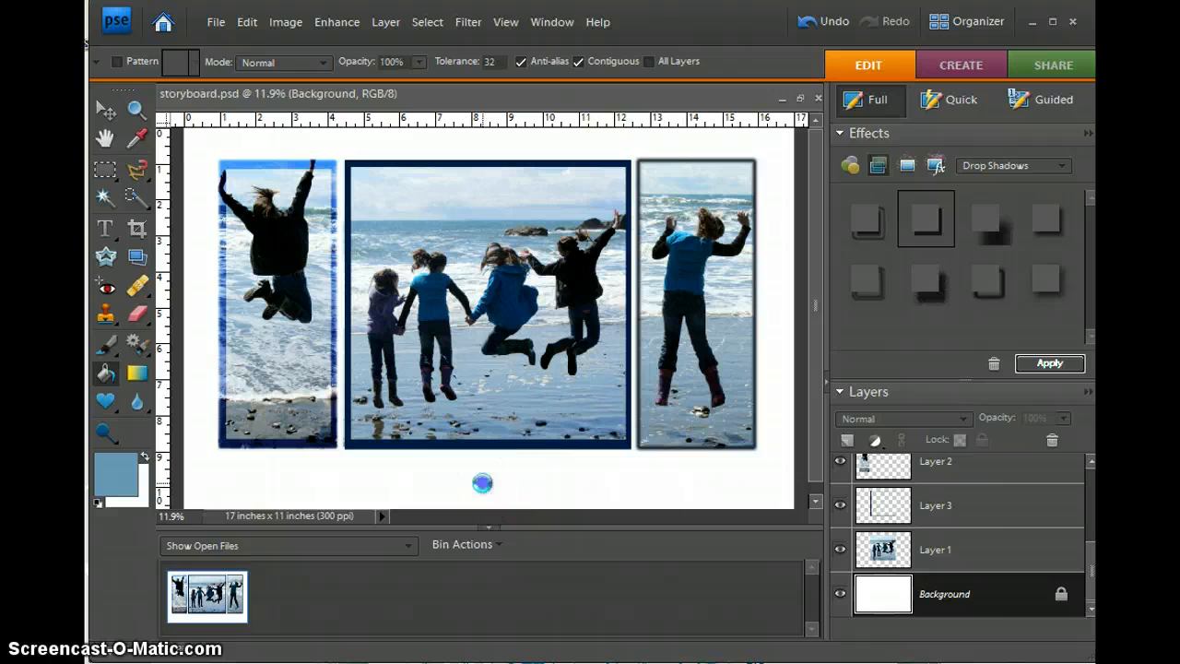
# Add a new layer directly above the Background layer and activate the Rectangular Marquee tool.
pyautogui.click(105, 168)
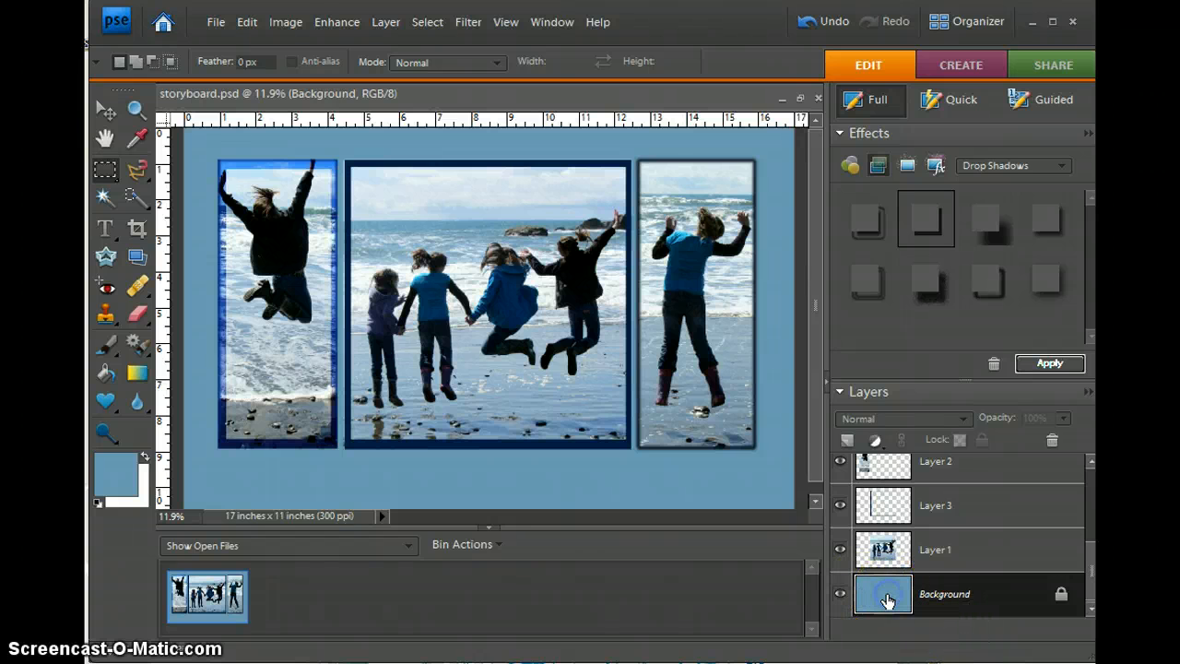
pyautogui.click(846, 440)
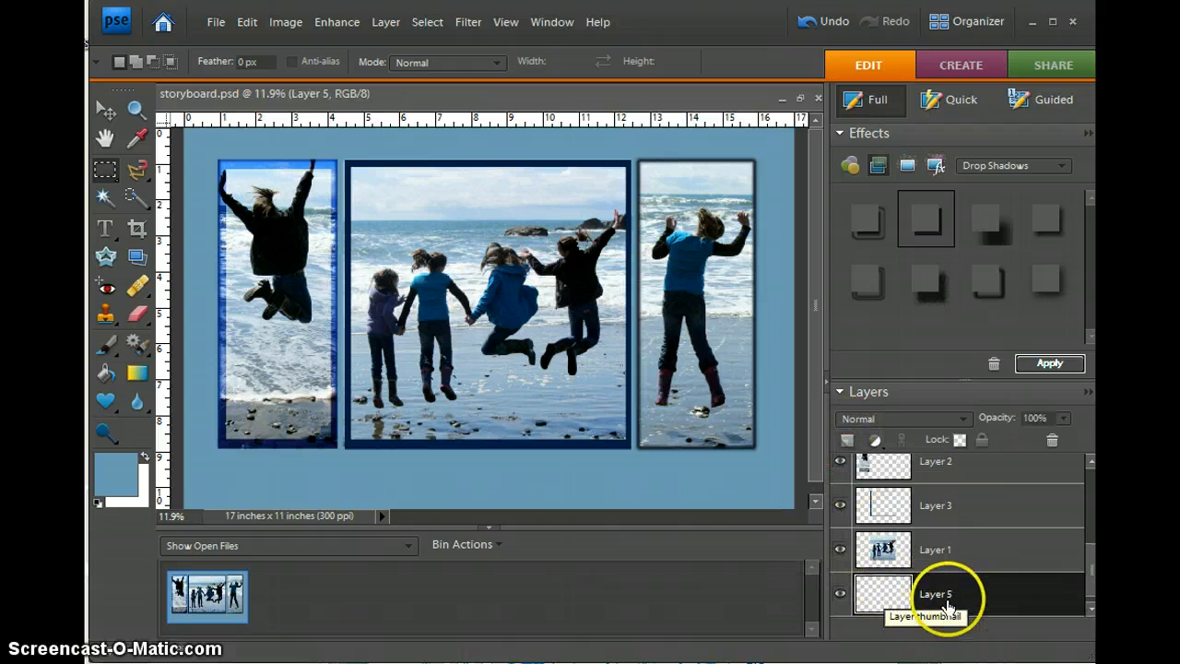
pyautogui.scroll(-1, 934, 593)
pyautogui.scroll(1, 925, 556)
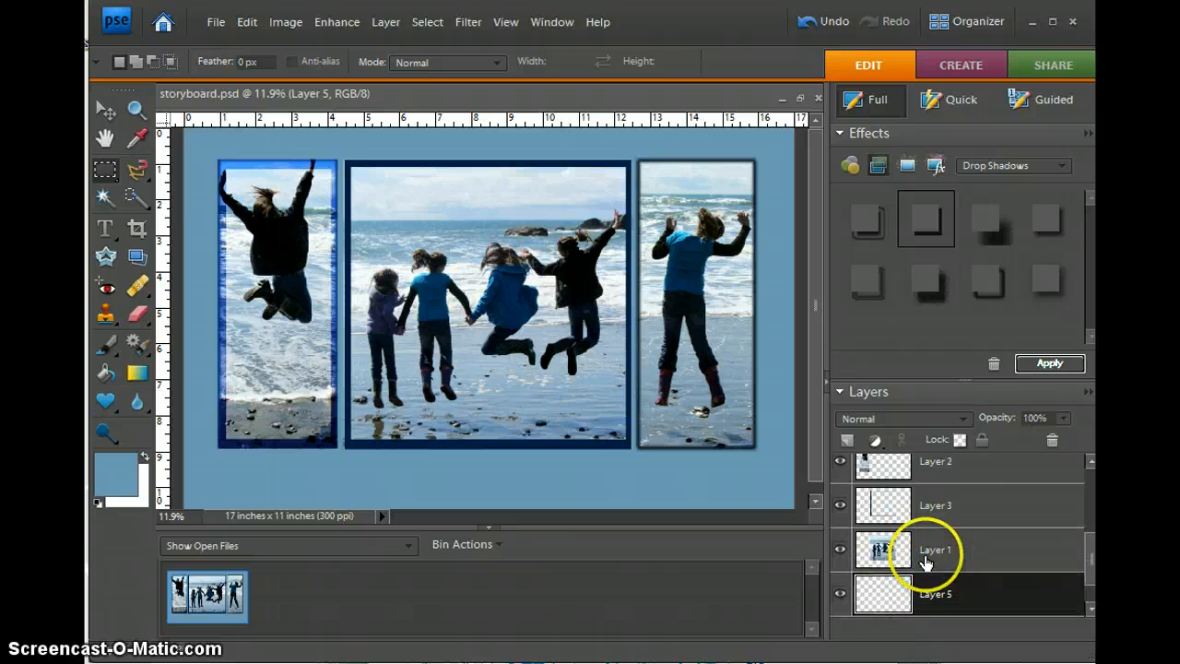
pyautogui.click(104, 172)
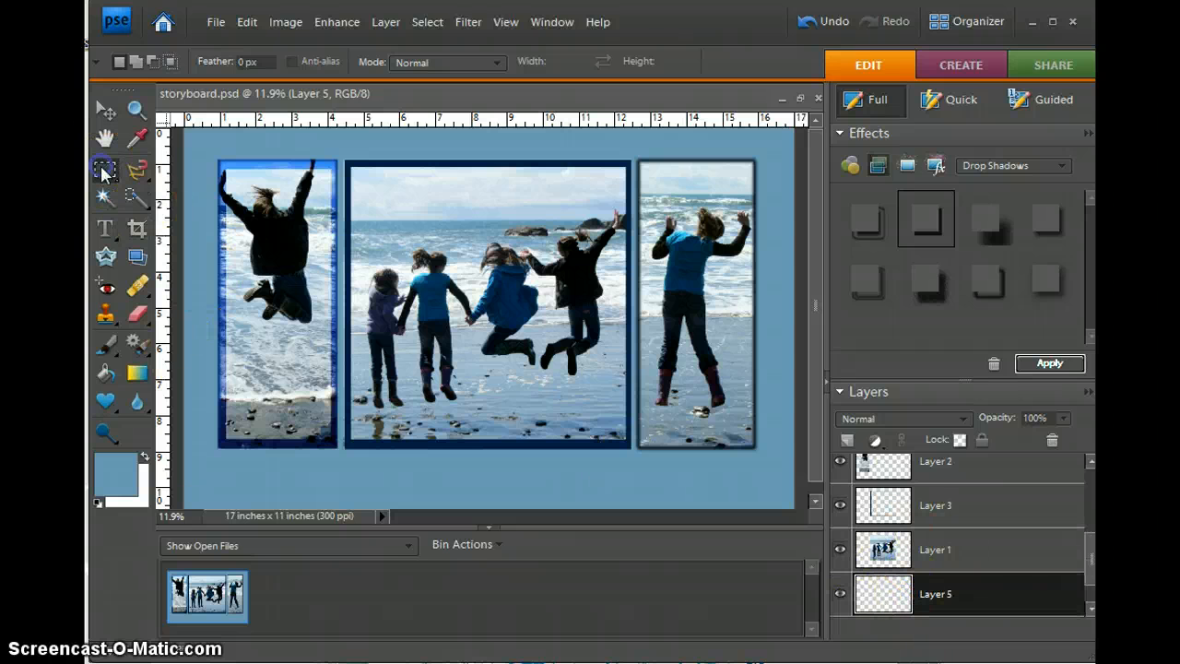
pyautogui.rightClick(104, 172)
pyautogui.click(179, 175)
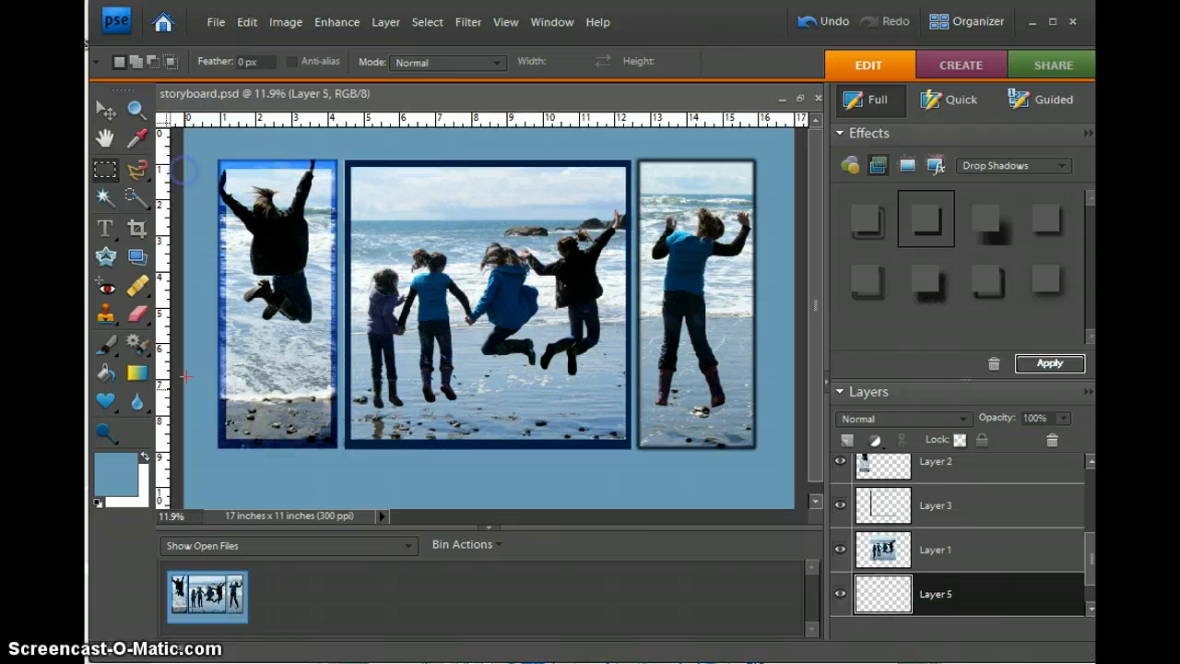
# Fill a rectangle of about 16 by 9 inches around all three photos on Layer 5 with black sampled from the rightmost girl's jacket.
pyautogui.click(115, 474)
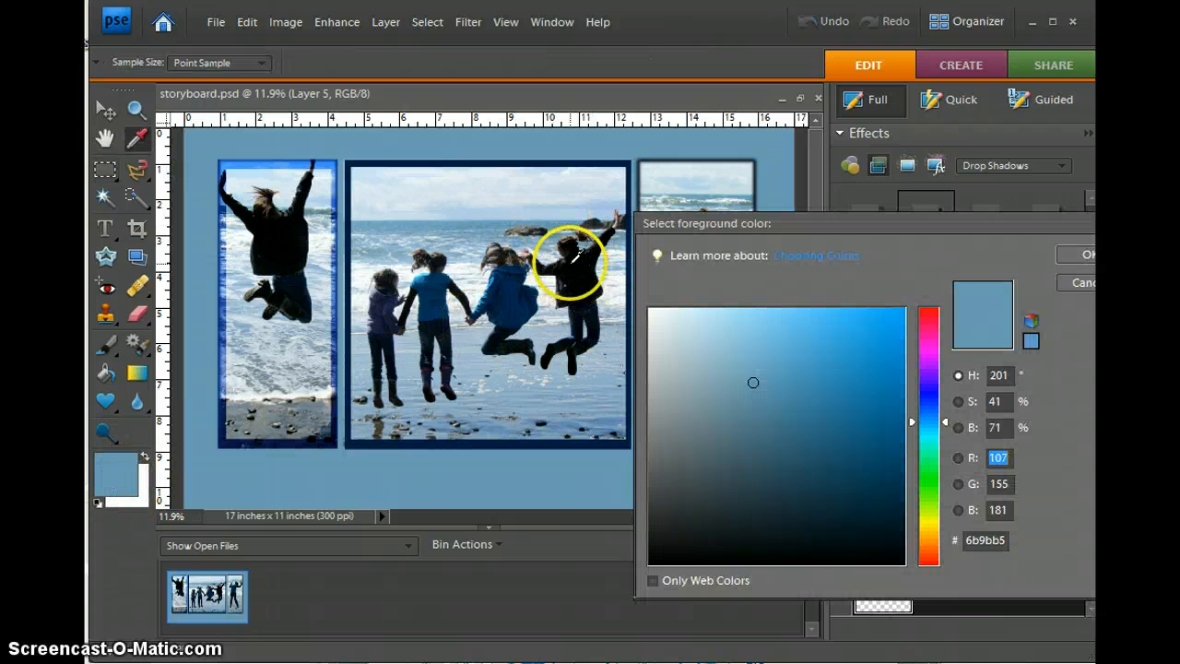
pyautogui.click(571, 254)
pyautogui.click(1071, 254)
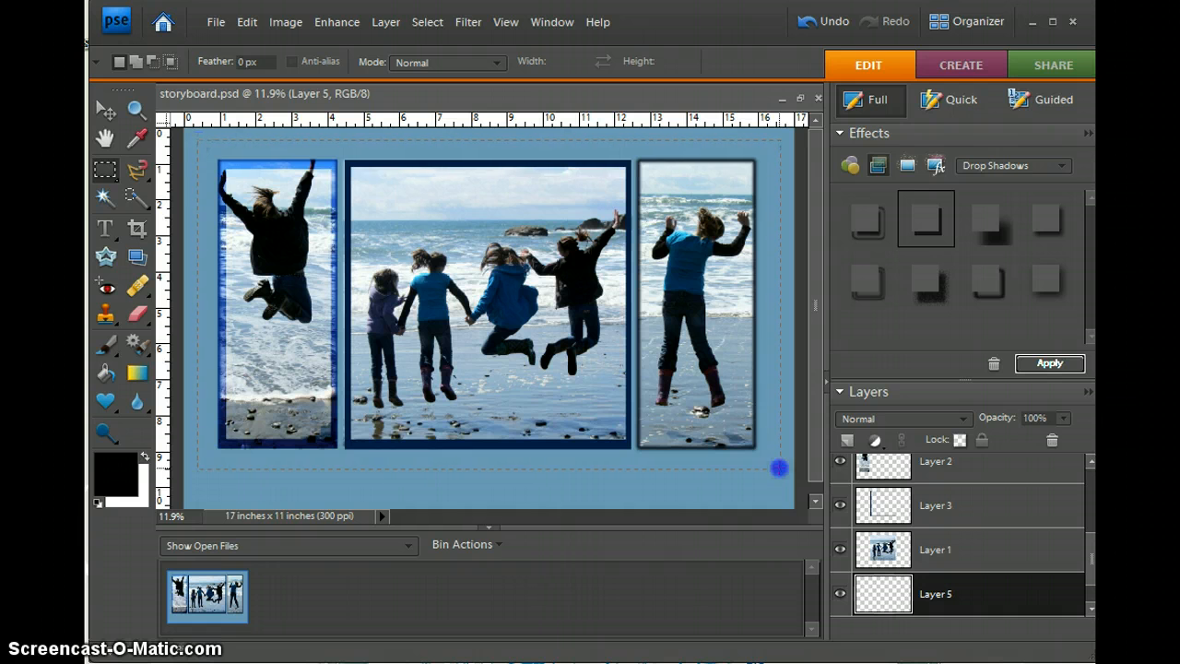
pyautogui.moveTo(779, 471); pyautogui.dragTo(779, 470)
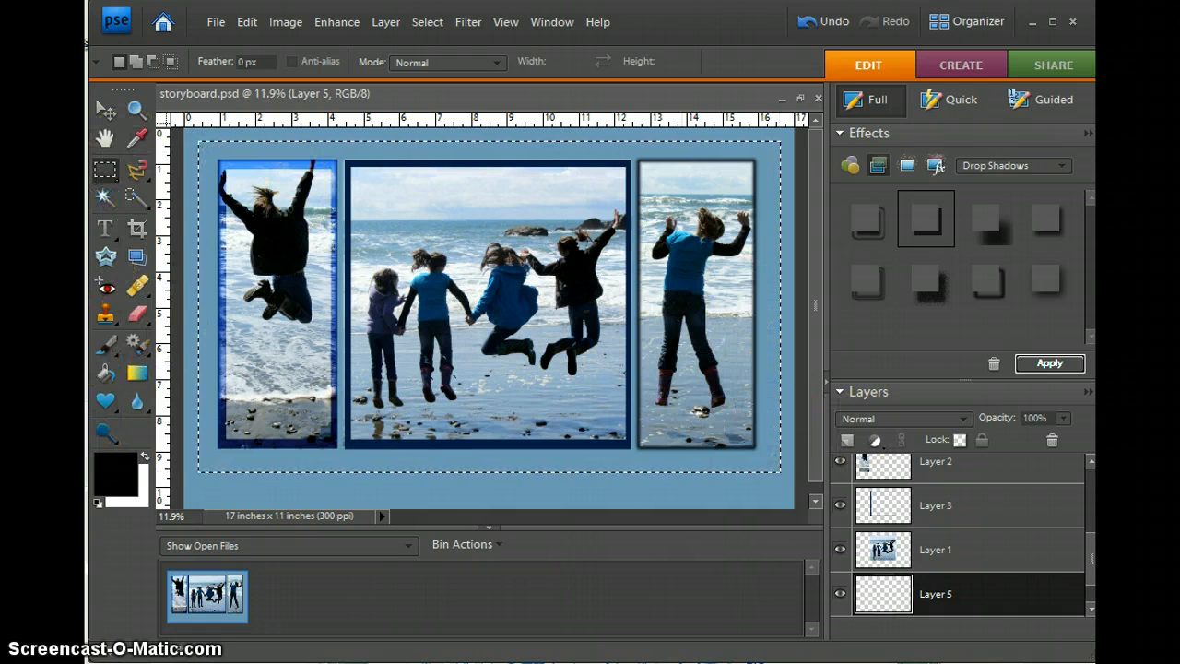
pyautogui.click(105, 372)
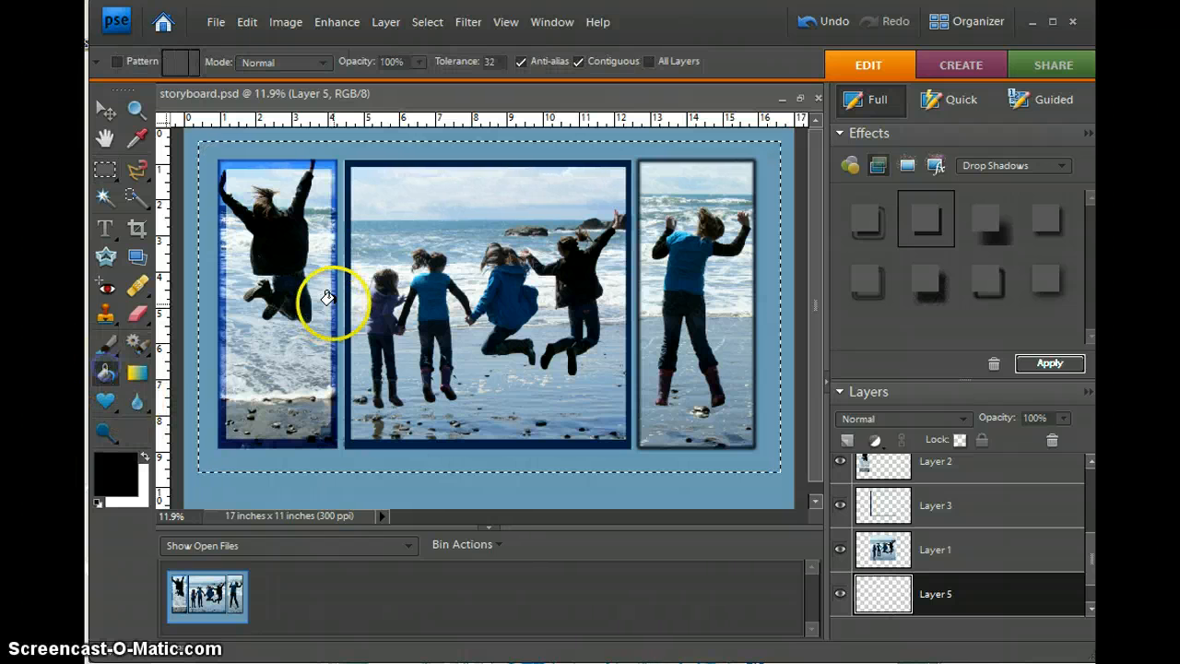
pyautogui.click(351, 297)
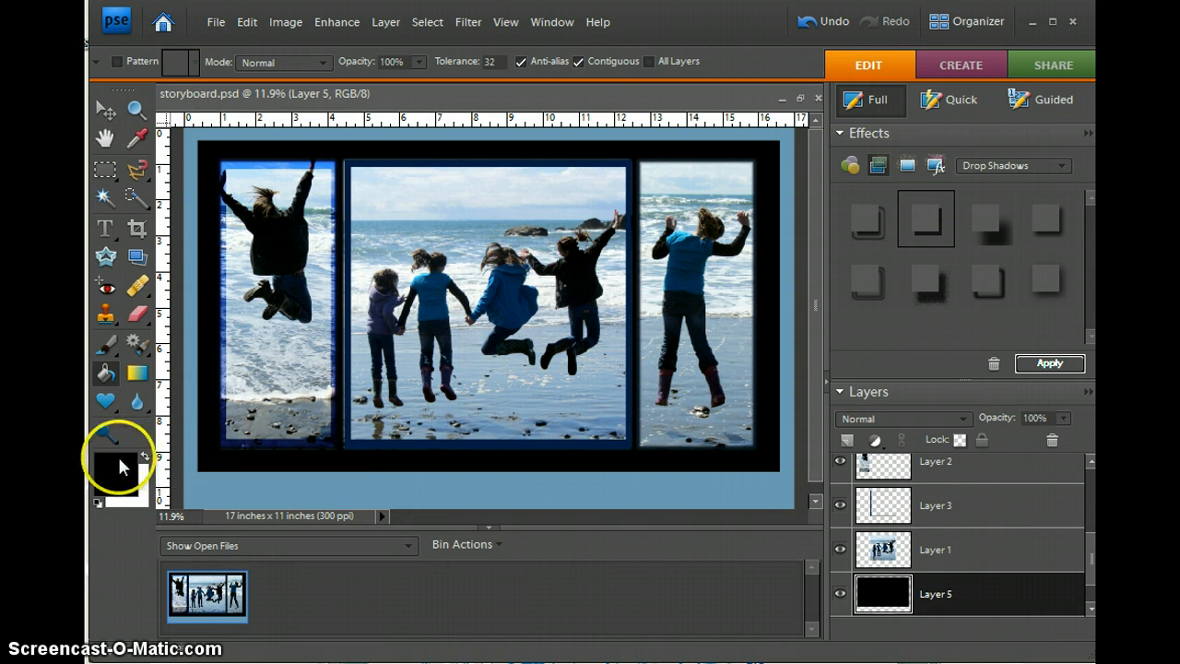
# Show the grid and pull the black rectangle's left and right edges inward to the grid lines, scaling its width to 98.6%.
pyautogui.click(505, 21)
pyautogui.click(542, 224)
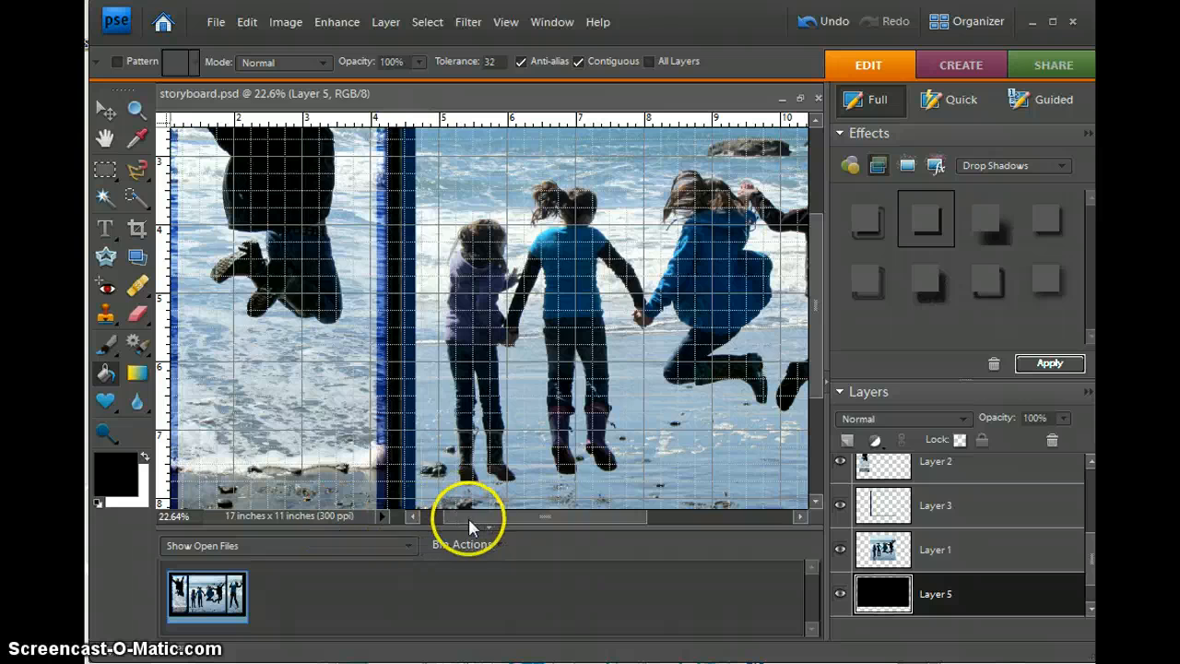
pyautogui.moveTo(468, 517); pyautogui.dragTo(448, 518)
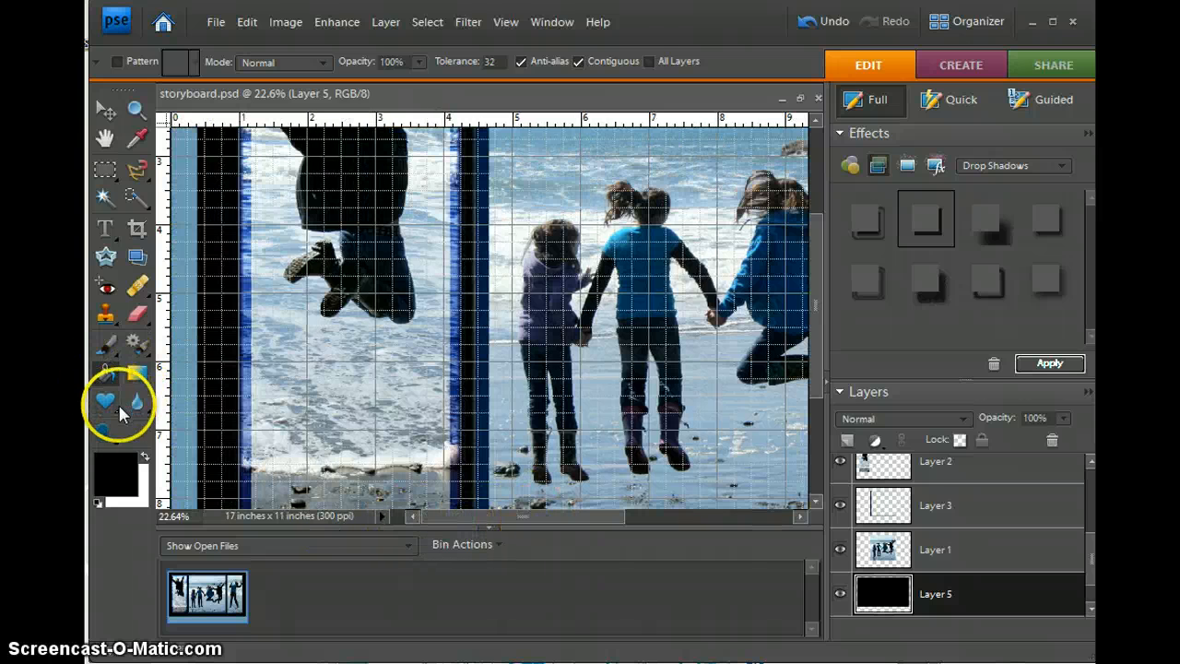
pyautogui.click(106, 111)
pyautogui.moveTo(196, 291); pyautogui.dragTo(204, 291)
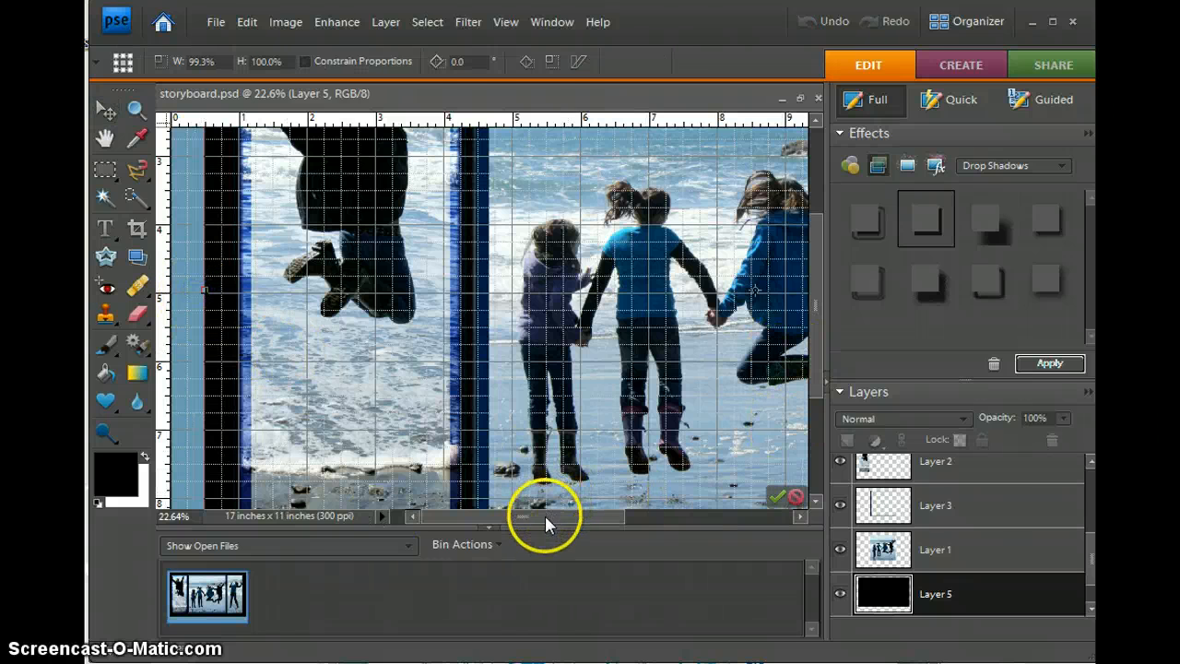
pyautogui.moveTo(545, 518); pyautogui.dragTo(710, 516)
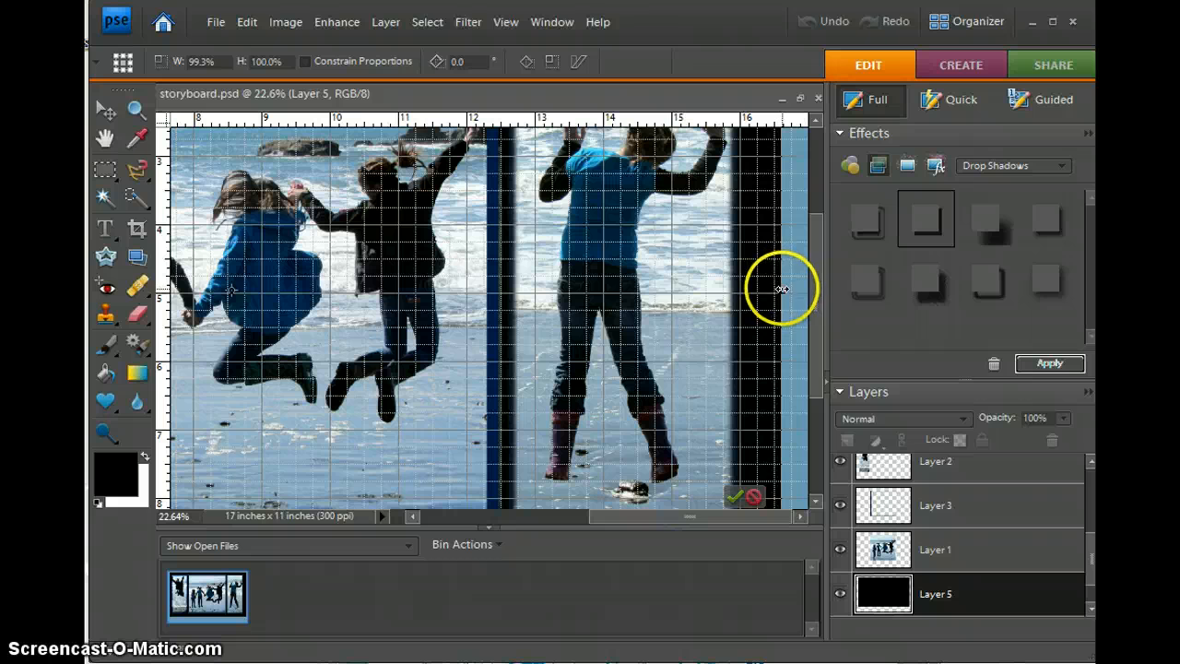
pyautogui.moveTo(781, 289); pyautogui.dragTo(781, 290)
# Align the black rectangle's bottom and top edges to the grid at 100.4% height, commit the transform, and hide the grid.
pyautogui.scroll(-4, 823, 291)
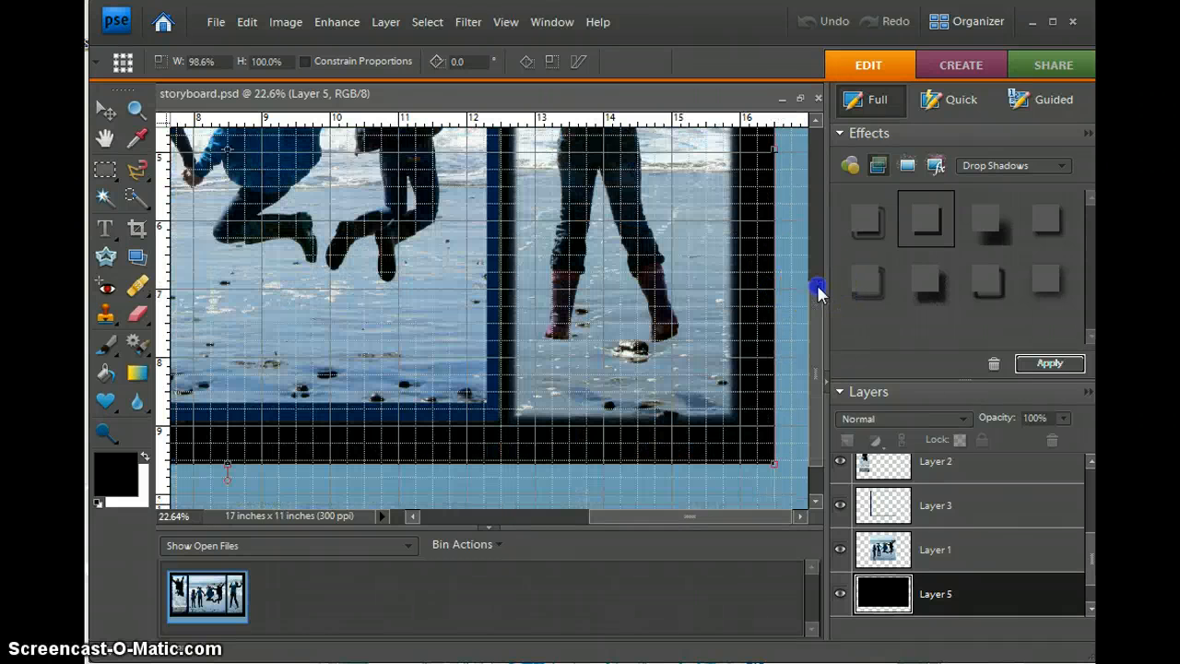
pyautogui.moveTo(228, 410); pyautogui.dragTo(226, 405)
pyautogui.moveTo(817, 417); pyautogui.dragTo(814, 316)
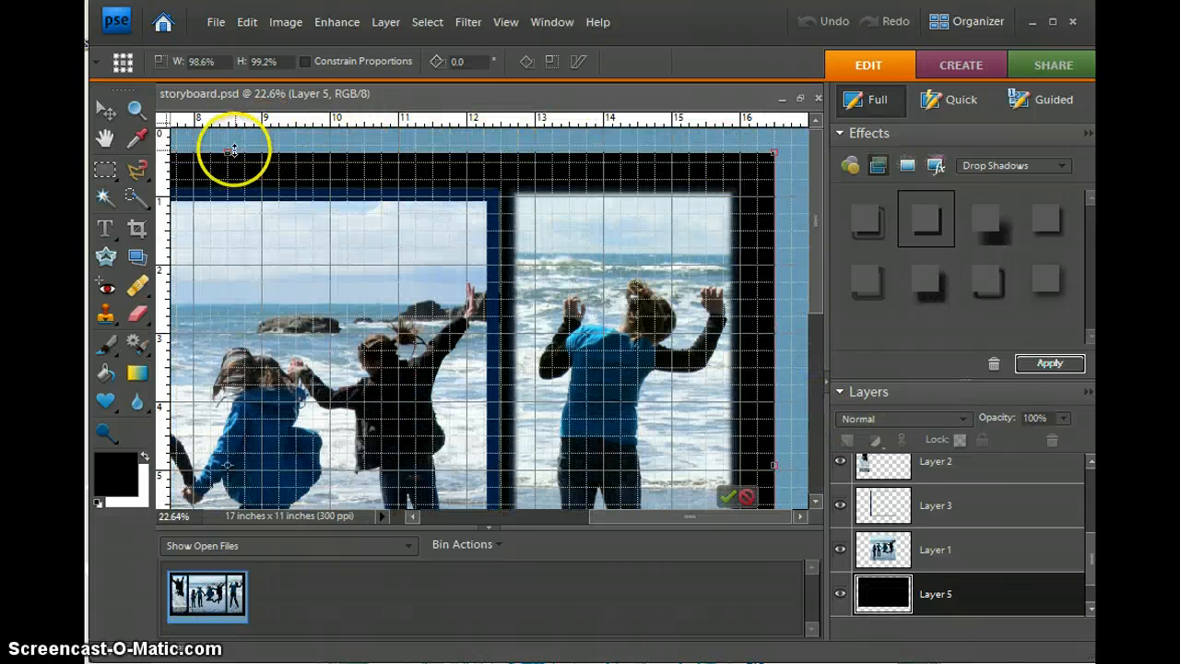
pyautogui.moveTo(225, 153); pyautogui.dragTo(228, 144)
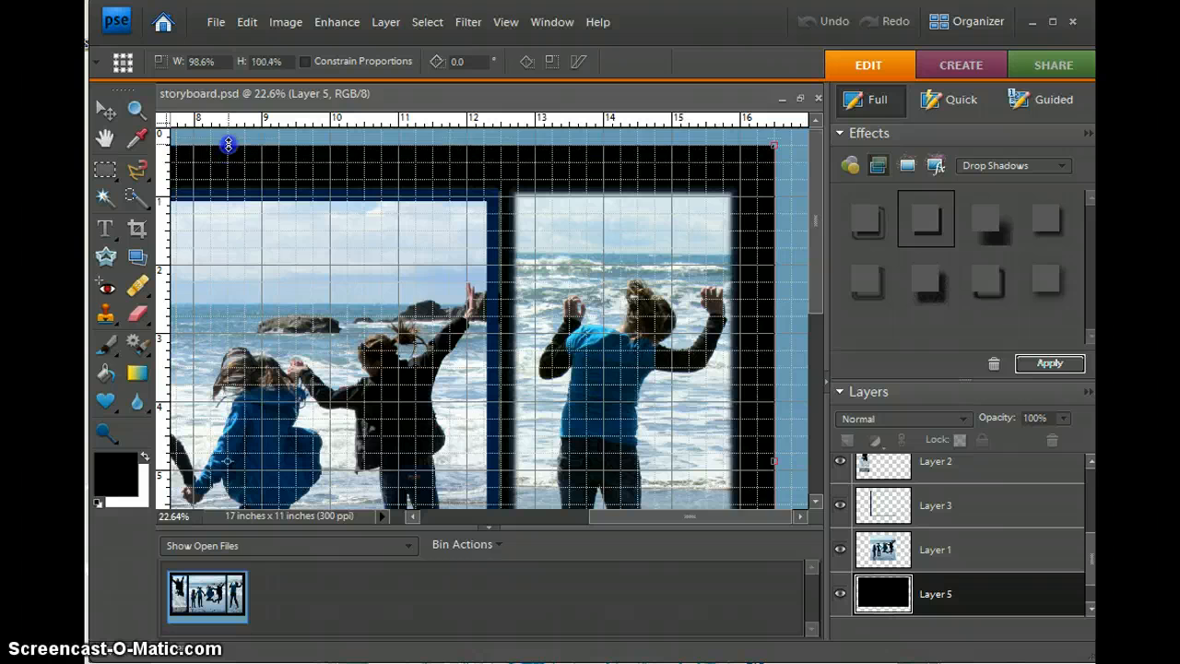
pyautogui.hotkey('ctrl', '0')
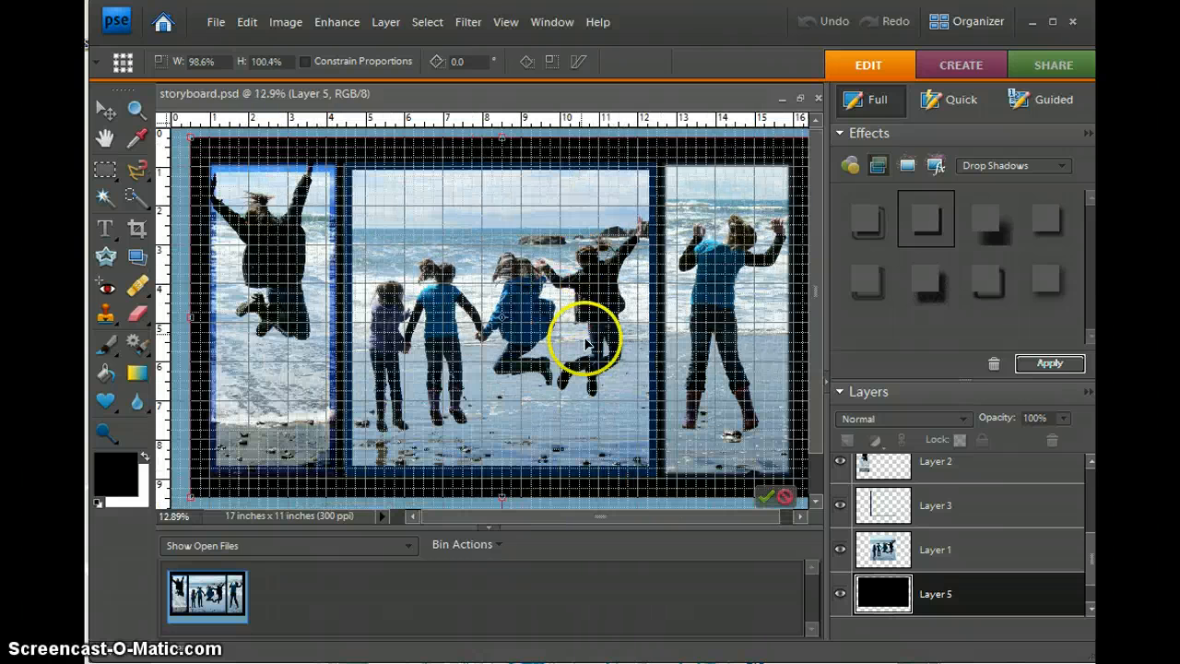
pyautogui.click(767, 495)
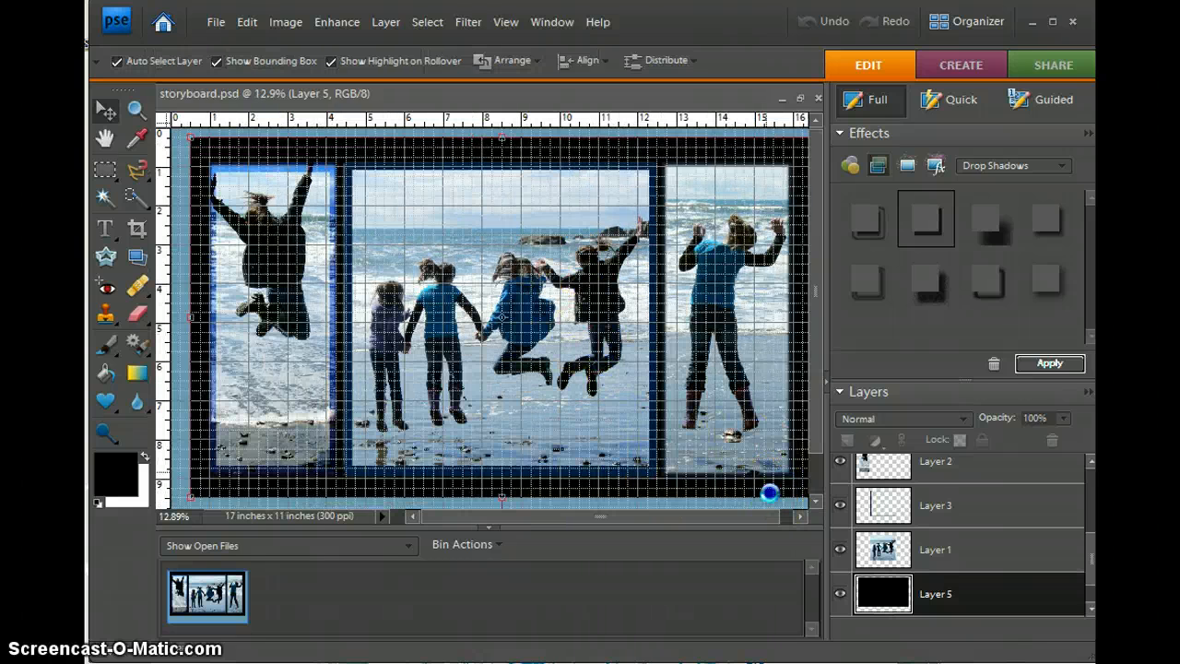
pyautogui.click(516, 26)
pyautogui.click(534, 223)
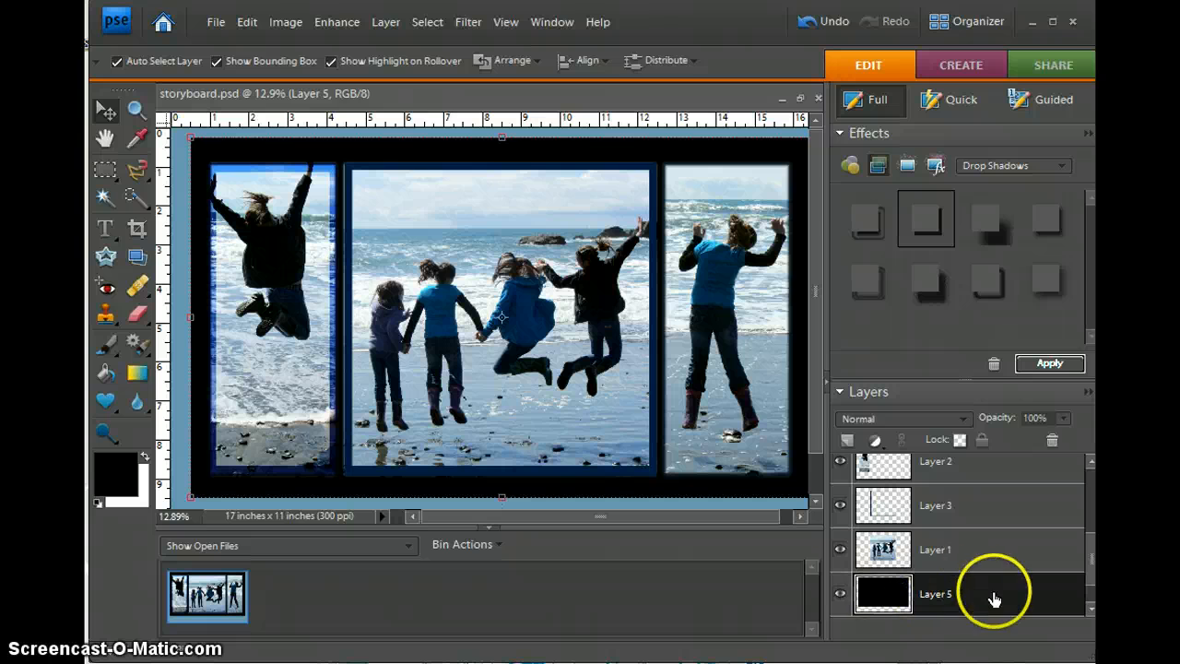
# Cut out the inside of the black rectangle with a slightly smaller rectangular selection, leaving a thin frame around the photos, and deselect.
pyautogui.click(104, 172)
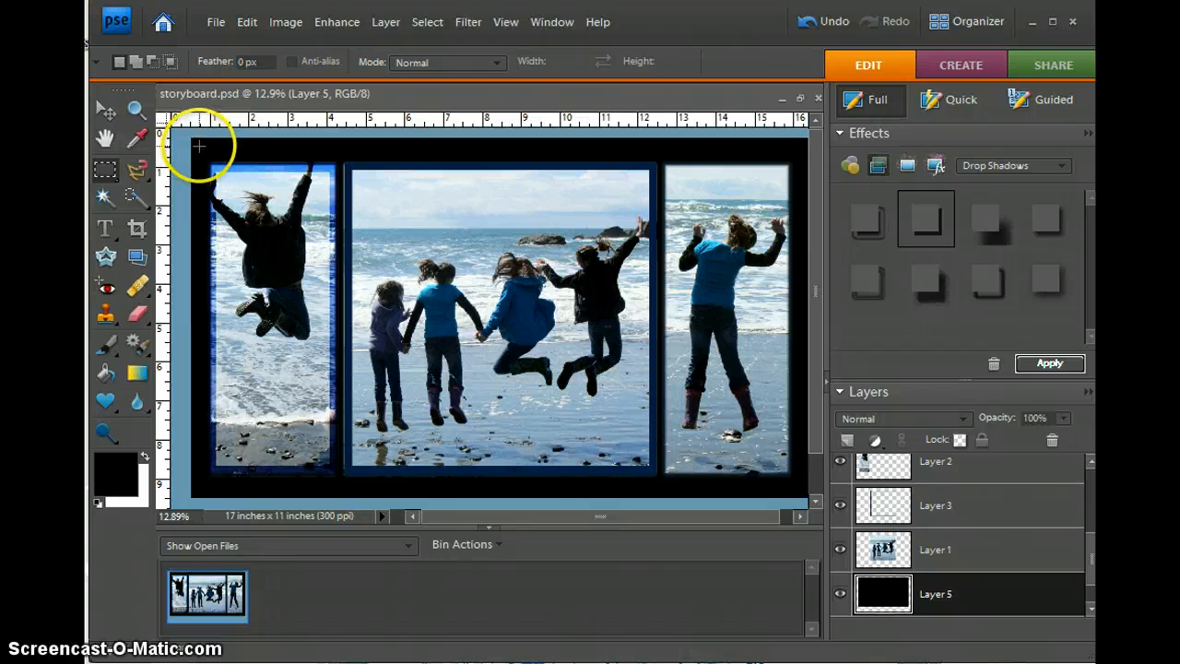
pyautogui.moveTo(199, 146); pyautogui.dragTo(779, 472)
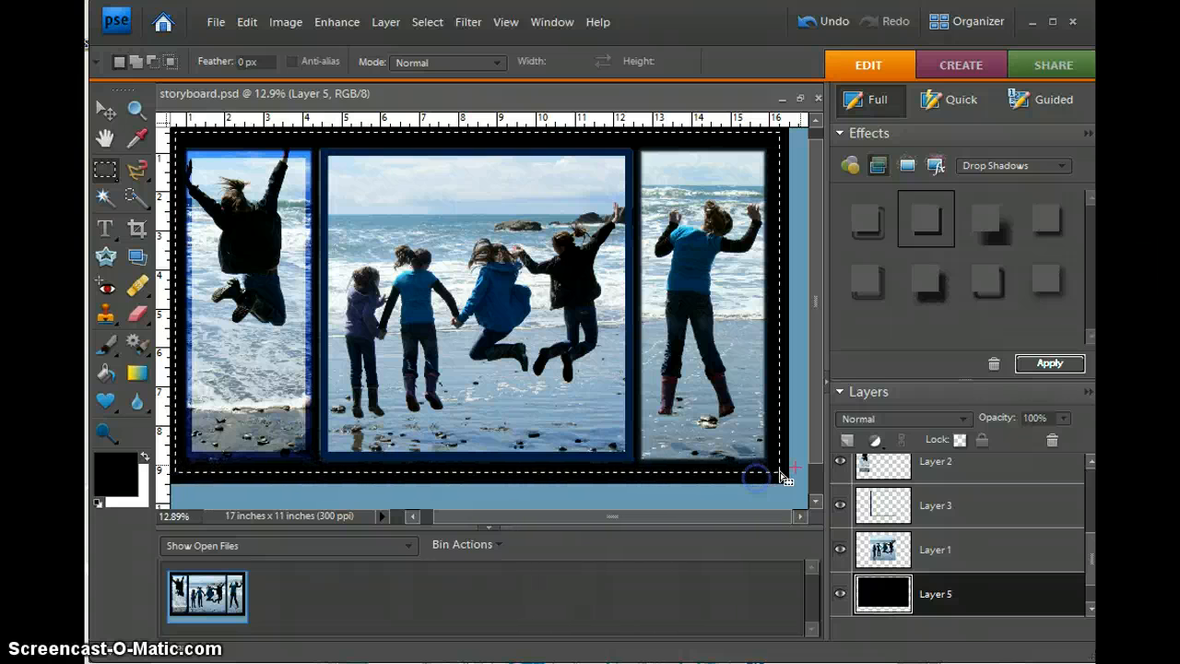
pyautogui.scroll(2, 729, 474)
pyautogui.scroll(-4, 715, 453)
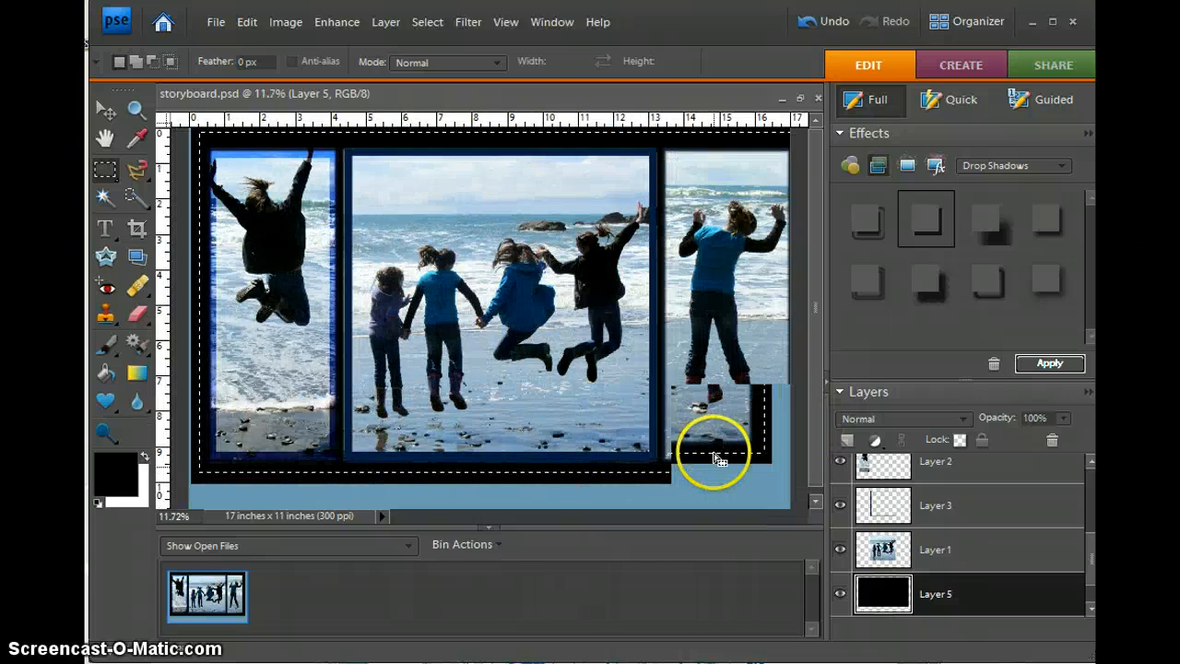
pyautogui.press('Delete')
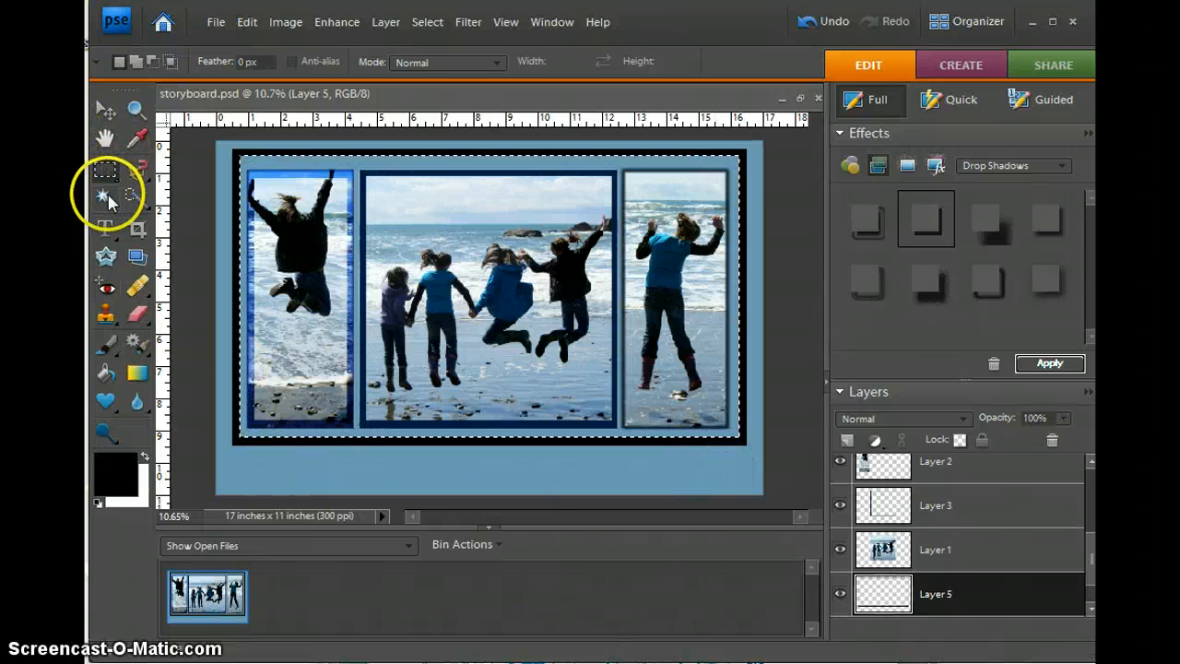
pyautogui.click(278, 168)
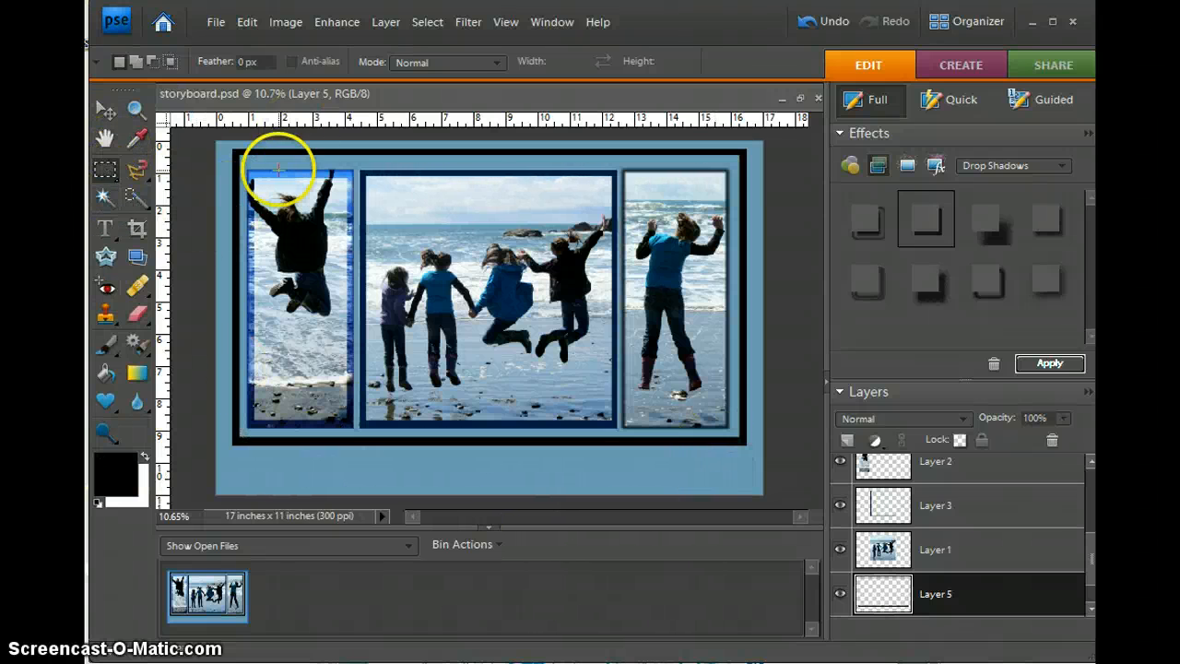
# Cut a gap about 5 inches wide in the bottom edge of the black frame near its right corner, and deselect.
pyautogui.click(106, 112)
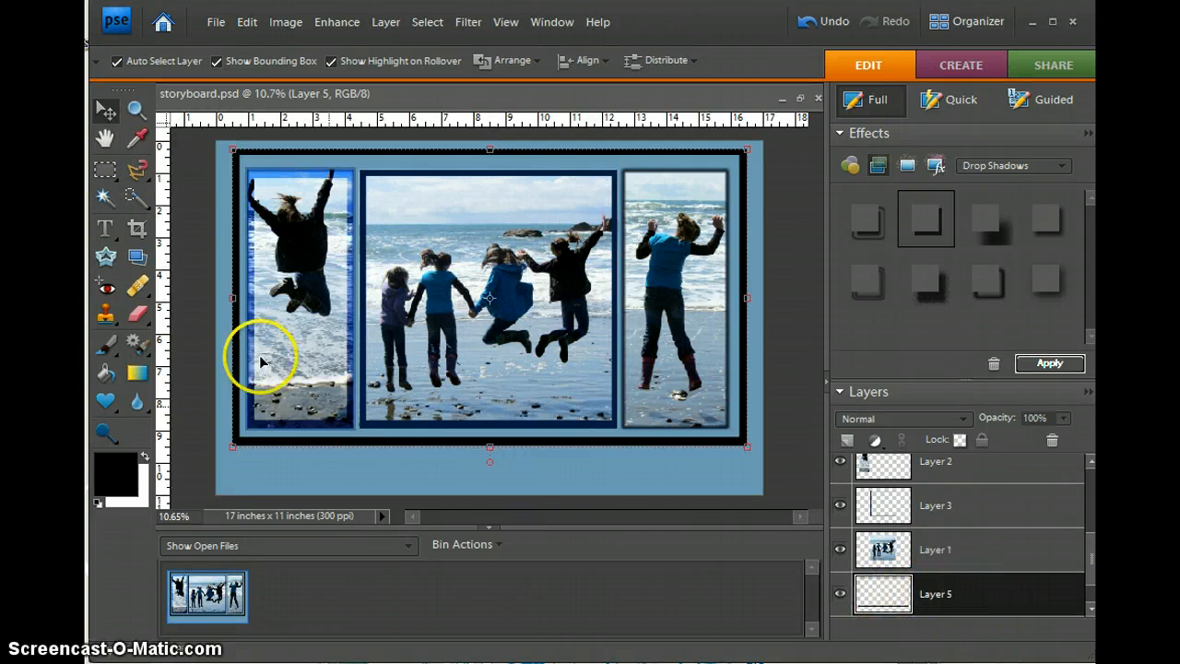
pyautogui.click(98, 170)
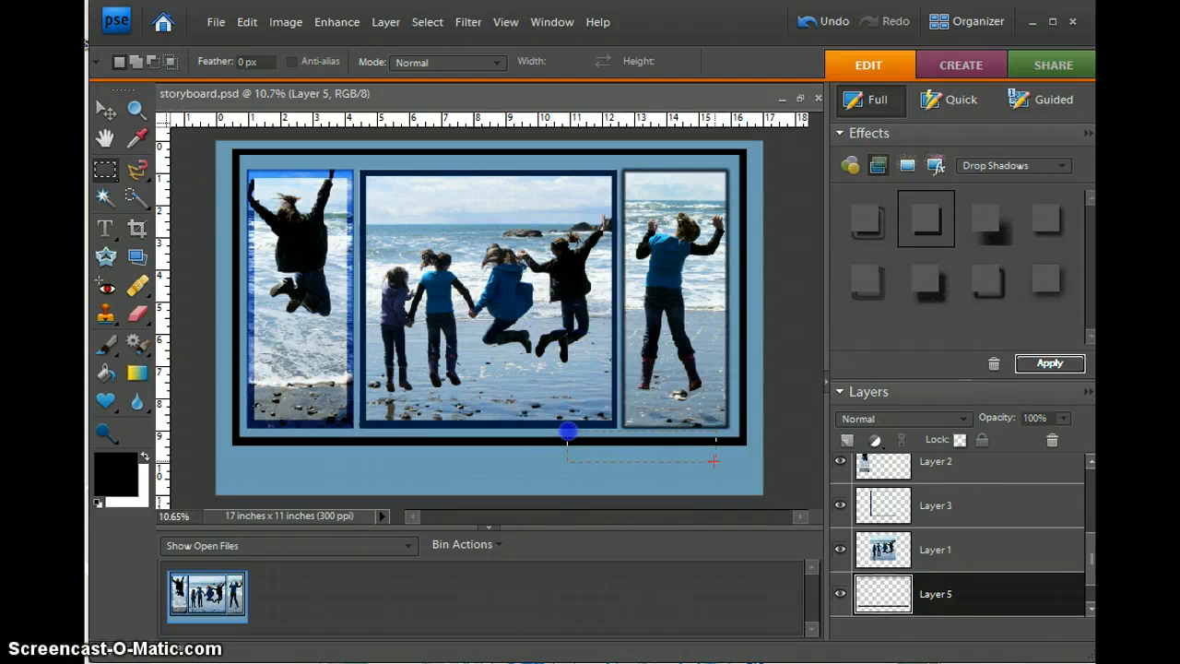
pyautogui.moveTo(723, 460); pyautogui.dragTo(724, 461)
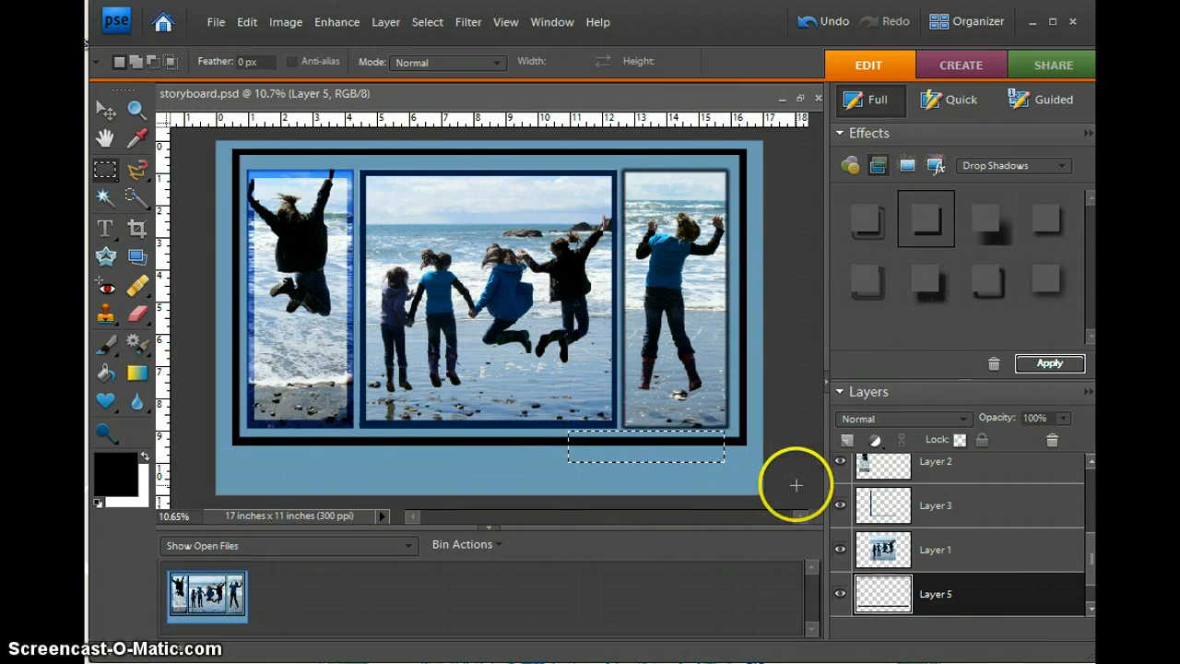
pyautogui.press('Delete')
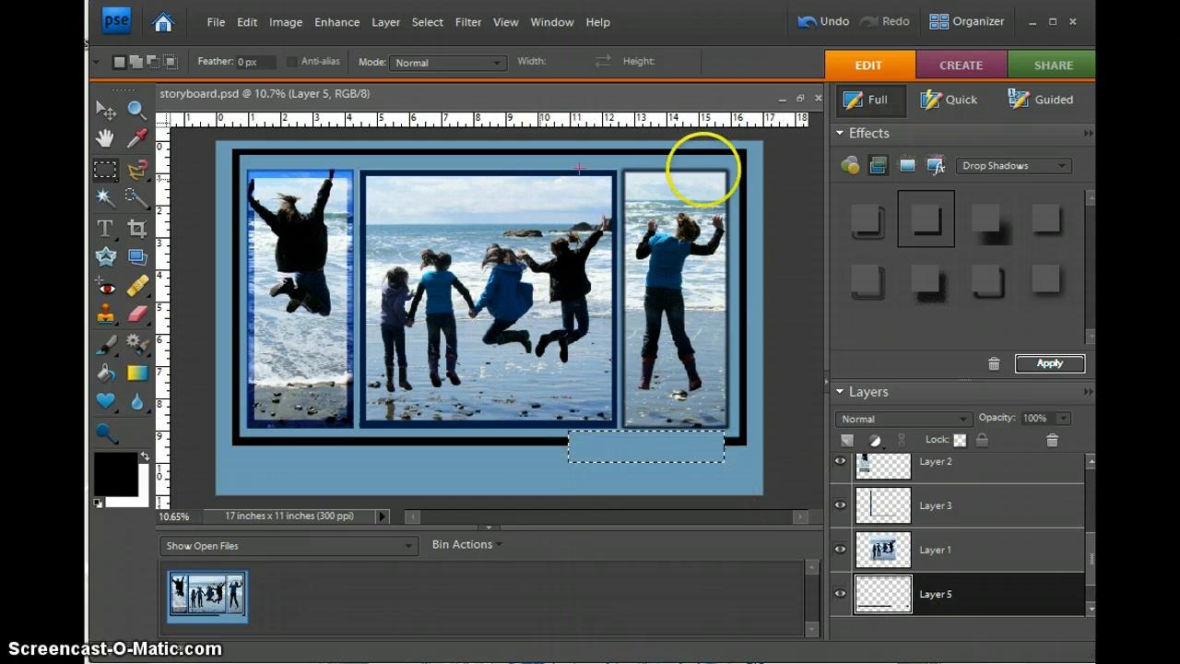
pyautogui.click(394, 340)
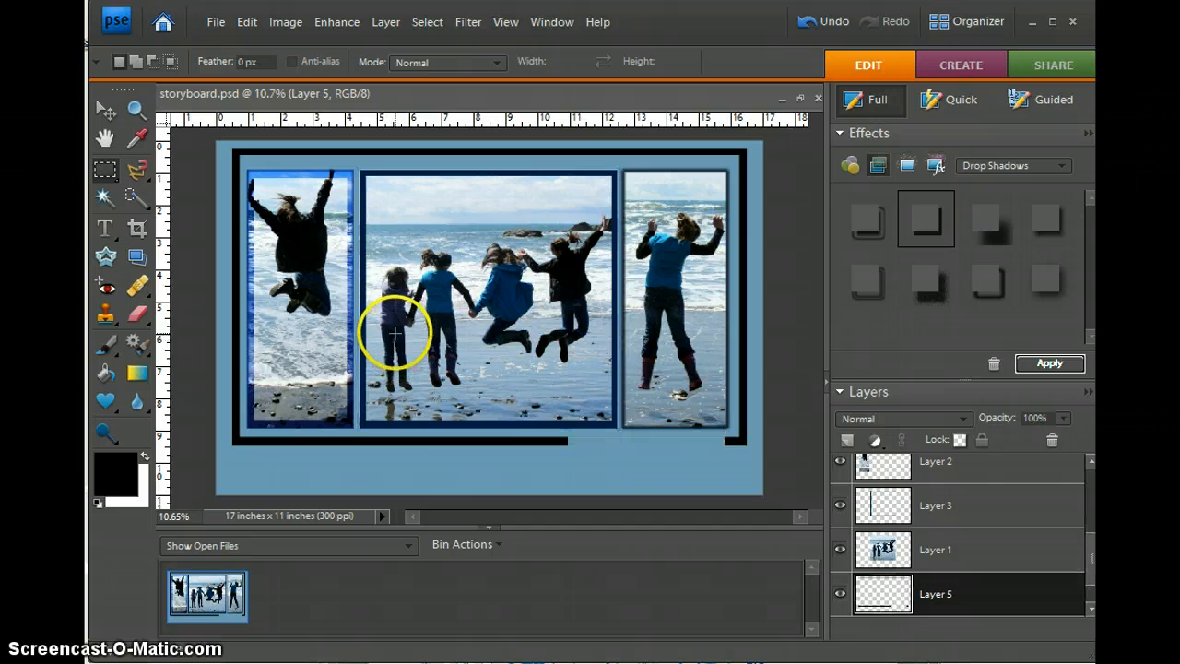
# Start a horizontal text line at the left end of the frame gap and set its size to 50 pt.
pyautogui.click(104, 231)
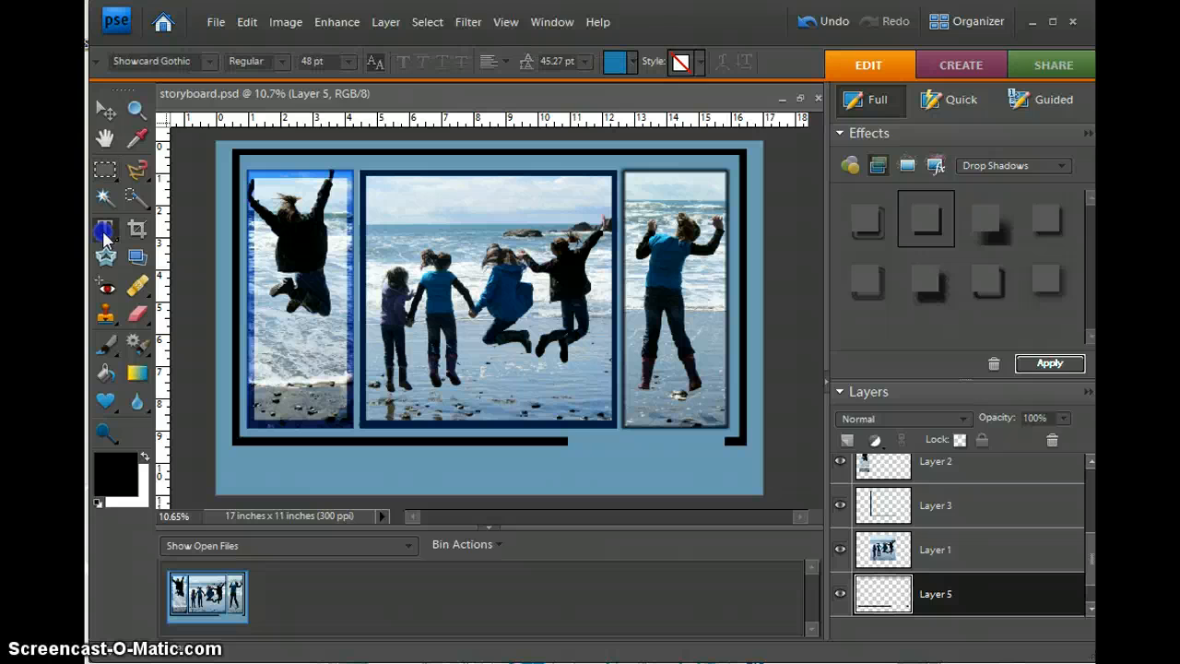
pyautogui.click(582, 446)
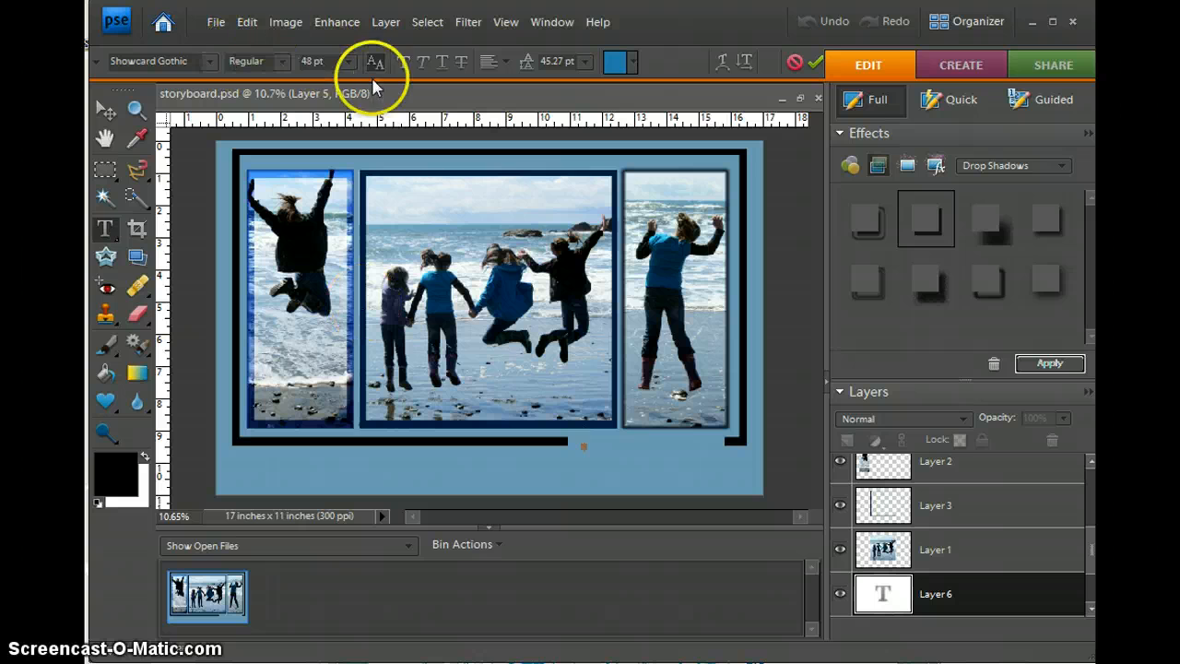
pyautogui.click(350, 62)
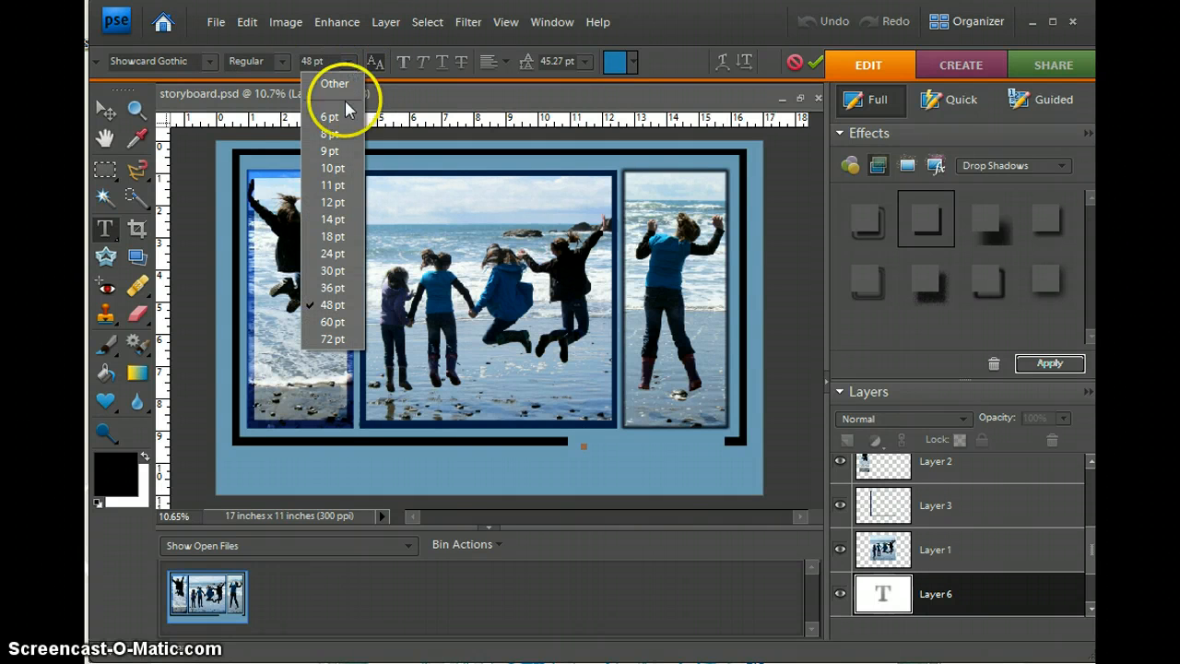
pyautogui.click(322, 338)
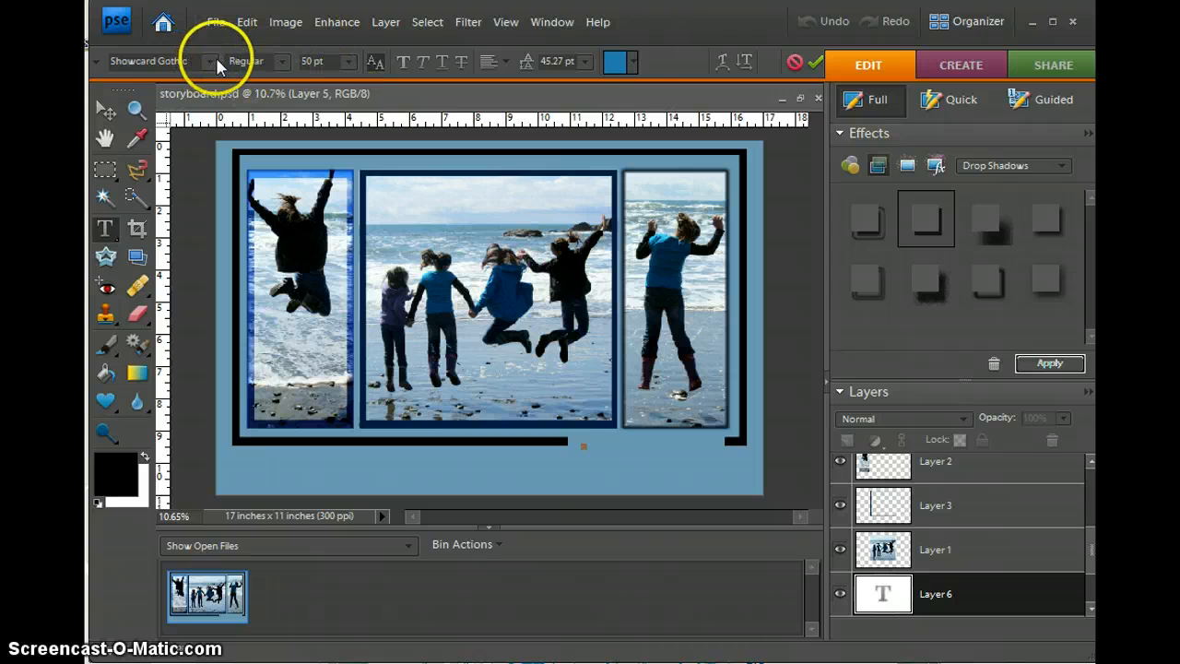
# Set the text colour to the near-black sampled from the leftmost girl's clothing, and enter the title "Joyful".
pyautogui.click(632, 59)
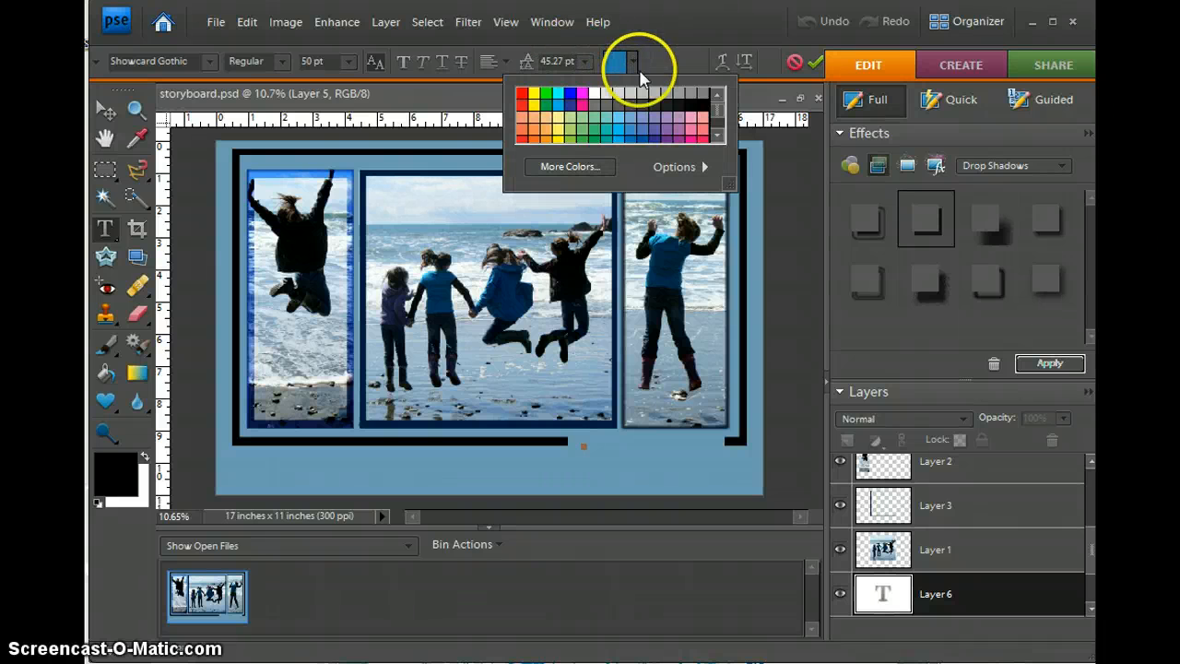
pyautogui.click(109, 475)
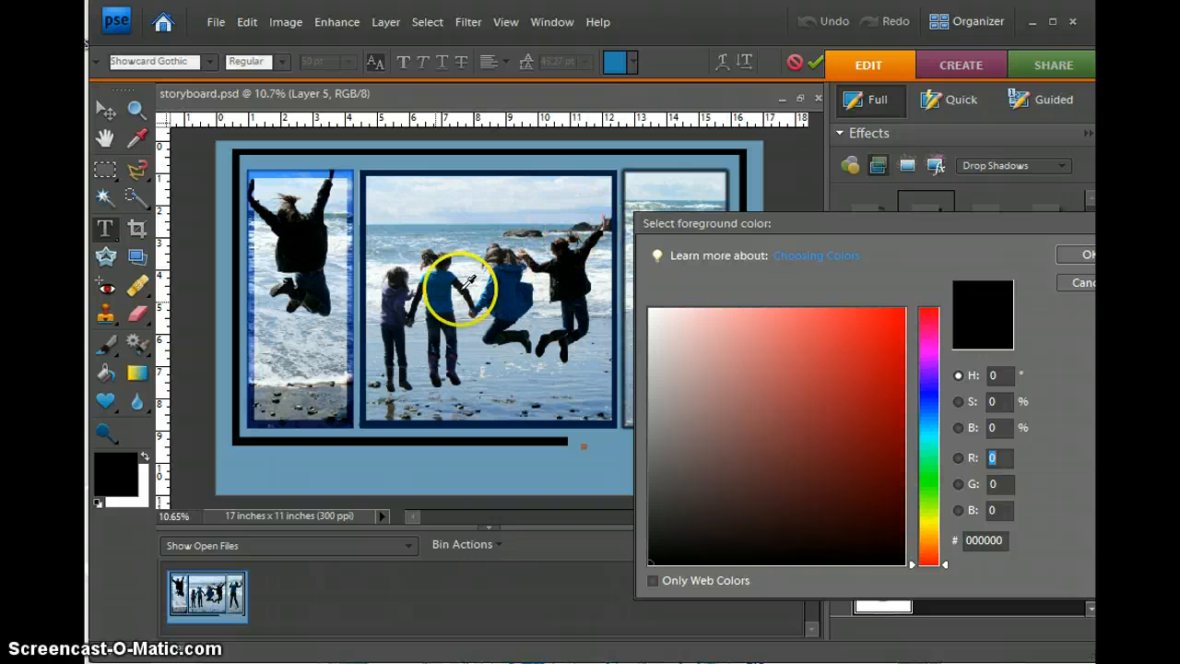
pyautogui.click(307, 275)
pyautogui.click(1072, 254)
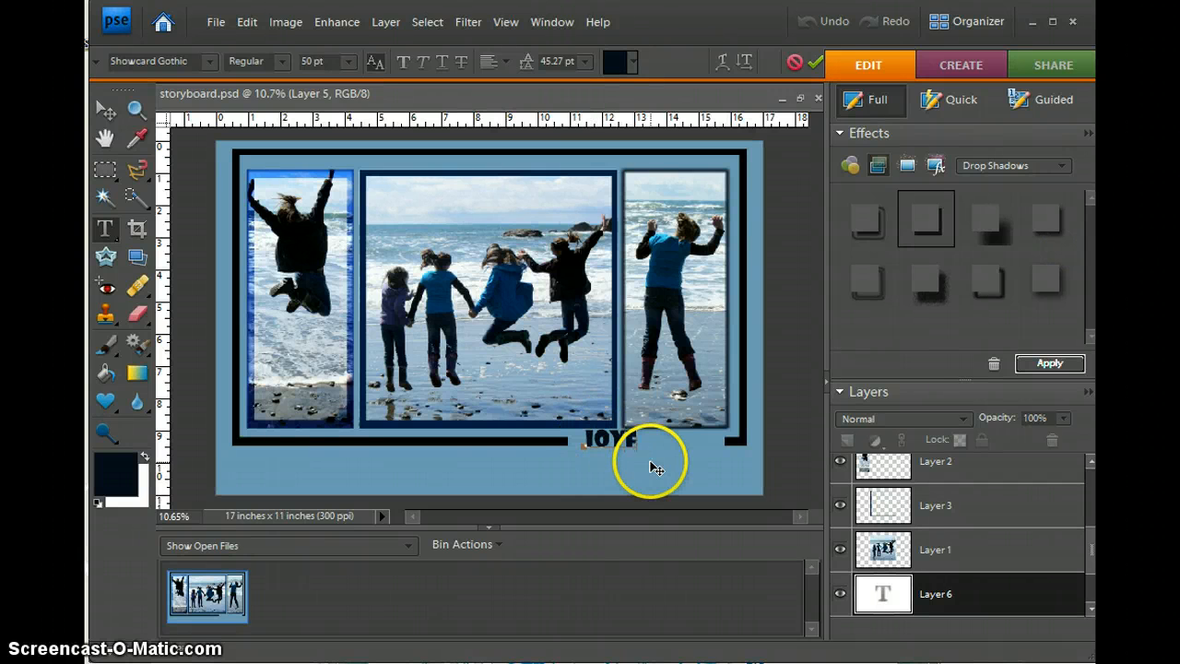
pyautogui.click(102, 109)
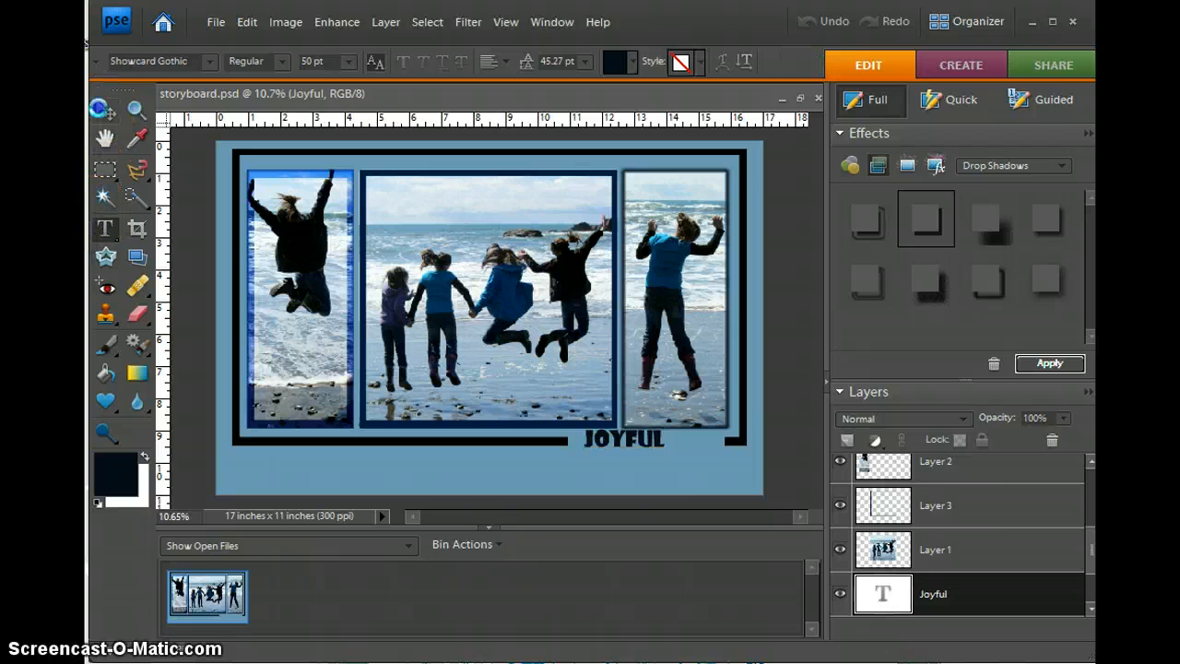
# Scale the Joyful text to about 177.9% width and 240.7% height, fit it in the frame gap, and apply the first row's fourth drop shadow.
pyautogui.click(104, 111)
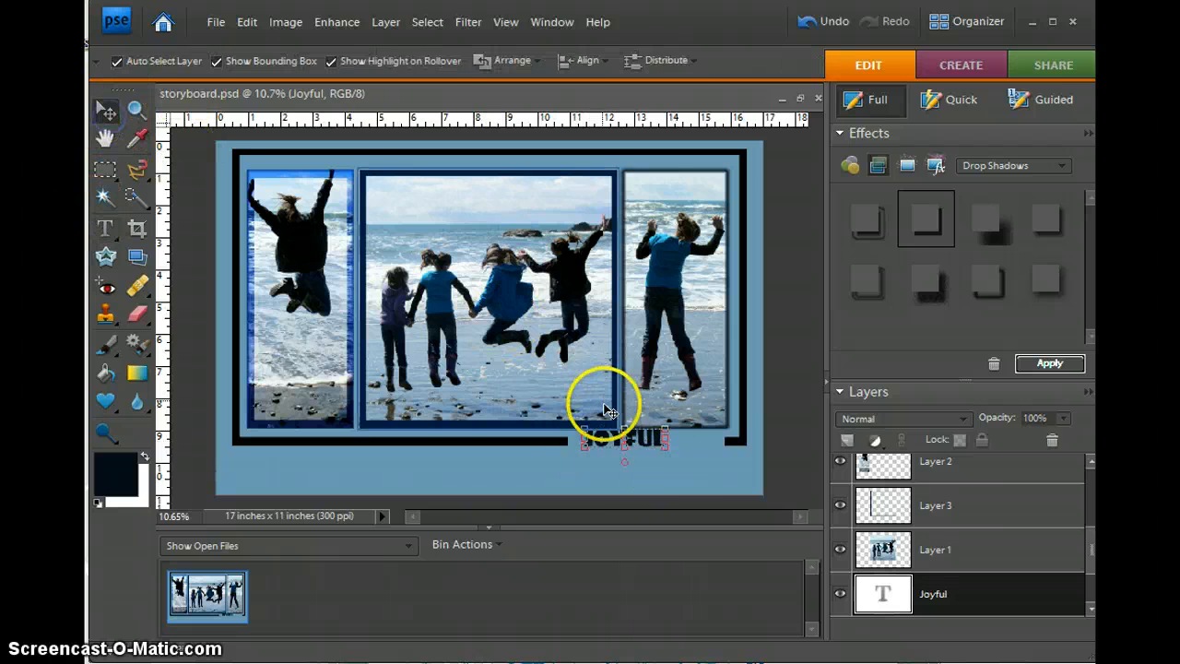
pyautogui.moveTo(590, 448); pyautogui.dragTo(727, 494)
pyautogui.moveTo(661, 479); pyautogui.dragTo(658, 449)
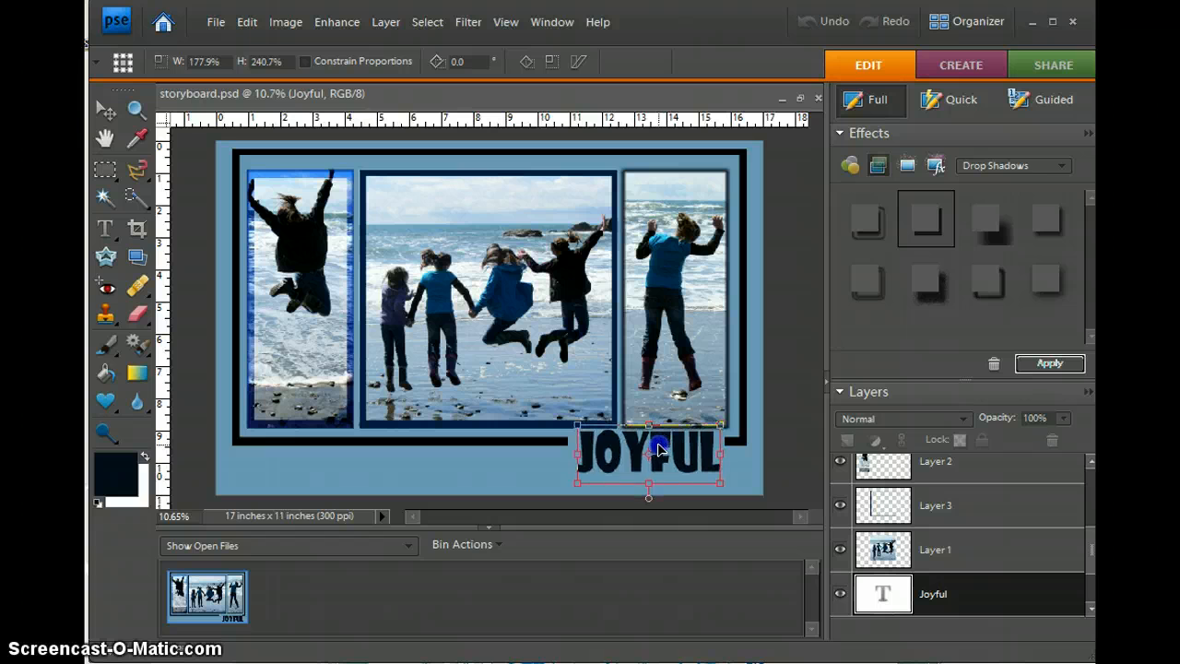
pyautogui.click(674, 483)
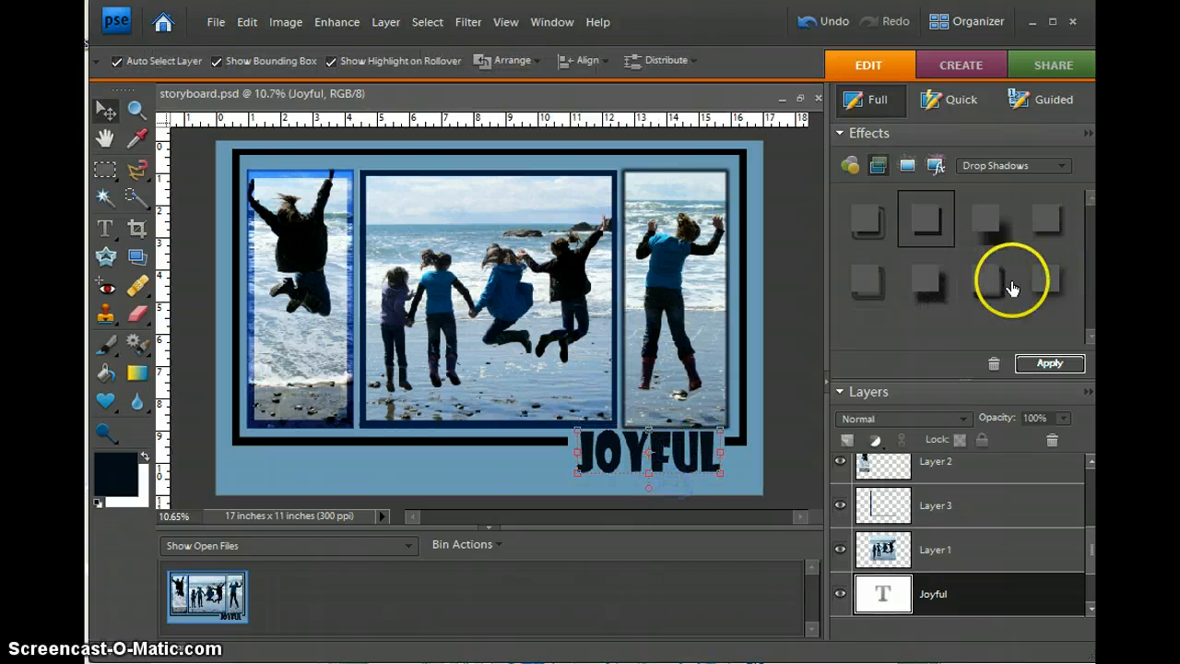
pyautogui.click(1053, 222)
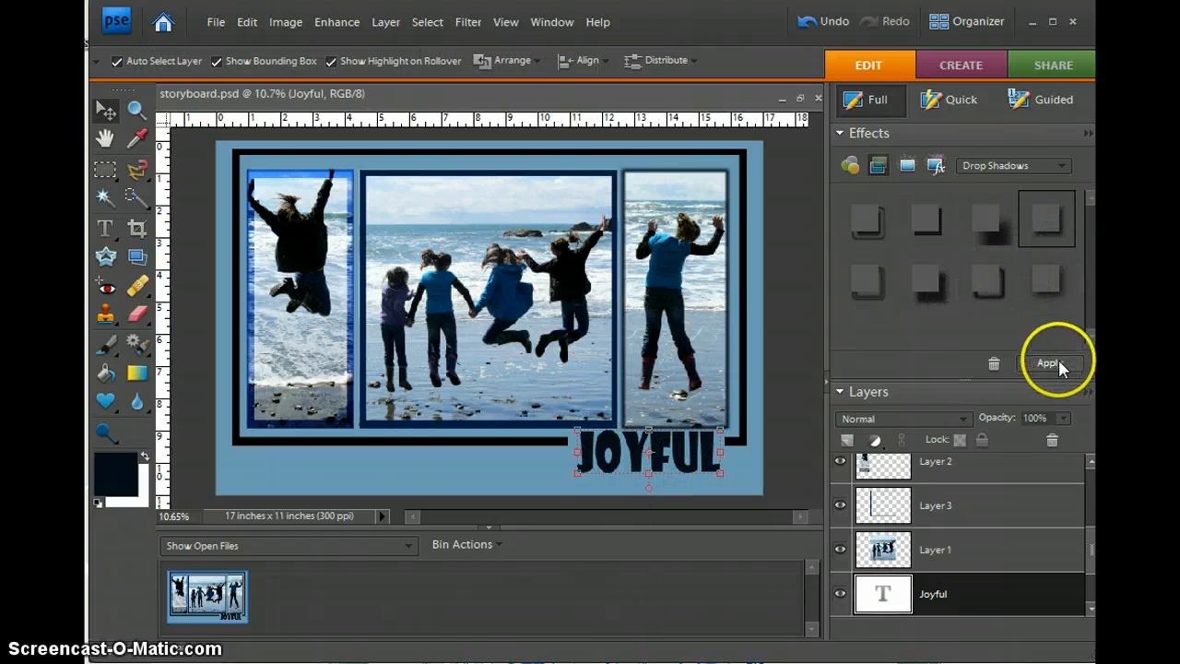
pyautogui.click(1057, 365)
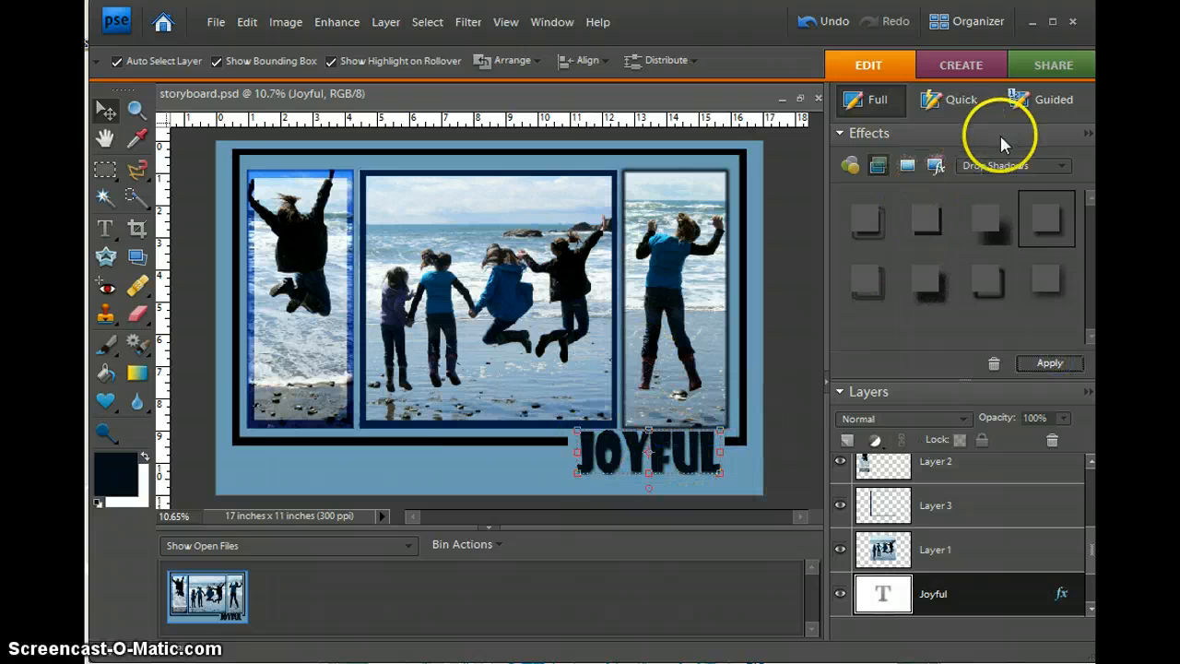
# Try the fiery orange inner glow style on the Joyful text and undo it.
pyautogui.click(1010, 165)
pyautogui.click(980, 264)
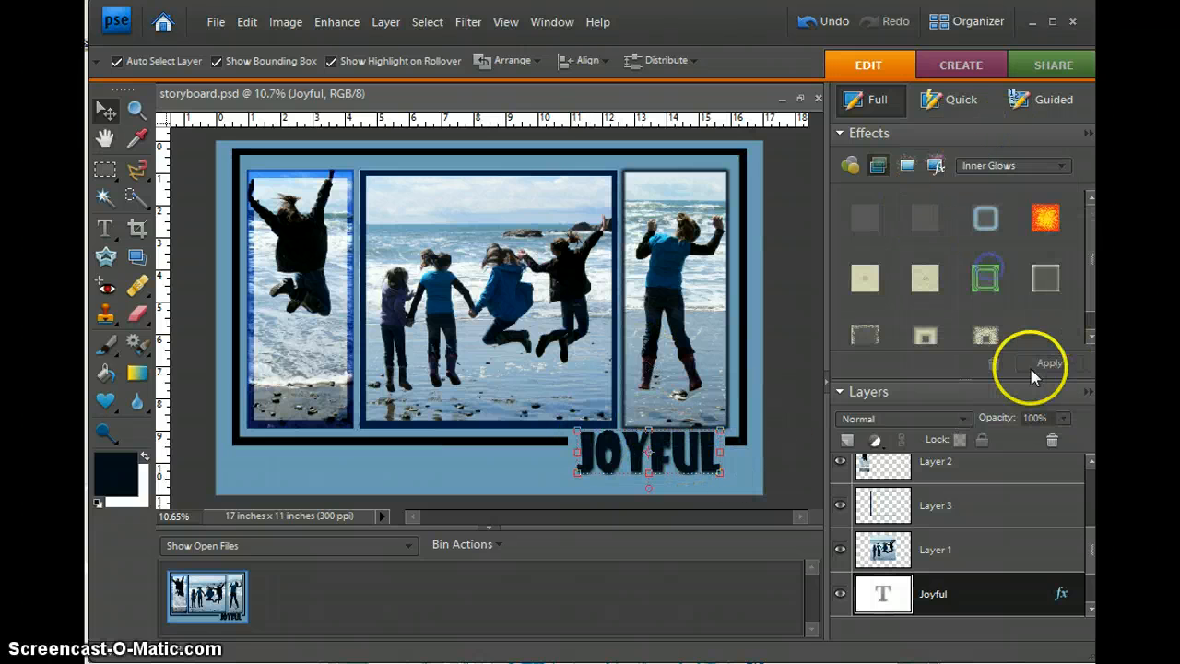
pyautogui.click(1046, 217)
pyautogui.click(1049, 362)
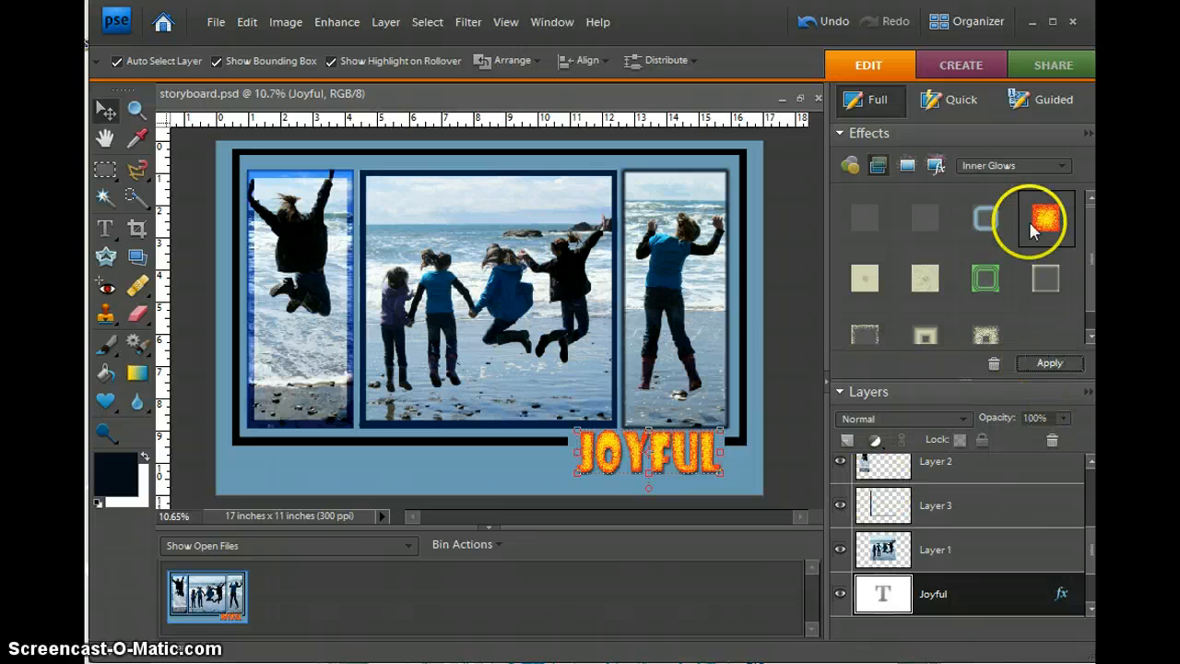
pyautogui.click(834, 22)
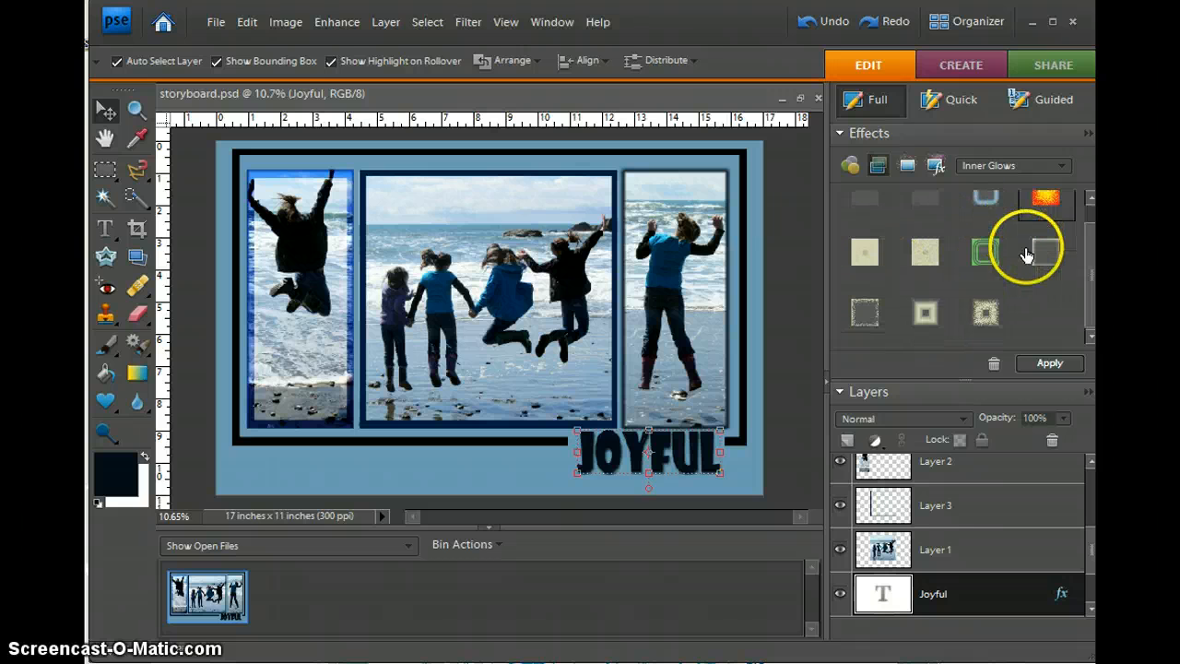
# Try the first row's second and first outer glow styles on the Joyful text, undoing each one.
pyautogui.click(1012, 166)
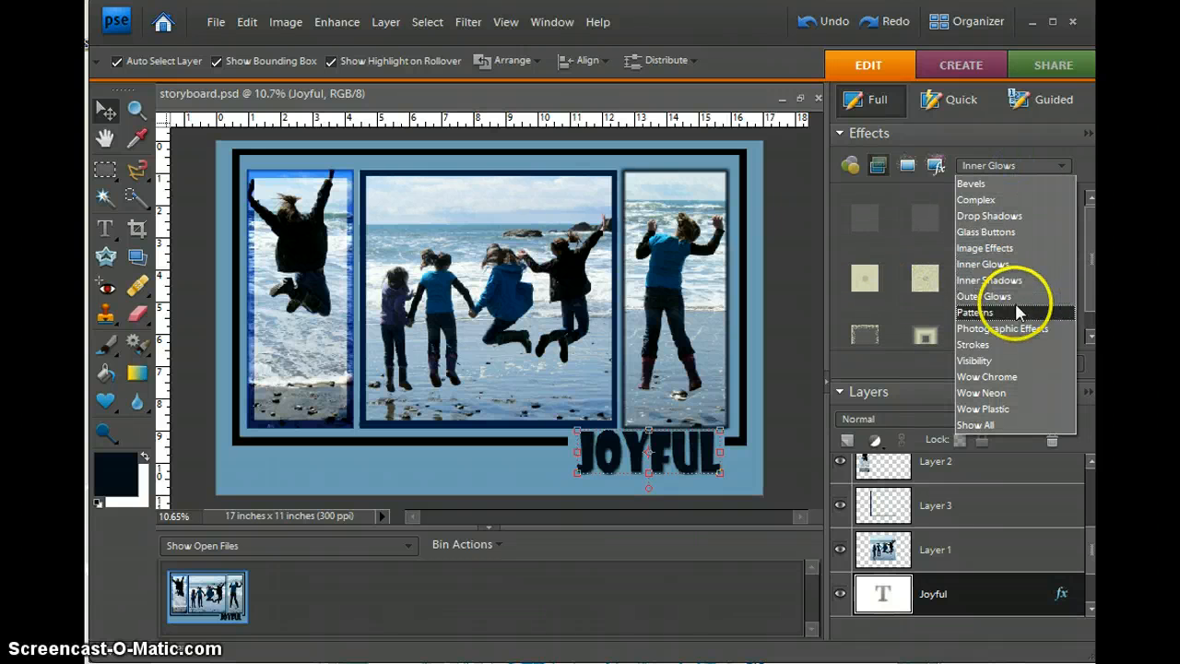
pyautogui.click(1019, 296)
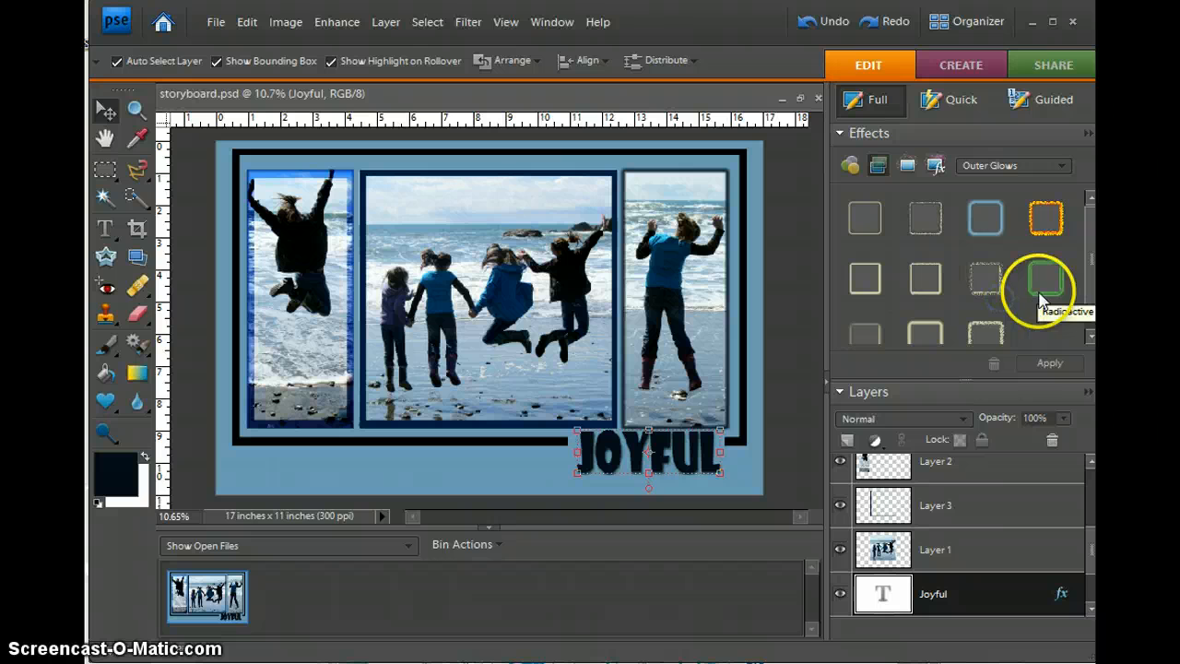
pyautogui.click(926, 216)
pyautogui.click(1049, 363)
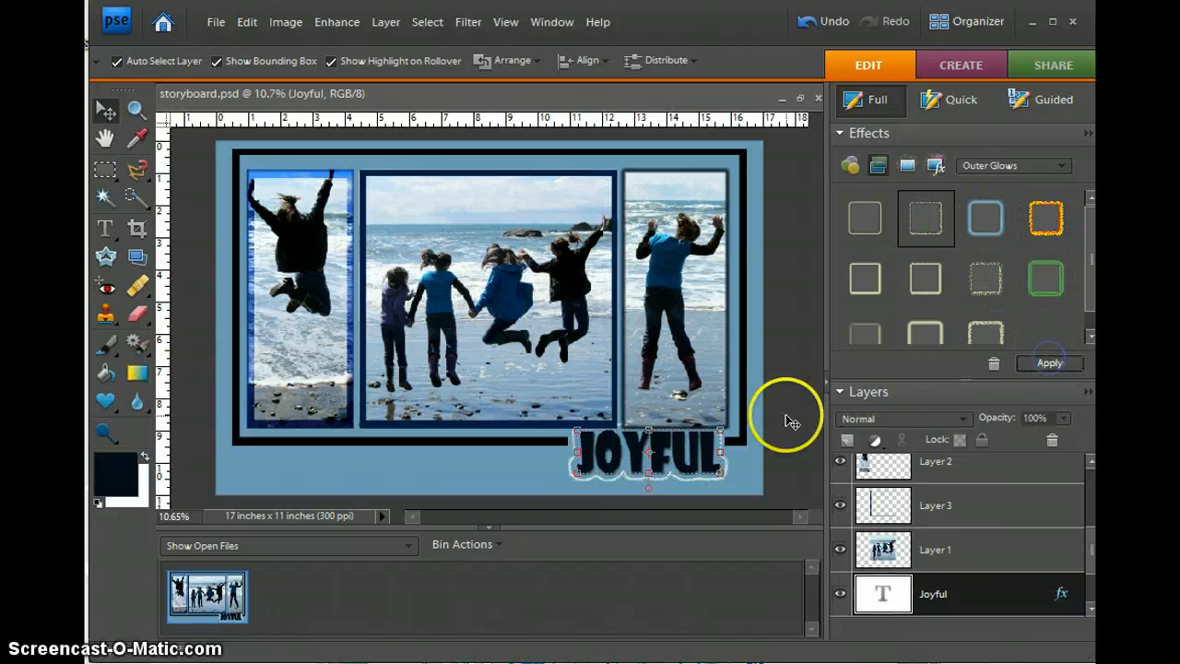
pyautogui.click(827, 21)
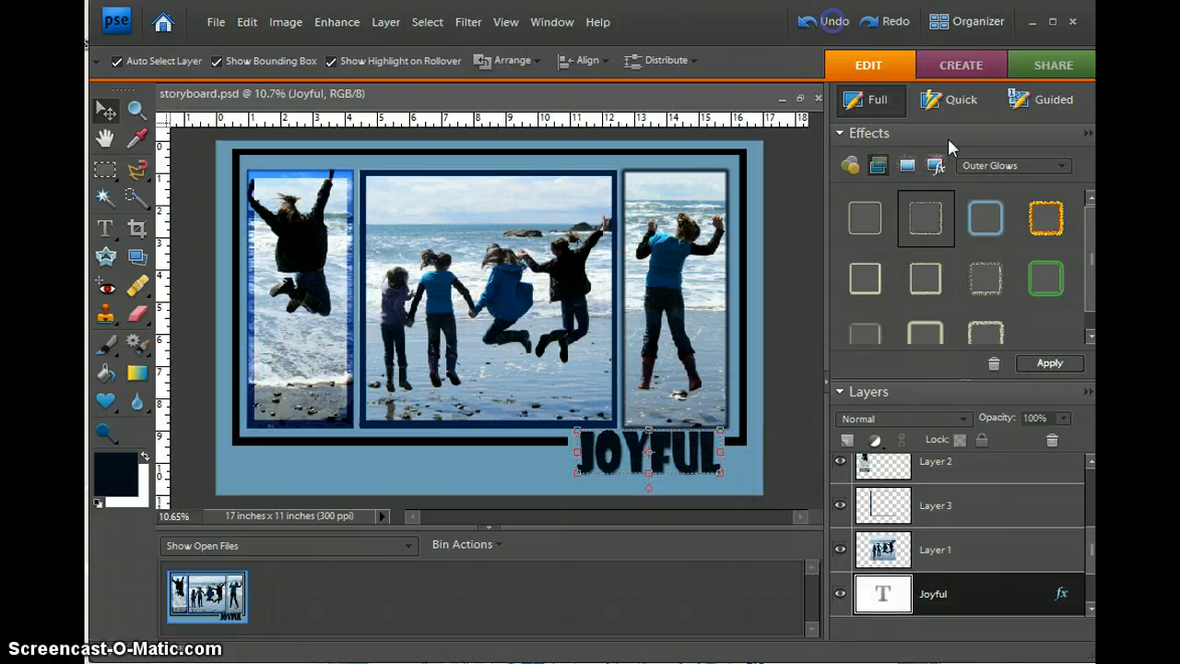
pyautogui.click(1049, 363)
pyautogui.click(833, 21)
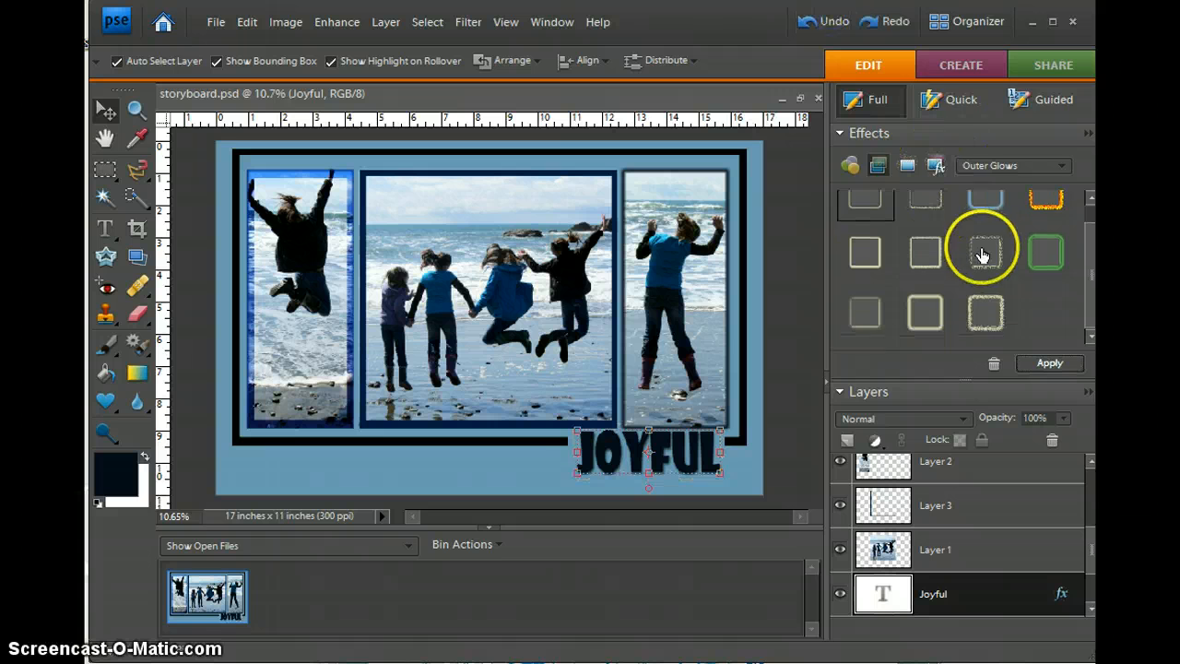